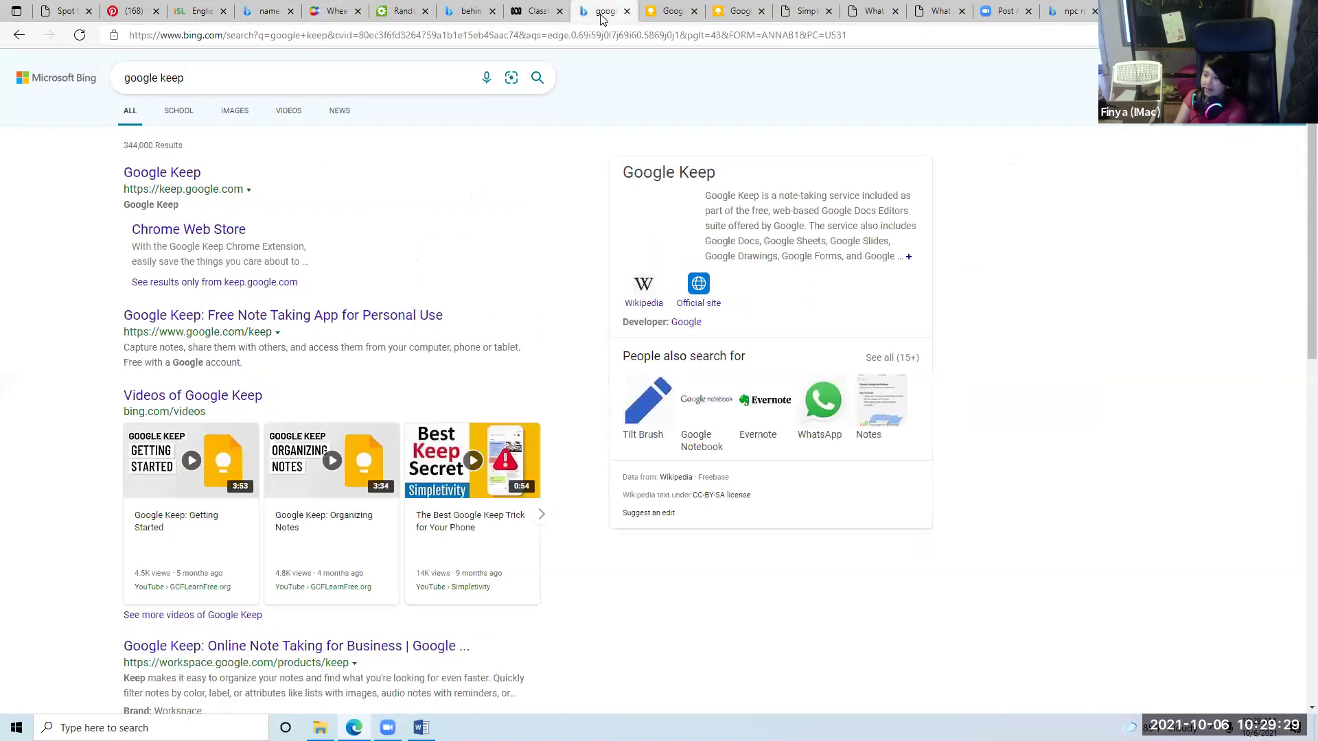
Open the "What are they doing? (listening)" worksheet and bring its numbered picture exercise into view
left_click(809, 12)
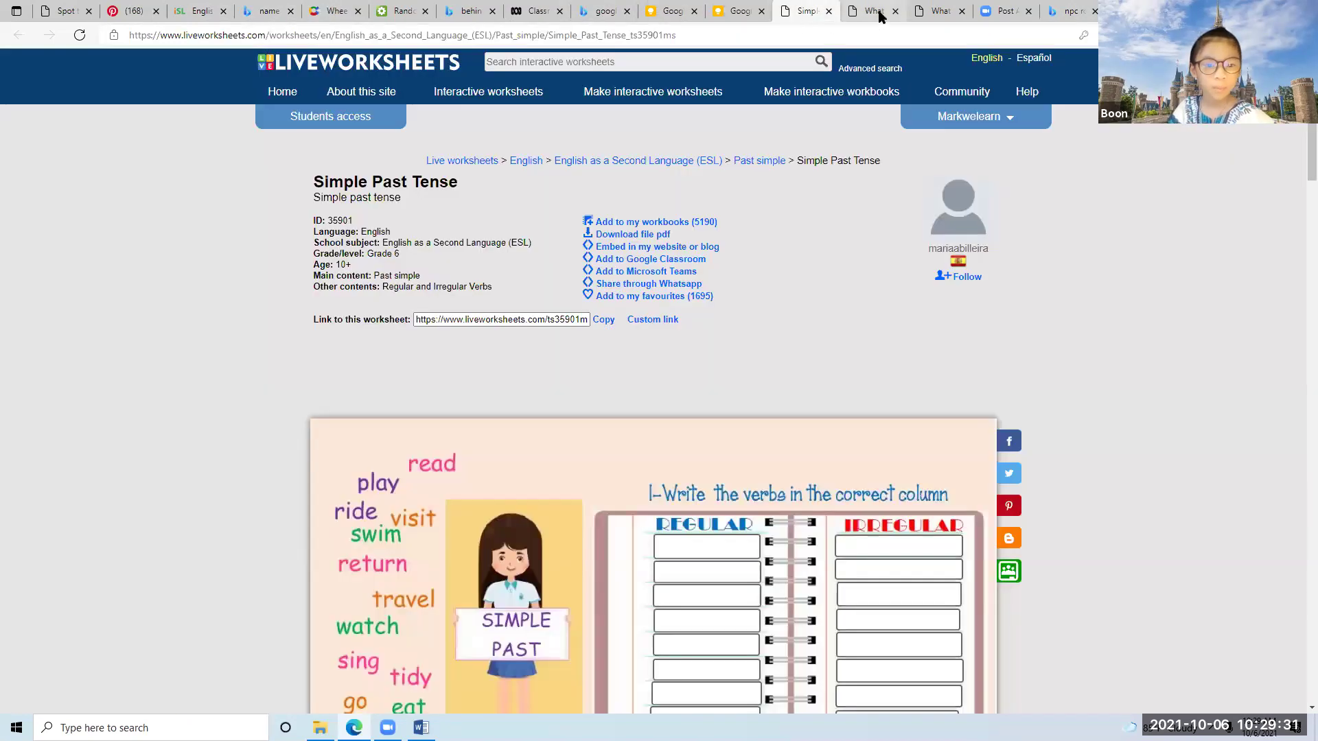
left_click(868, 15)
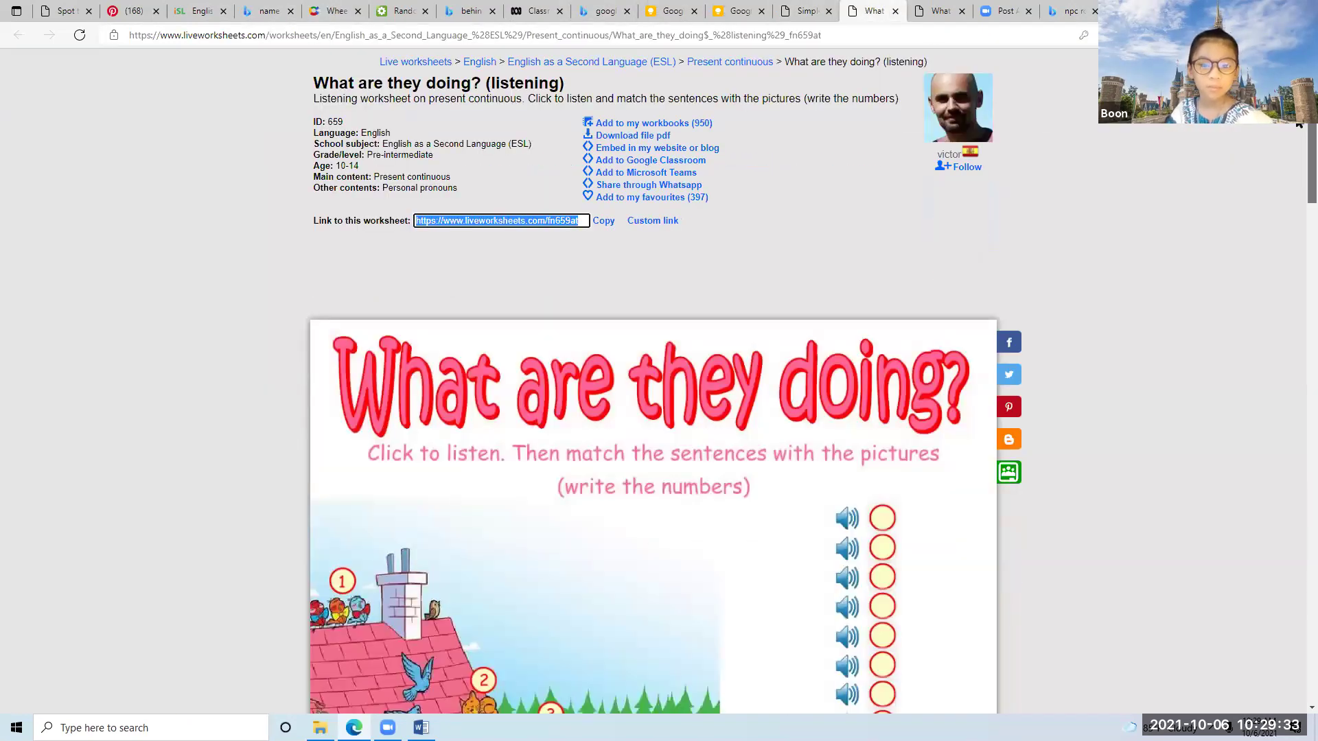
scroll(1297, 148, "down", 3)
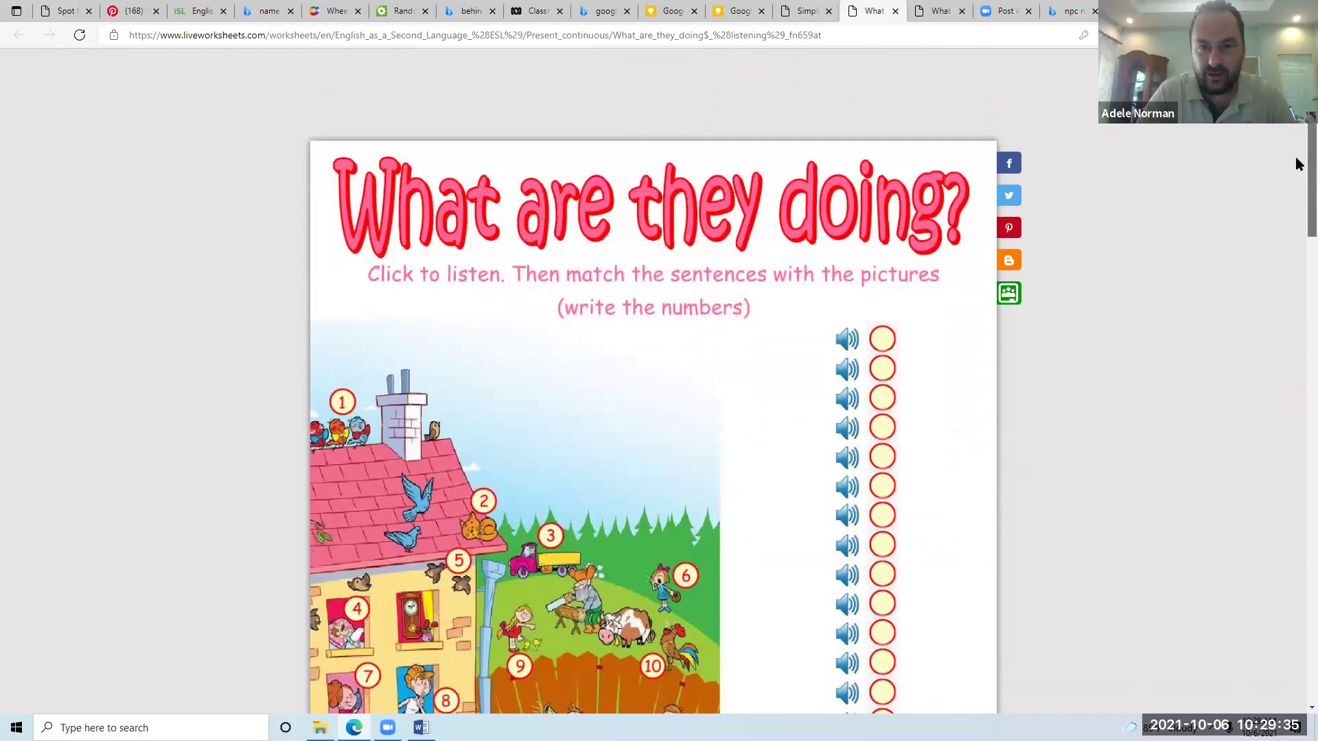
scroll(1295, 157, "down", 1)
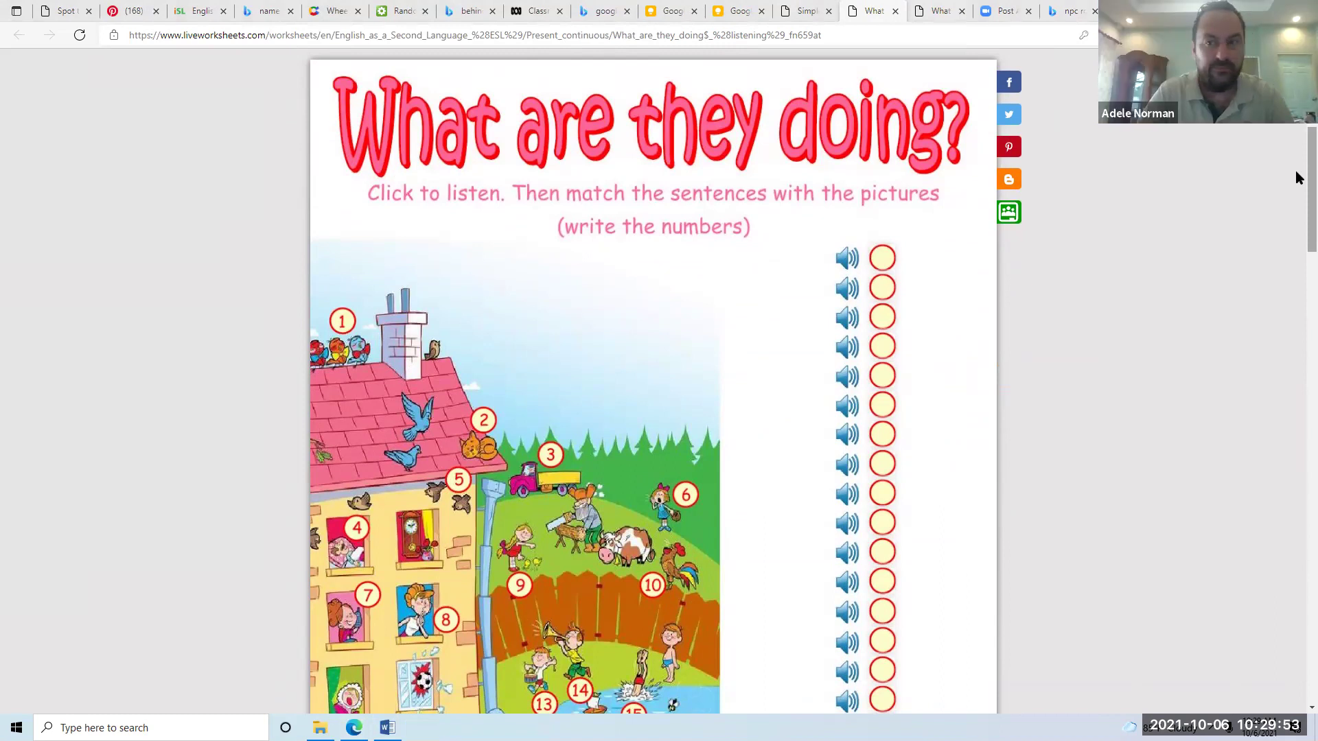
Look over the worksheet's numbered picture scene and its column of audio sentences with answer circles
scroll(1295, 179, "down", 1)
scroll(1295, 176, "up", 1)
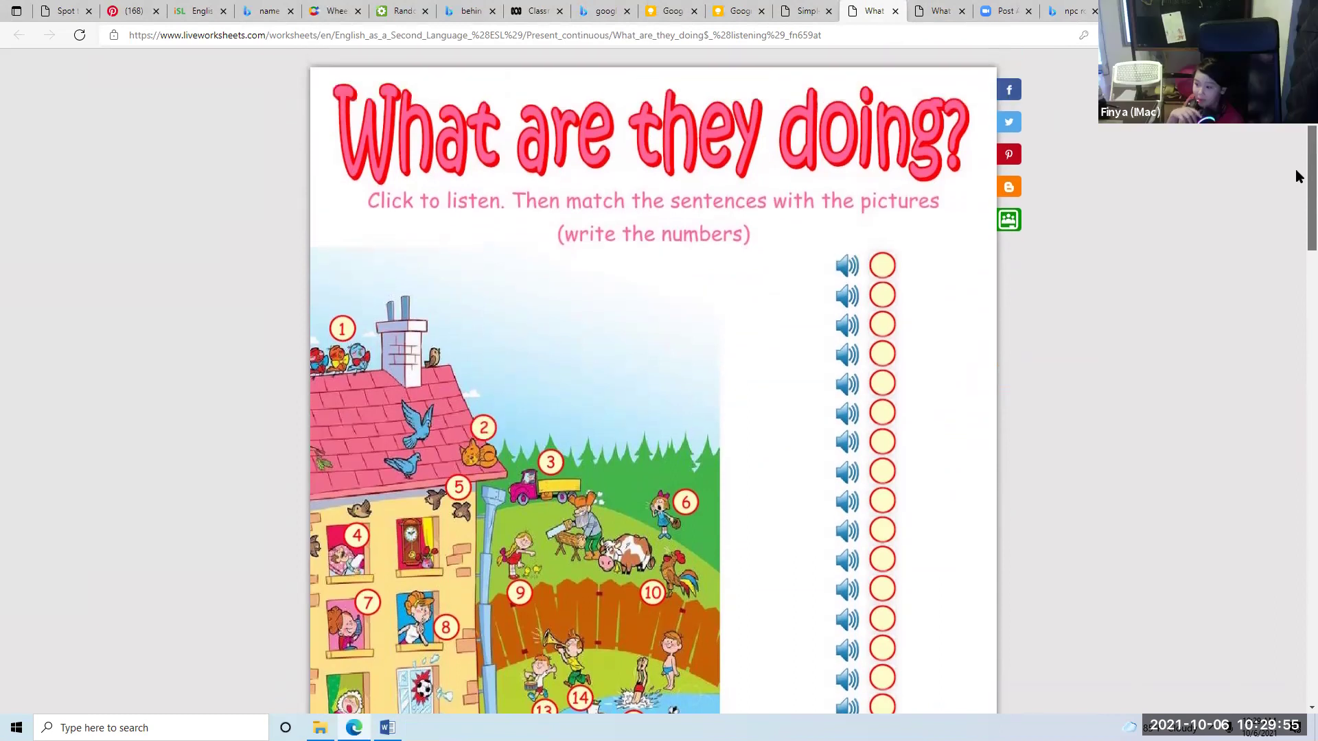
scroll(1295, 179, "up", 1)
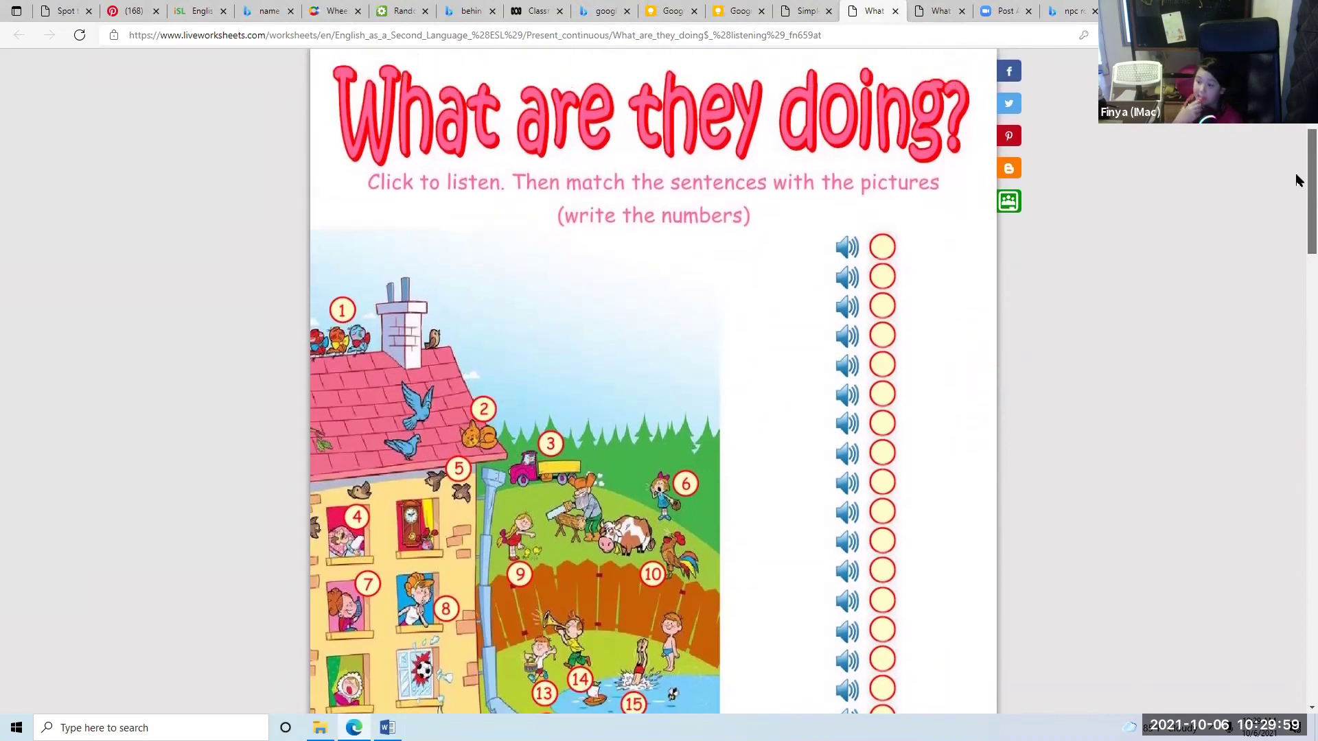
scroll(1297, 180, "down", 2)
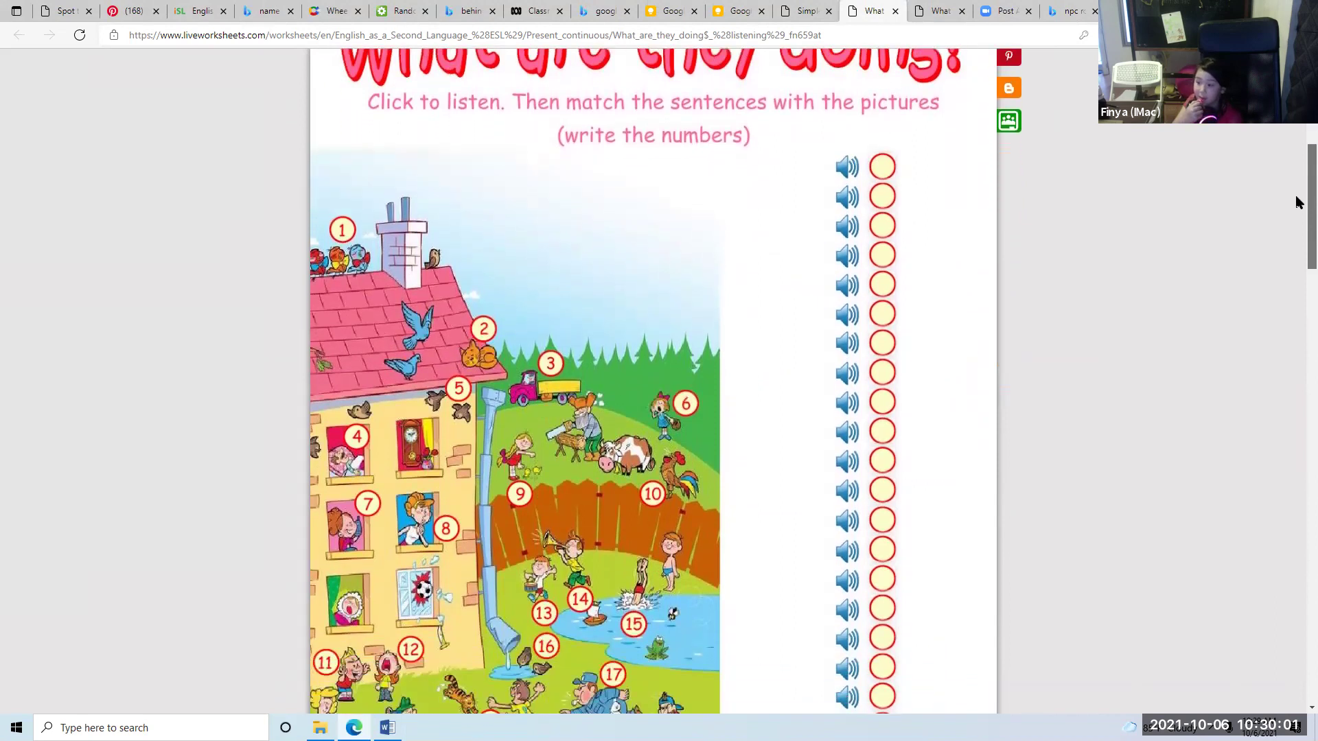
scroll(1295, 202, "down", 2)
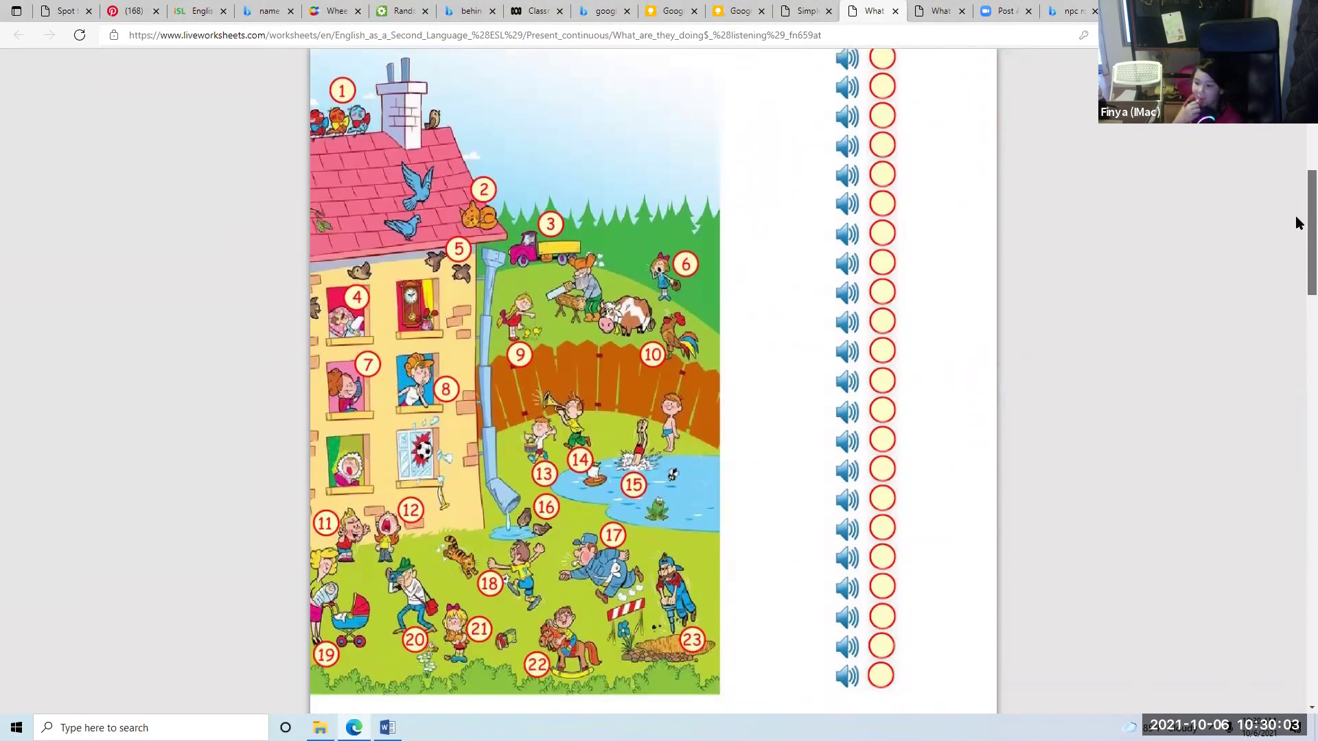
scroll(1295, 213, "up", 1)
scroll(1295, 211, "down", 1)
scroll(1295, 217, "up", 1)
scroll(1297, 215, "up", 1)
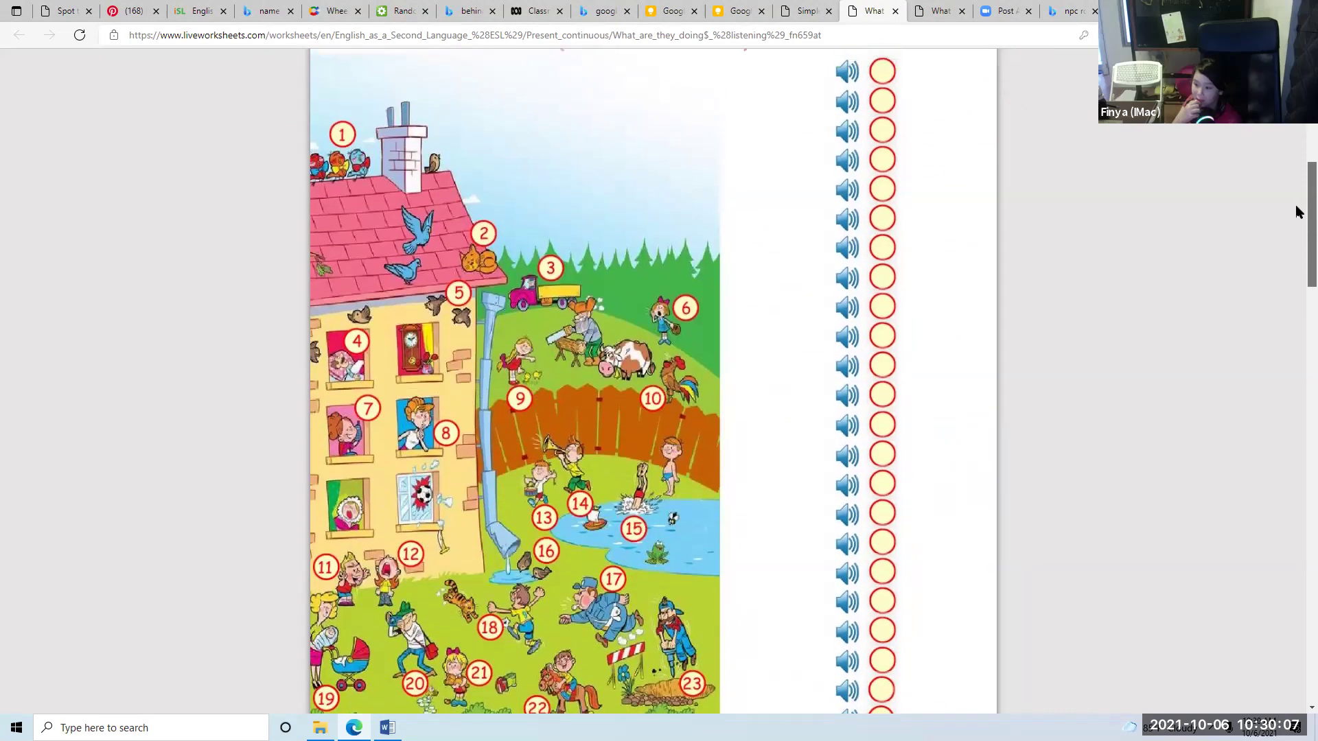
scroll(1297, 213, "down", 1)
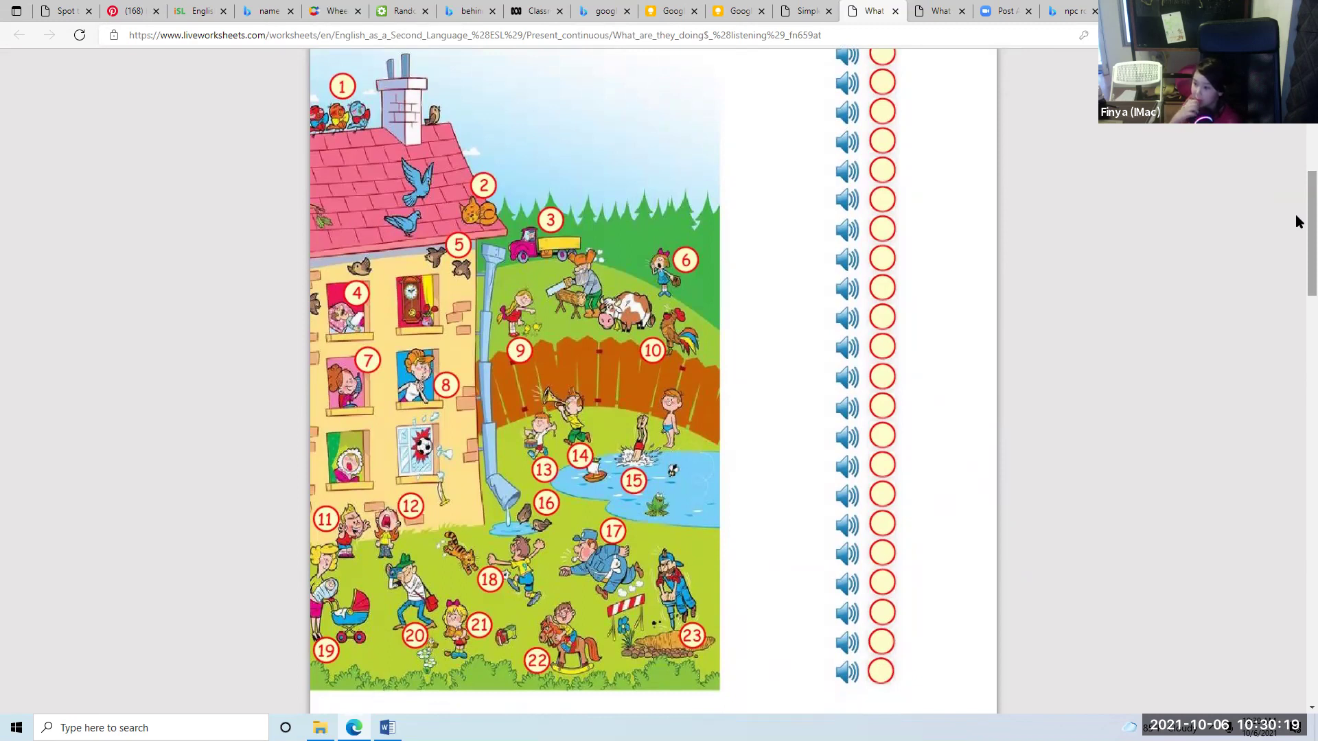
Search Windows for "sound" and open the Sound settings
left_click(227, 728)
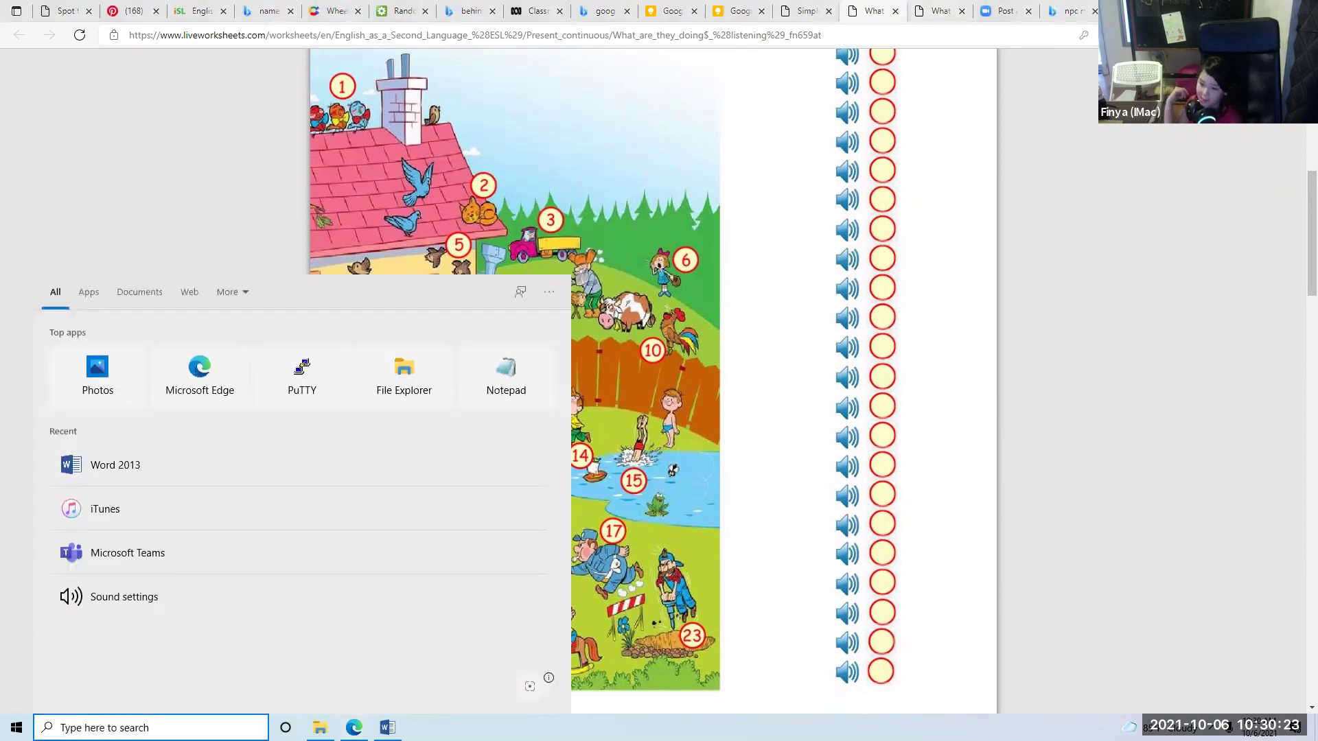
type("sonds")
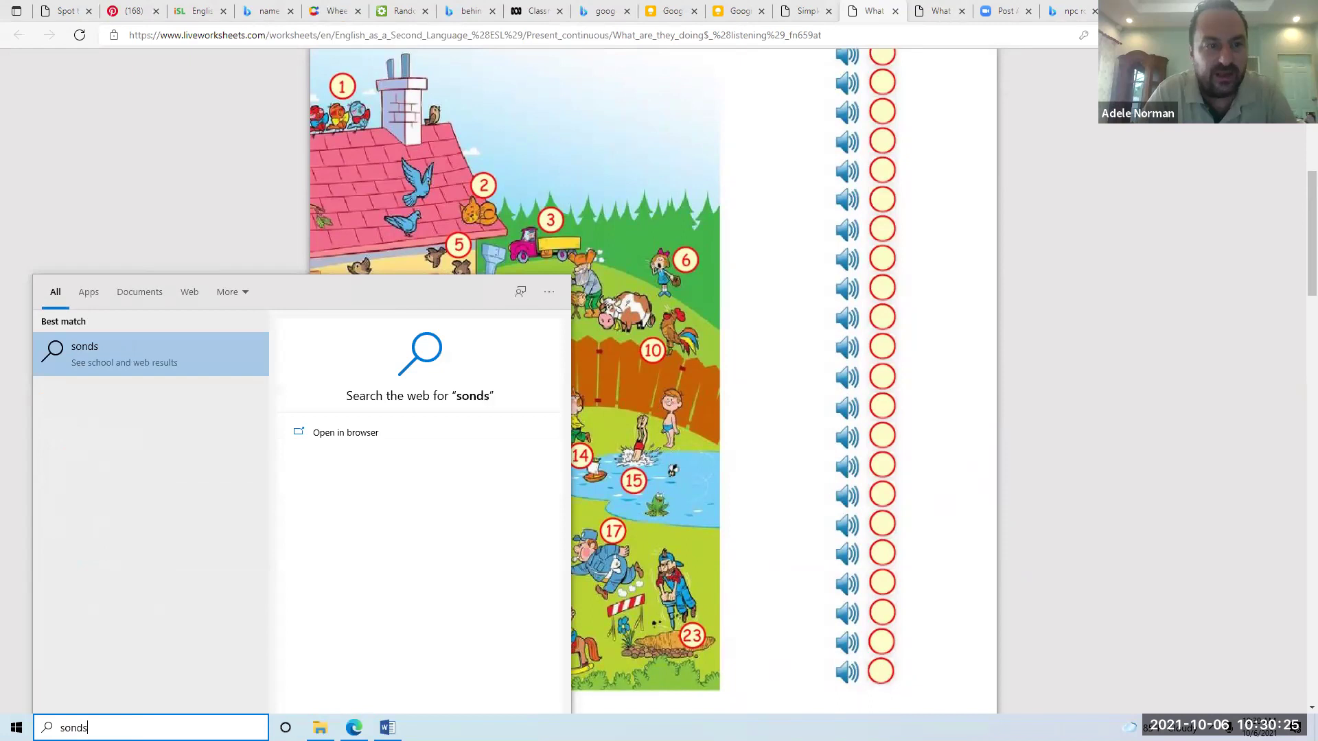
key("BackSpace")
key("BackSpace")
key("BackSpace")
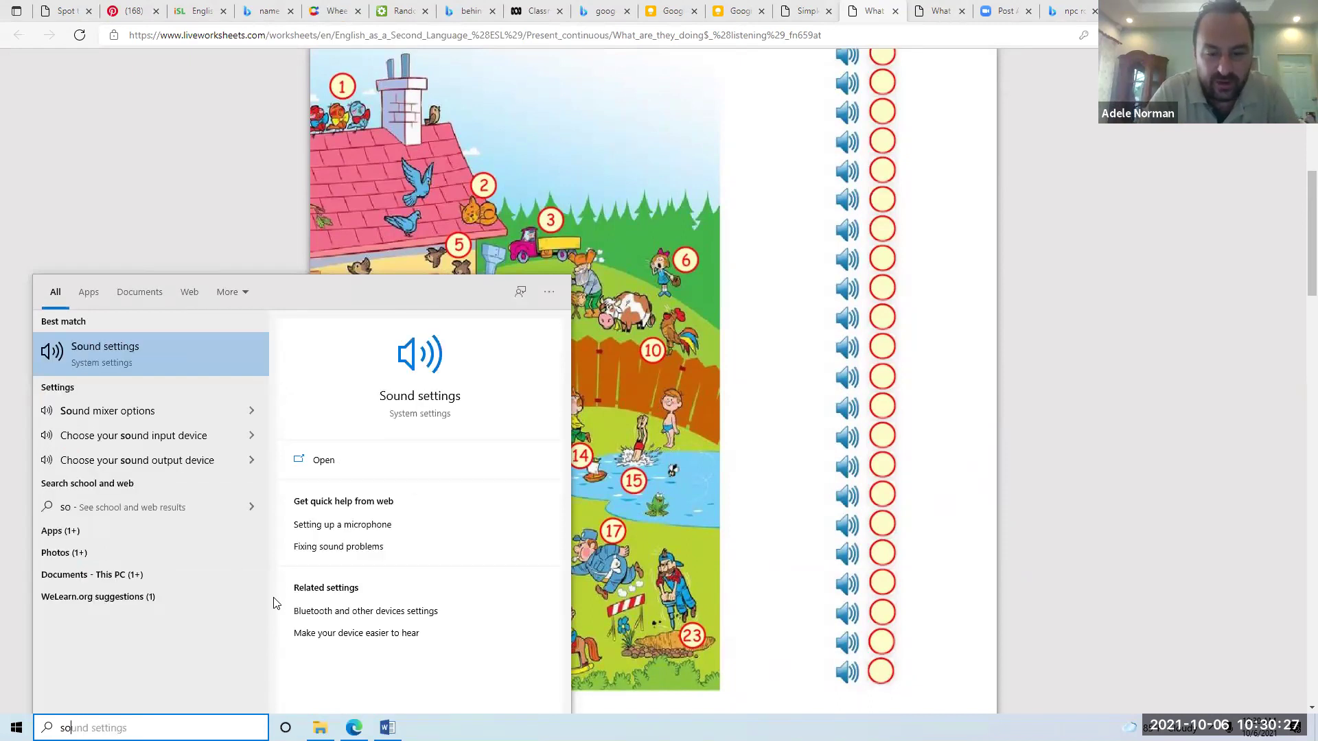
type("ound")
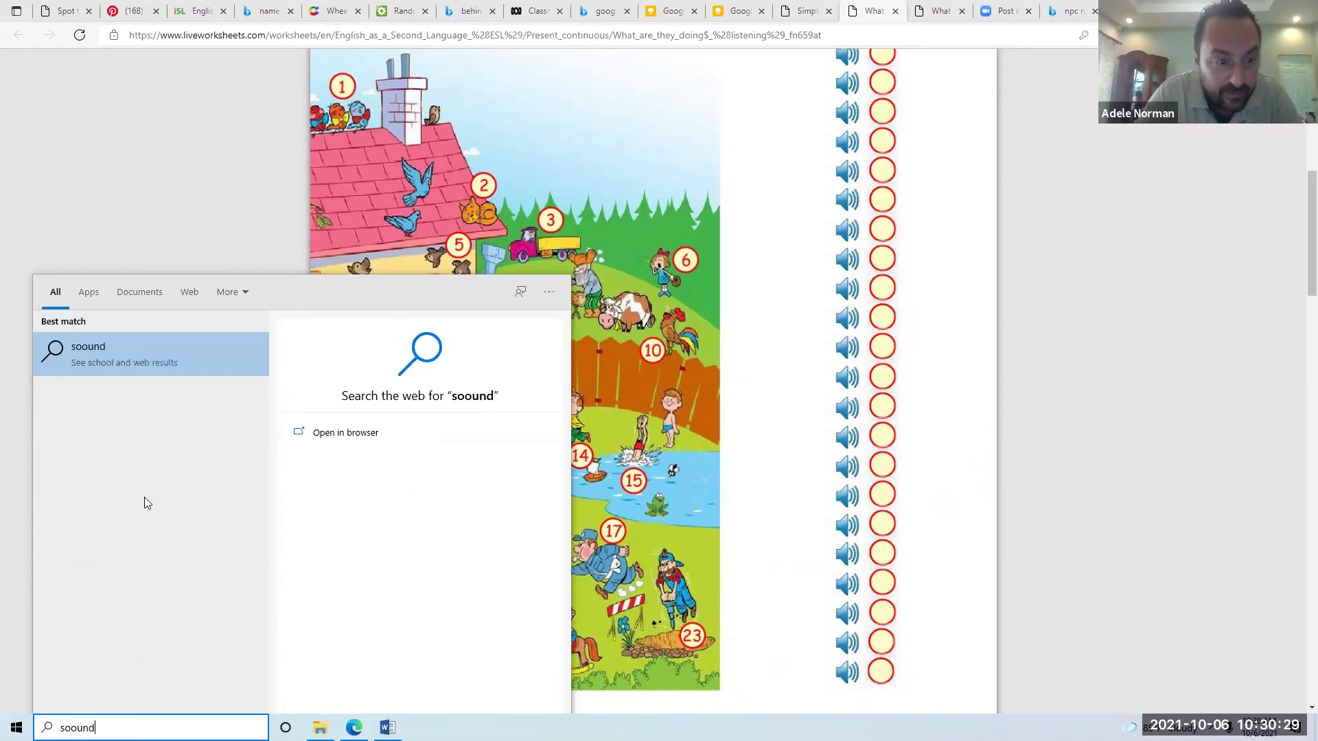
key("BackSpace")
key("BackSpace")
key("BackSpace")
key("BackSpace")
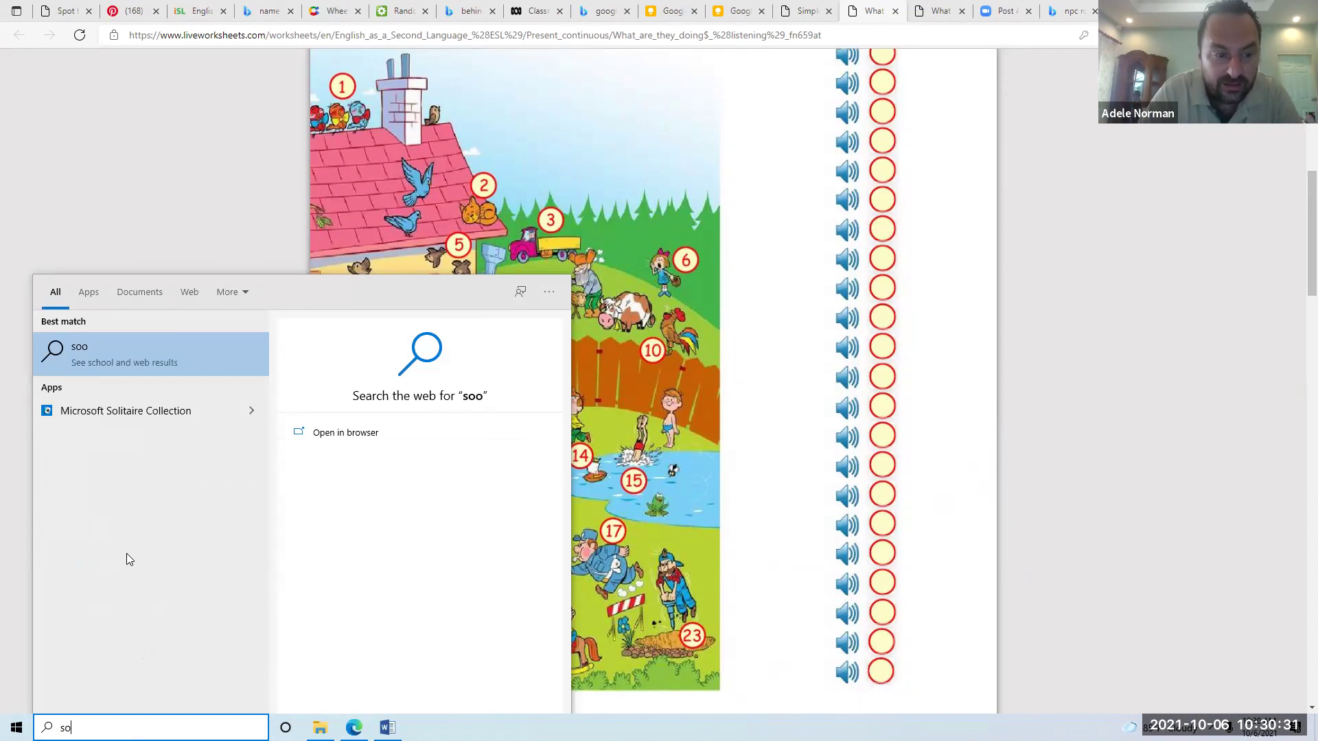
type("und")
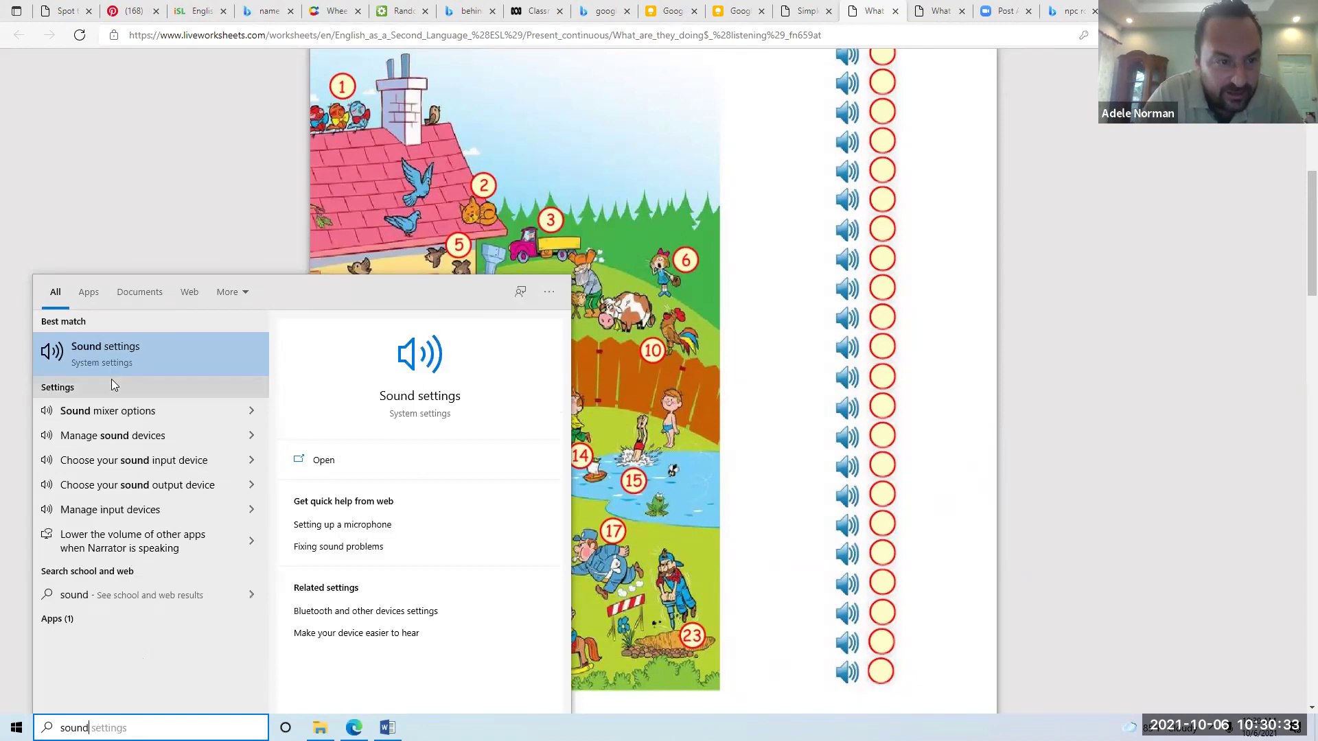
left_click(107, 353)
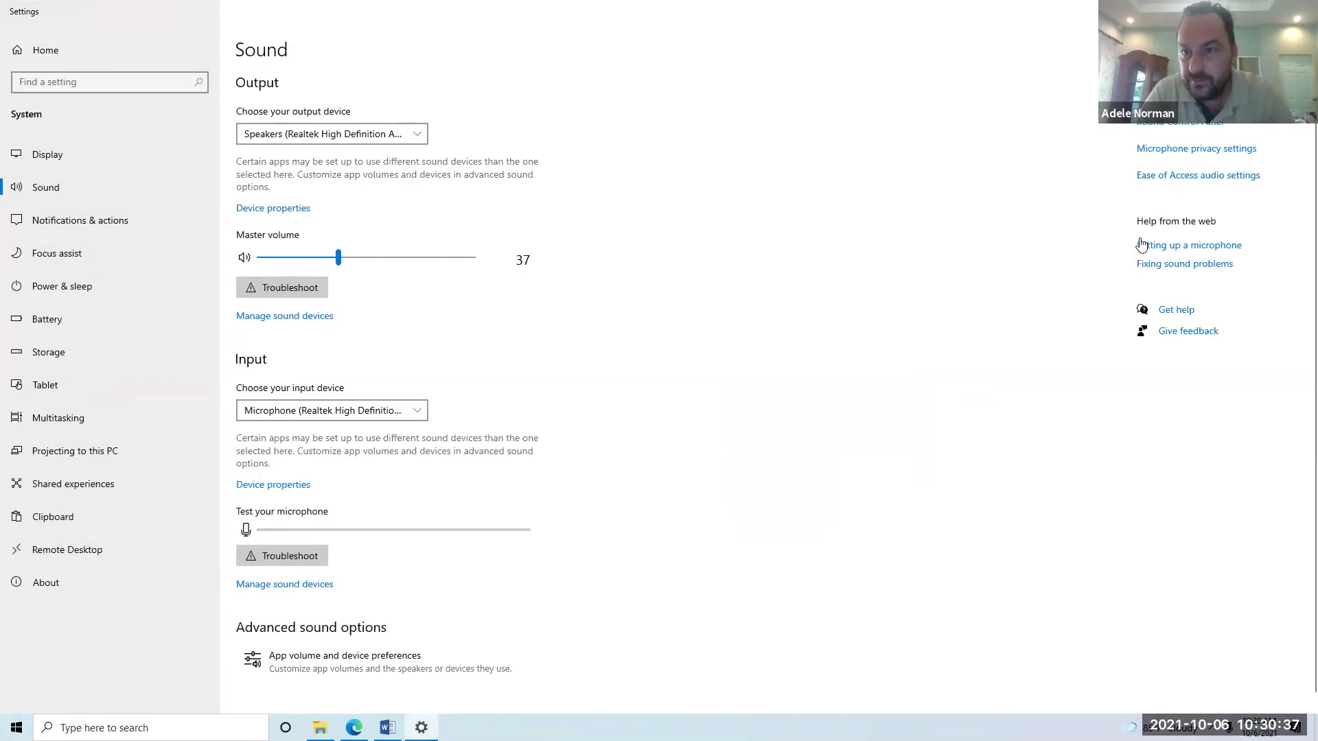
Open the Sound Control Panel and set the master volume to 75 in the Sound settings
left_click(1201, 129)
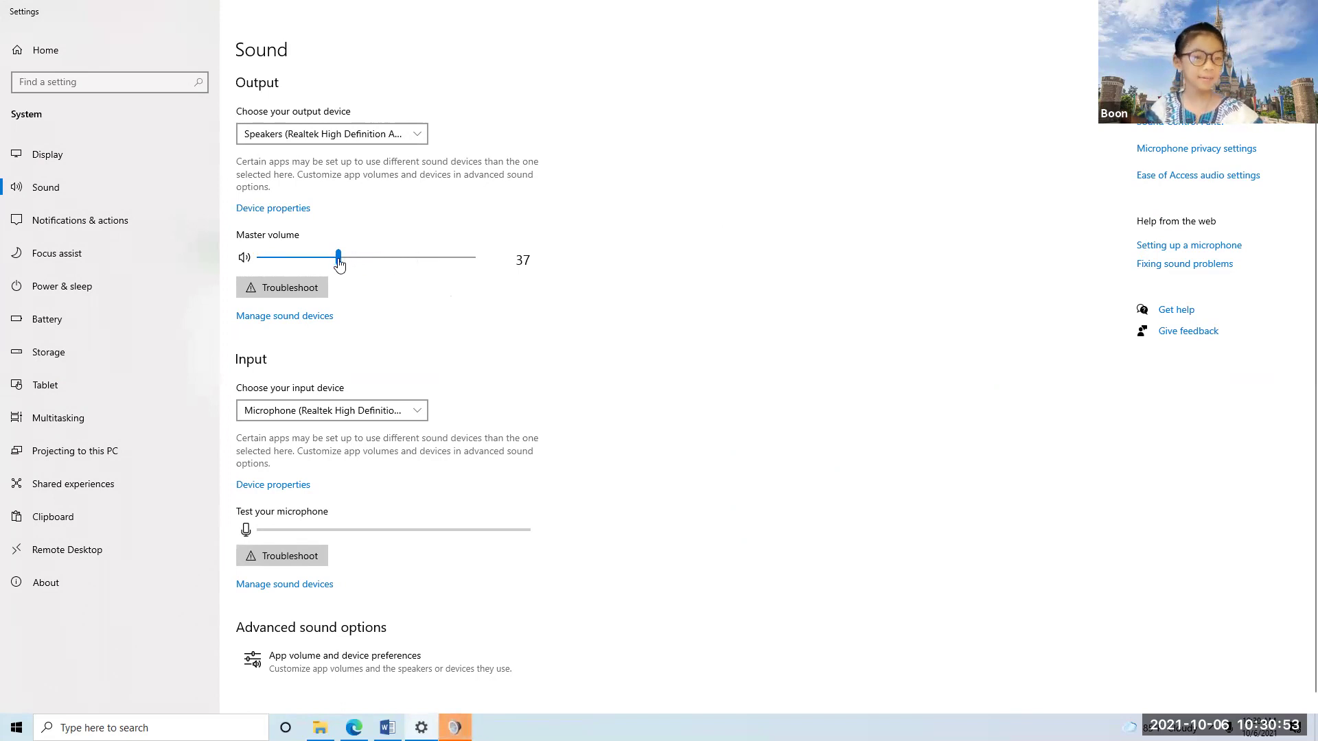
left_click(433, 261)
left_click_drag(432, 261, 419, 258)
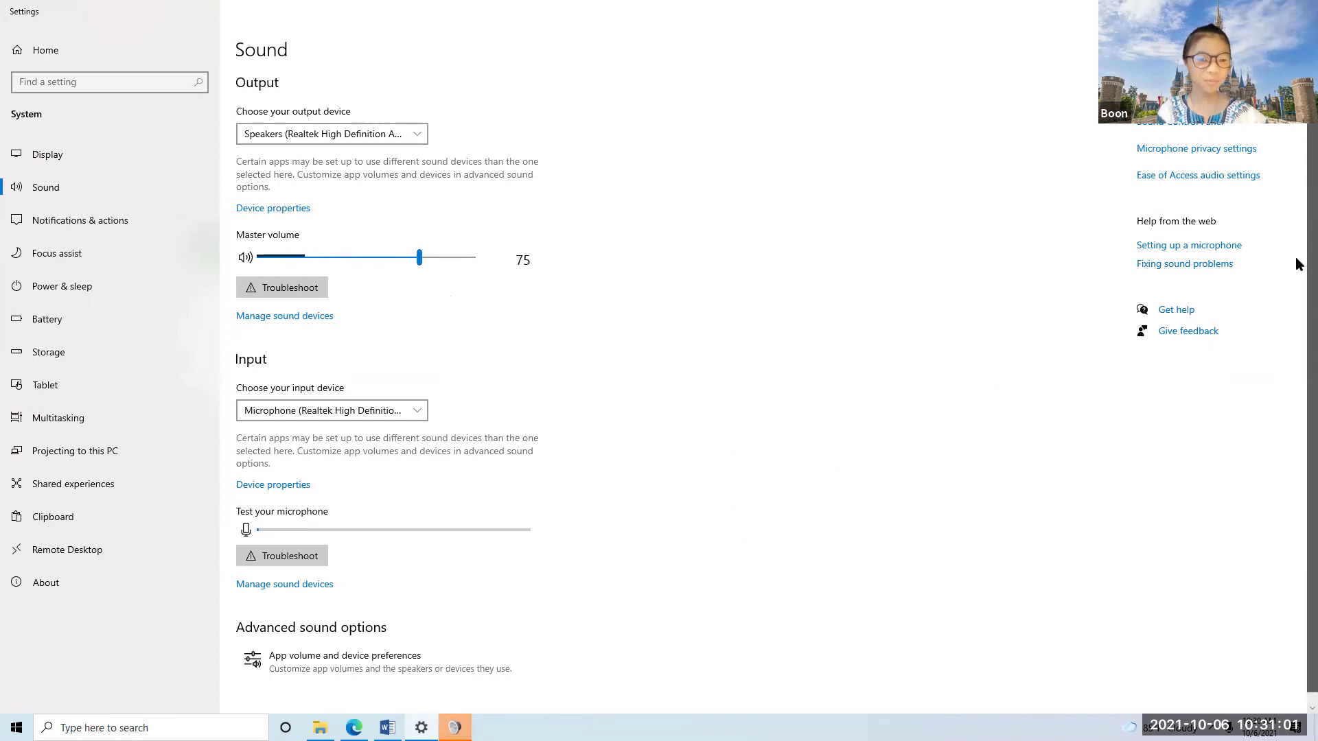
Check which input devices are offered for sound recording in the Sound settings
scroll(1296, 289, "down", 1)
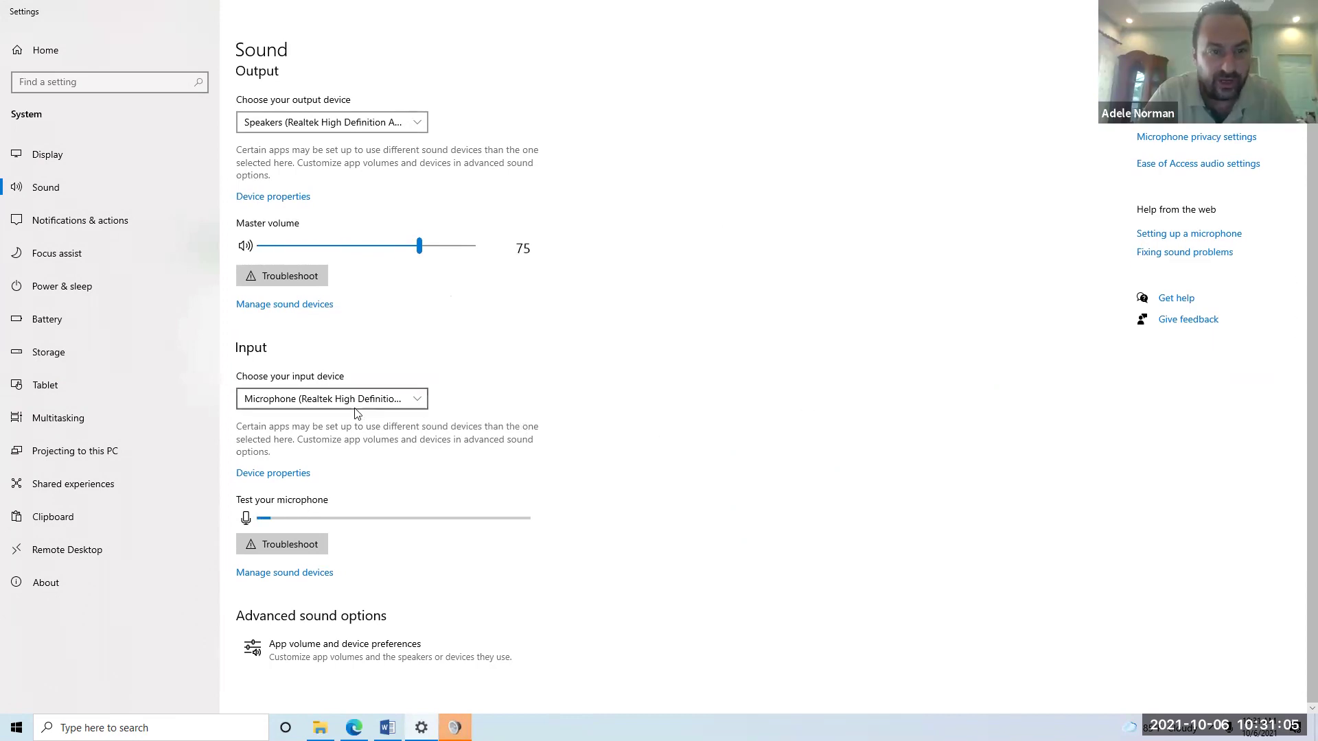
left_click(336, 403)
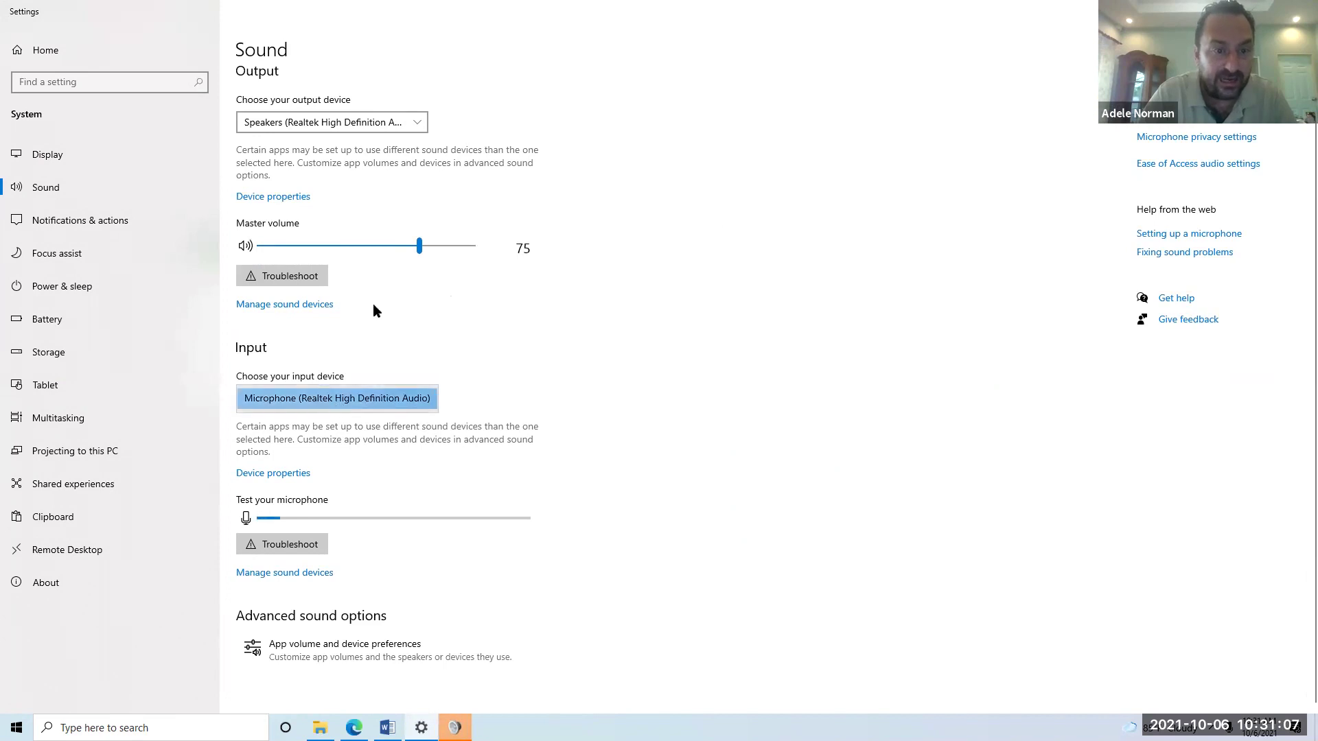
left_click(348, 127)
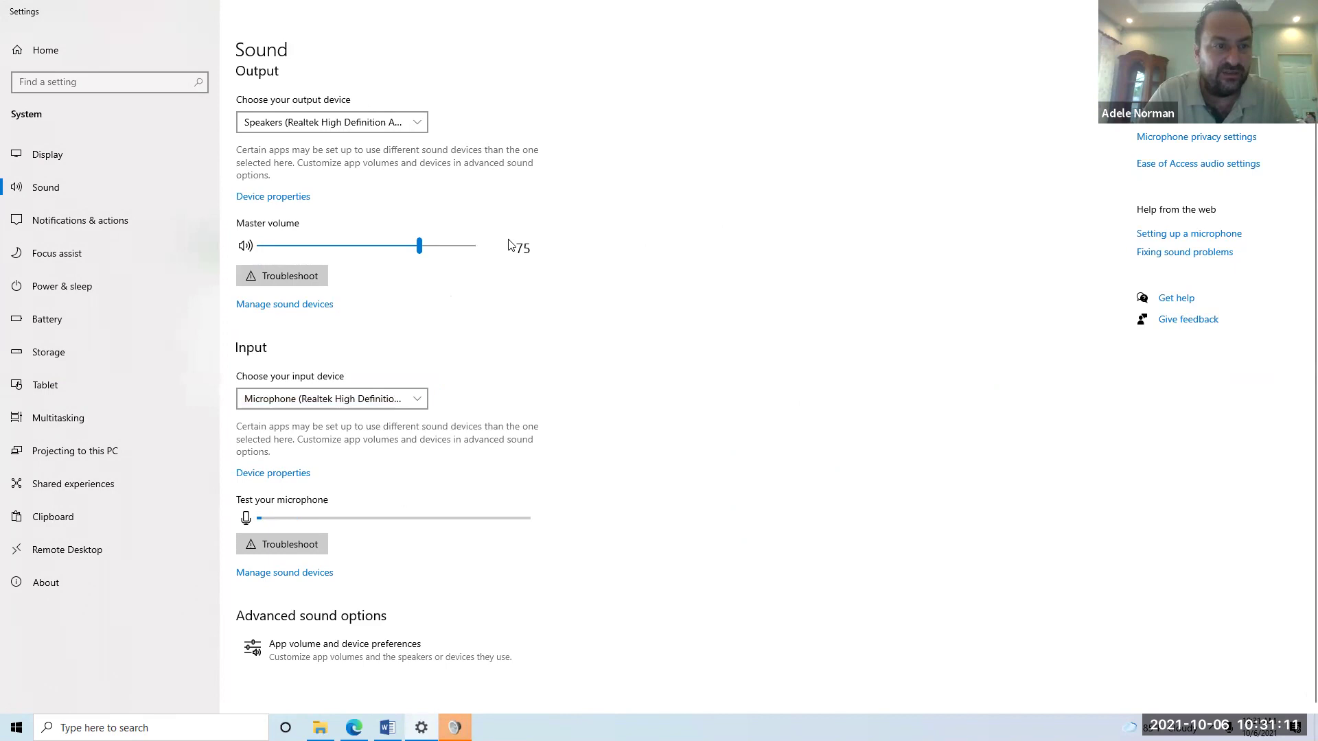
Examine the Microphone and Stereo Mix entries under Manage sound devices and close Settings
left_click(292, 306)
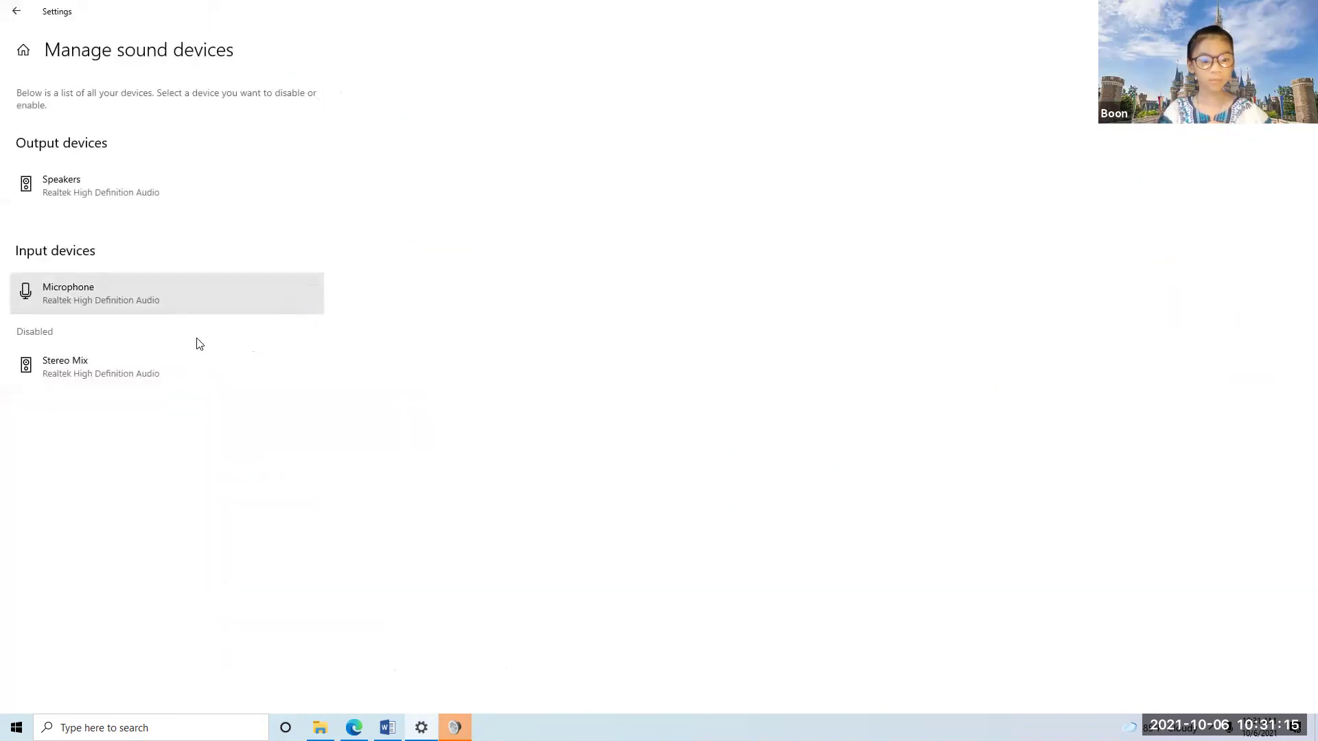
left_click(120, 298)
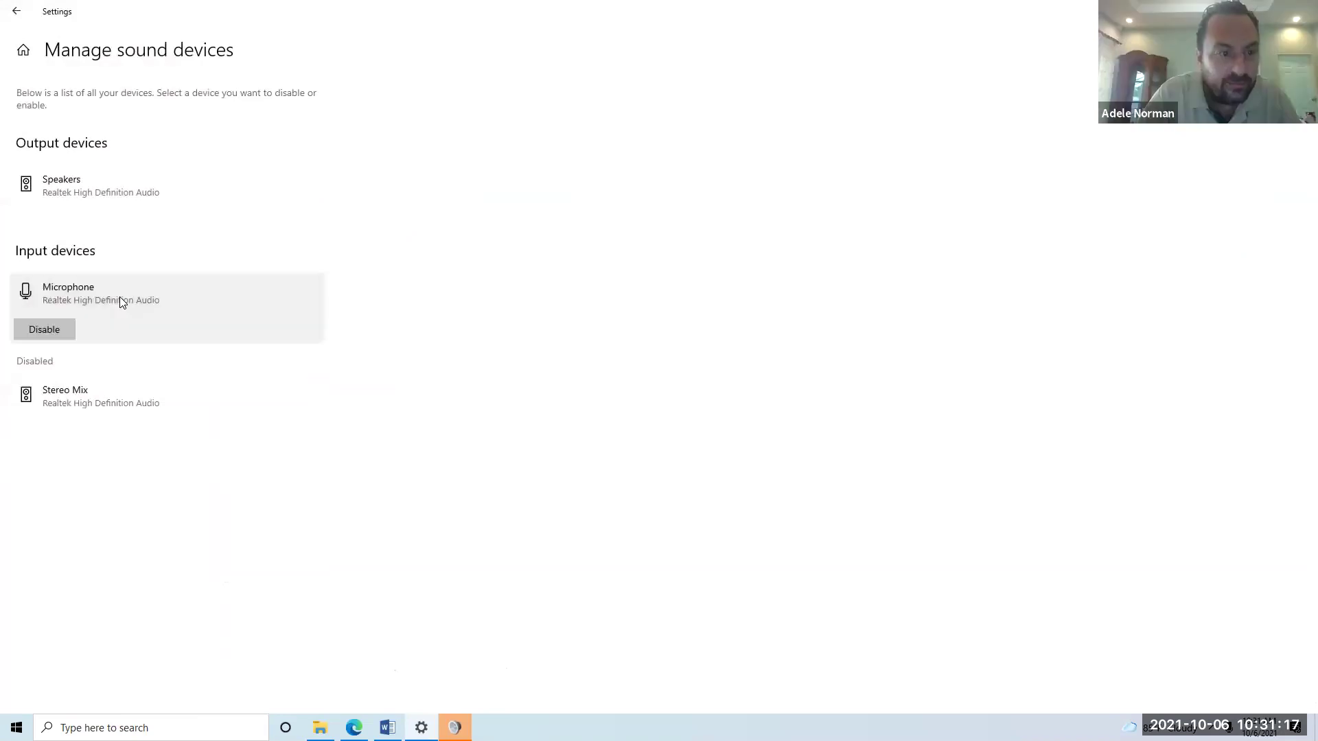
left_click(56, 393)
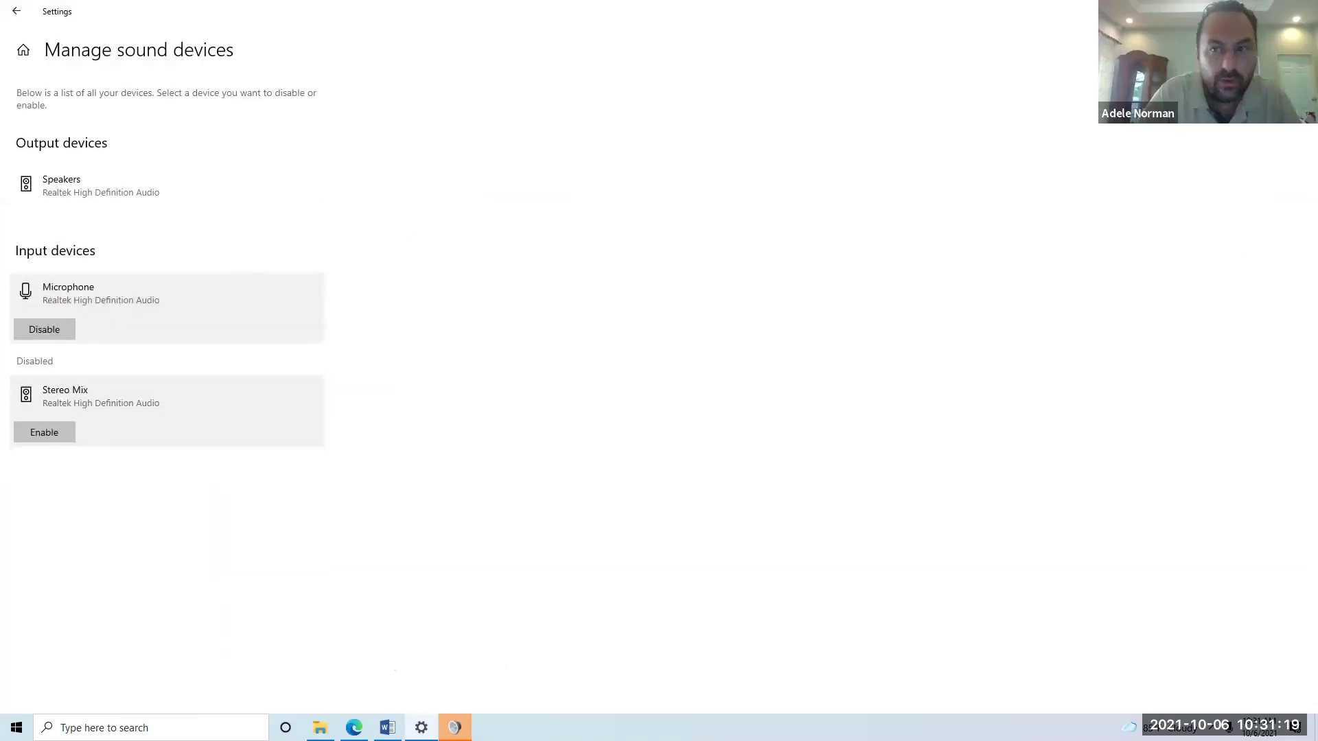
left_click(1302, 10)
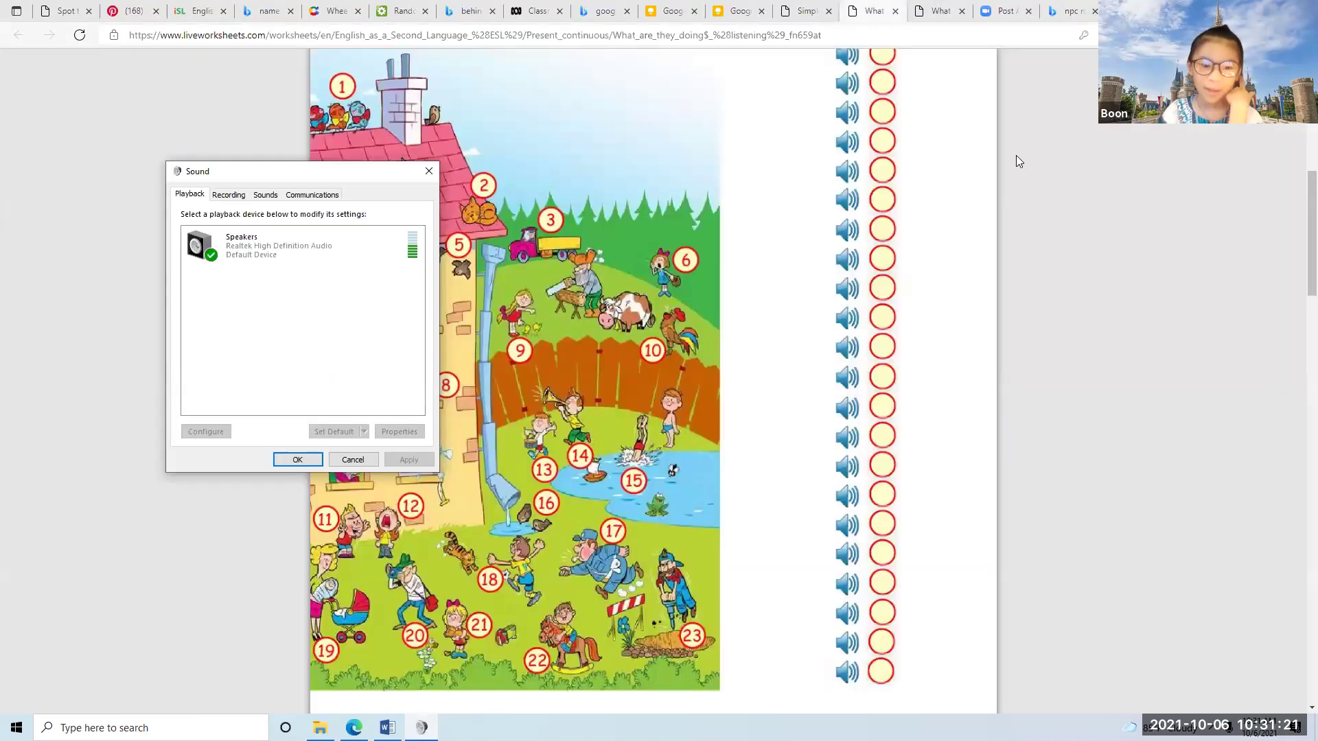
Inspect the recording microphone's Listen, Enhancements and Advanced properties, and close the Microphone Properties and Sound dialogs
left_click(228, 197)
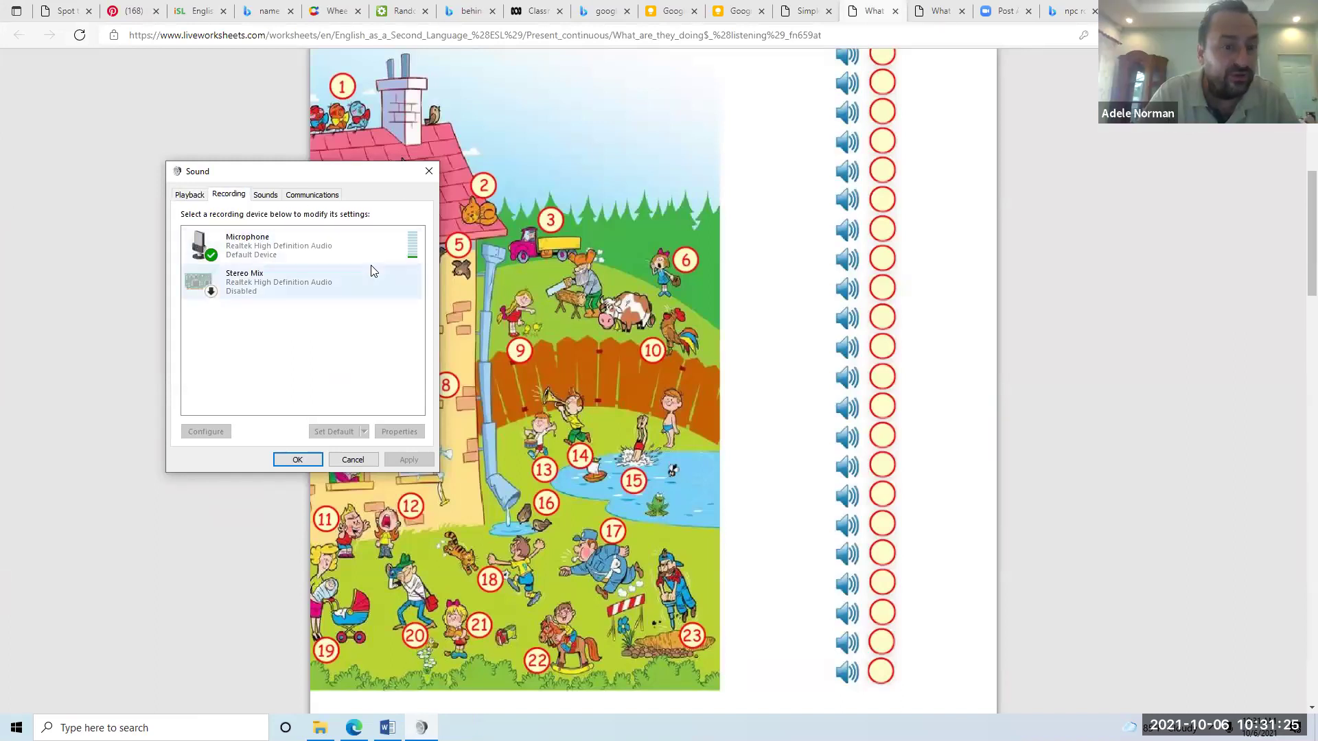
left_click(248, 255)
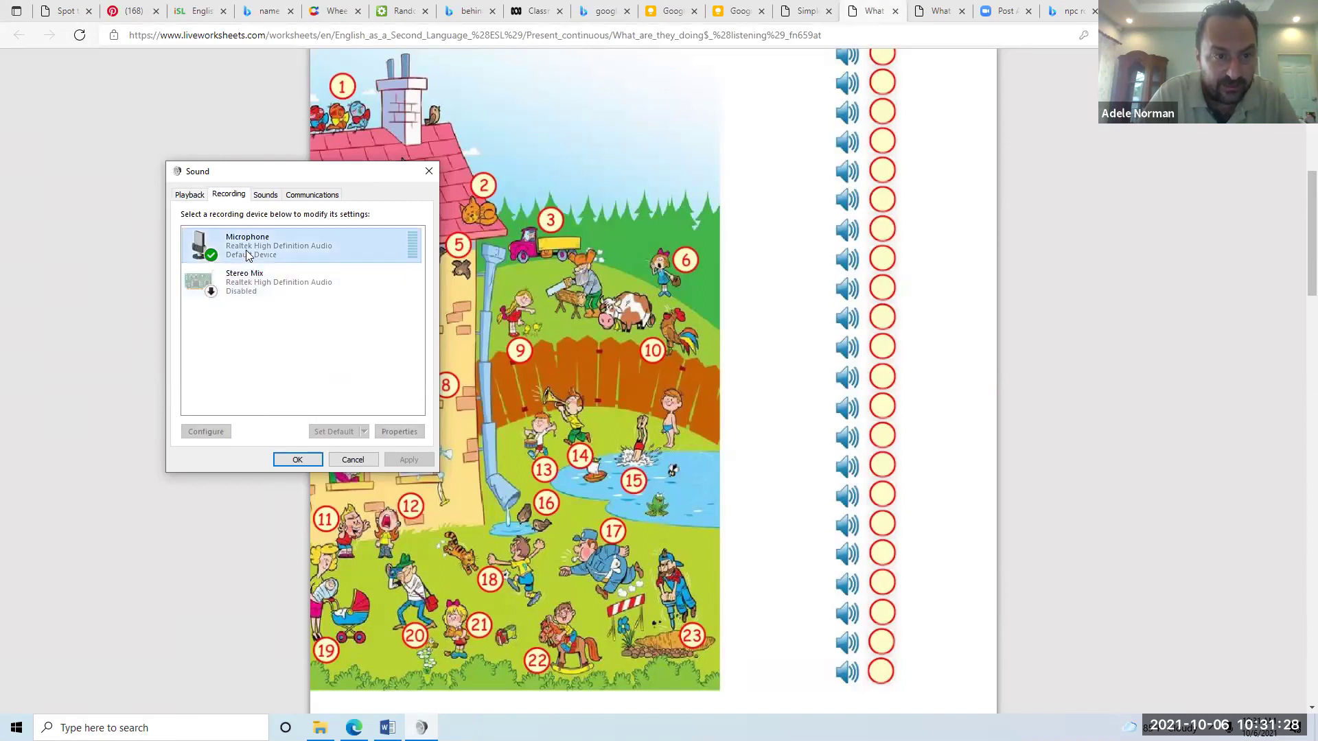
left_click(399, 432)
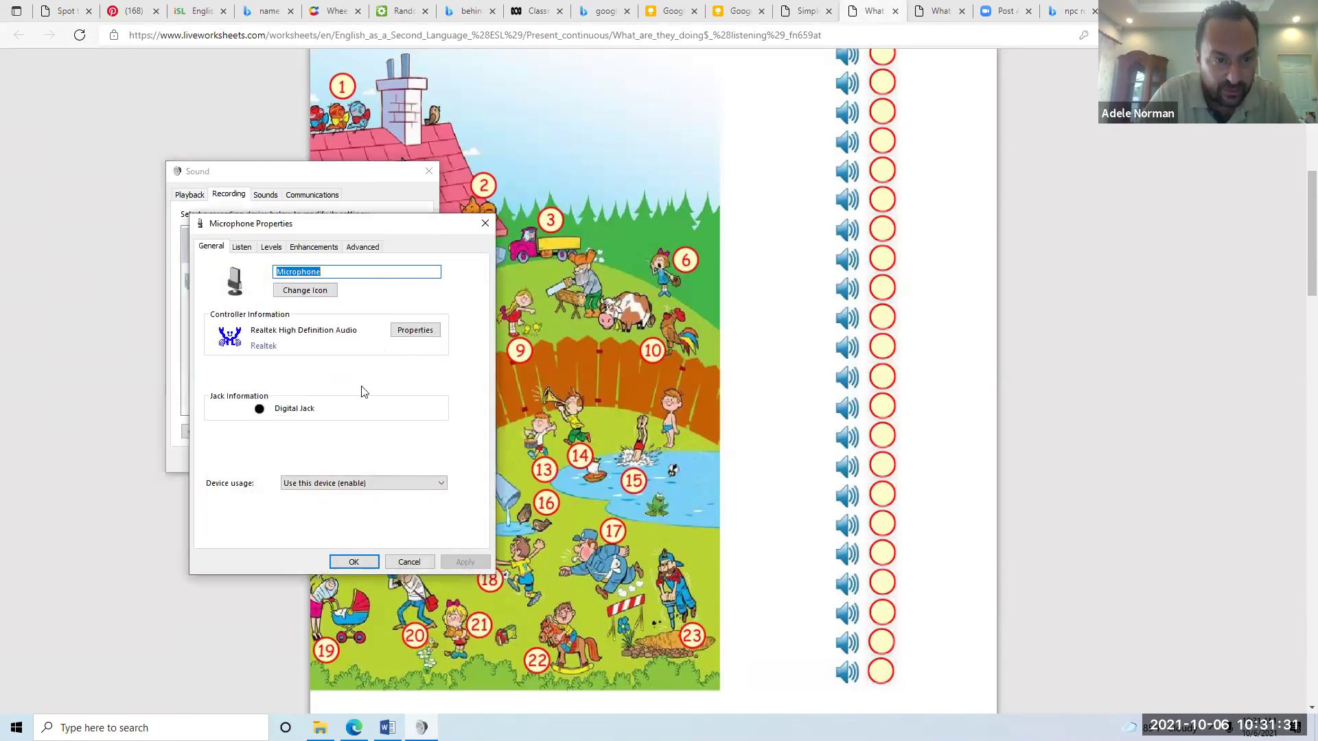
left_click(242, 249)
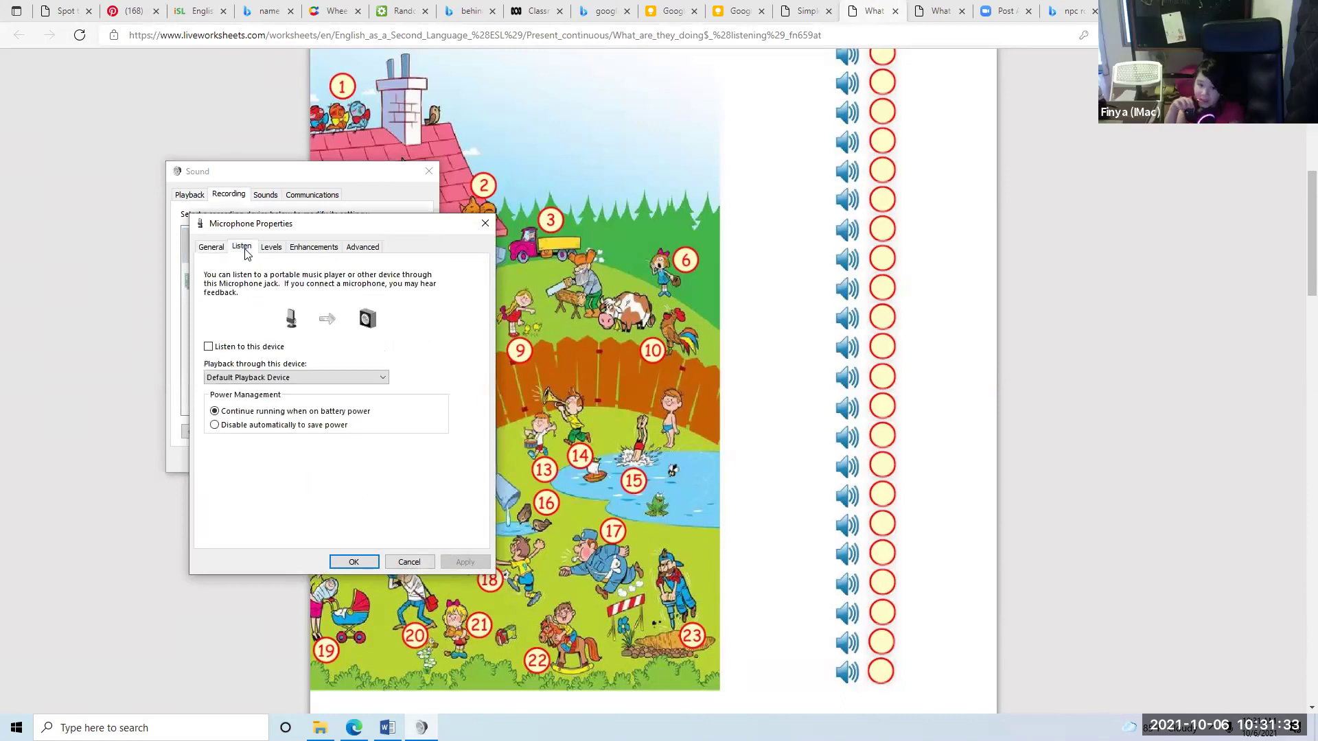
left_click(321, 249)
left_click(363, 247)
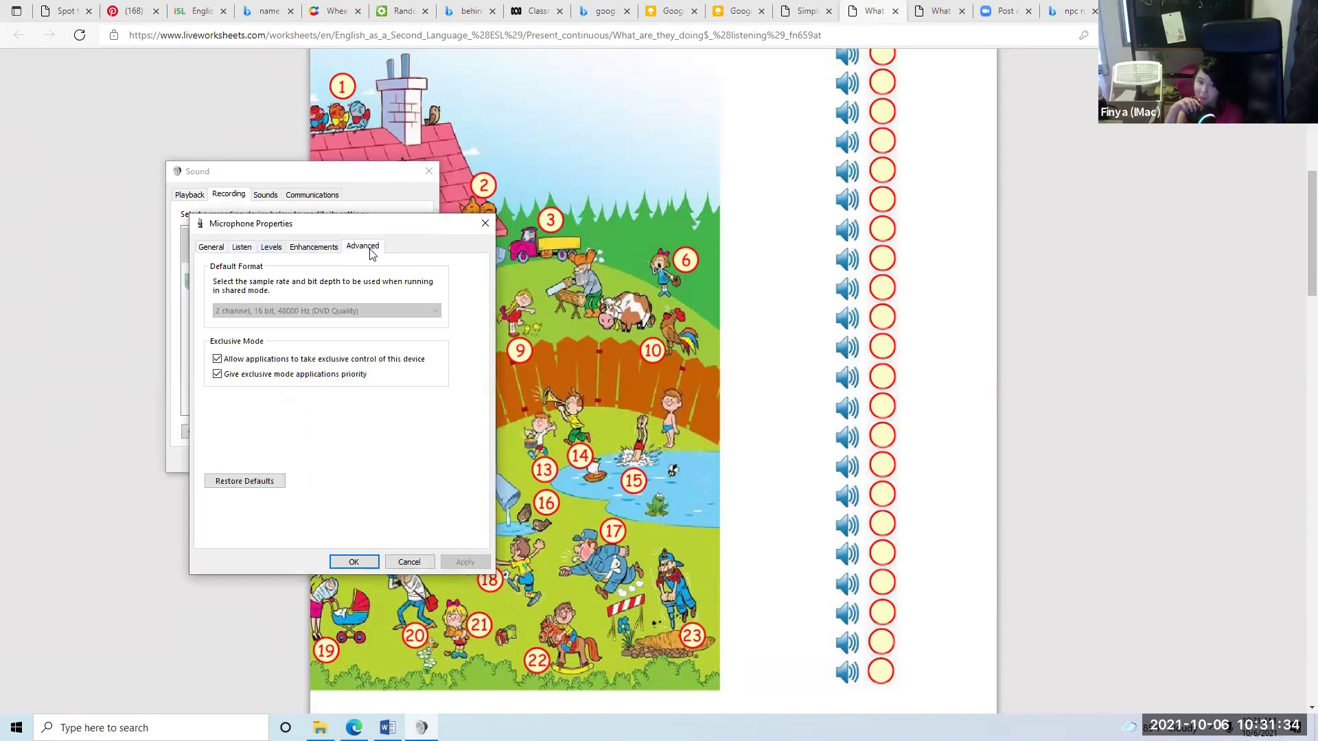
left_click(484, 223)
left_click(429, 175)
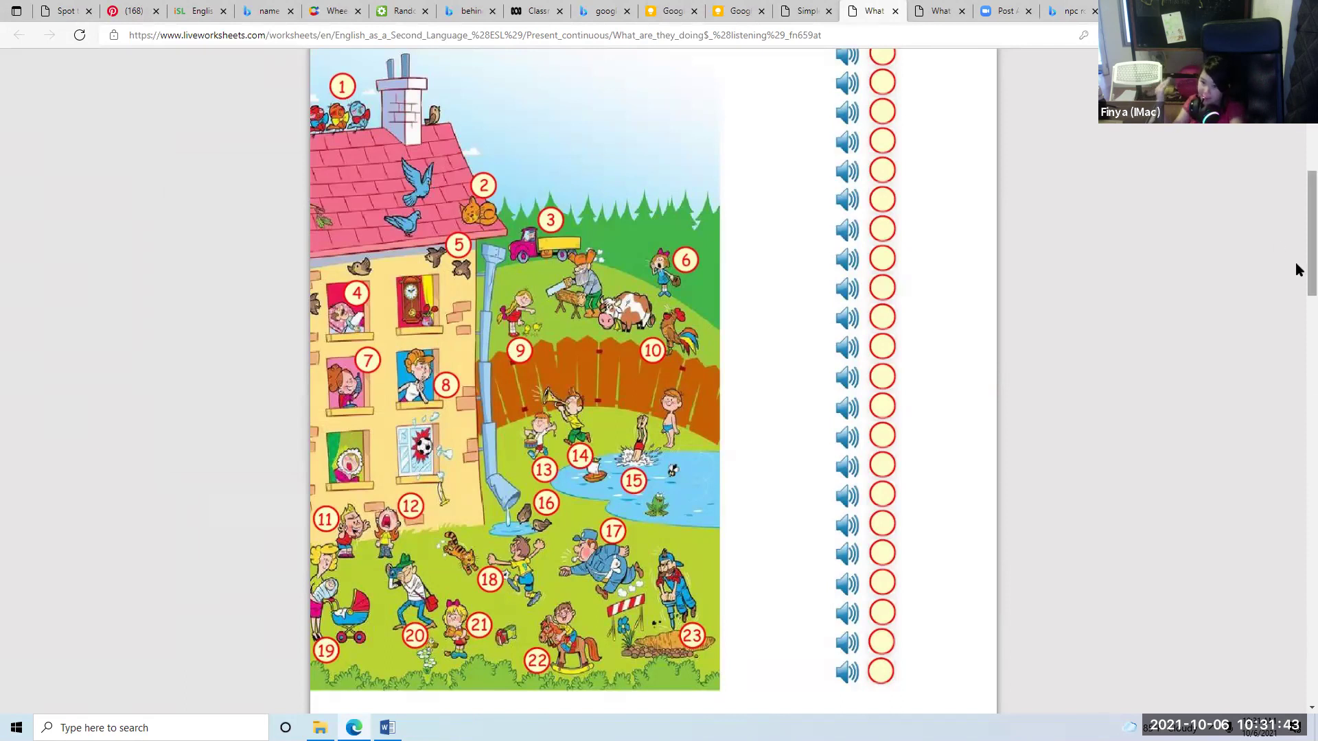
Enter 3 as the answer to the first recording in the listening worksheet
mouse_move(1295, 258)
left_mouse_down()
mouse_move(1295, 223)
mouse_move(1295, 252)
left_mouse_up()
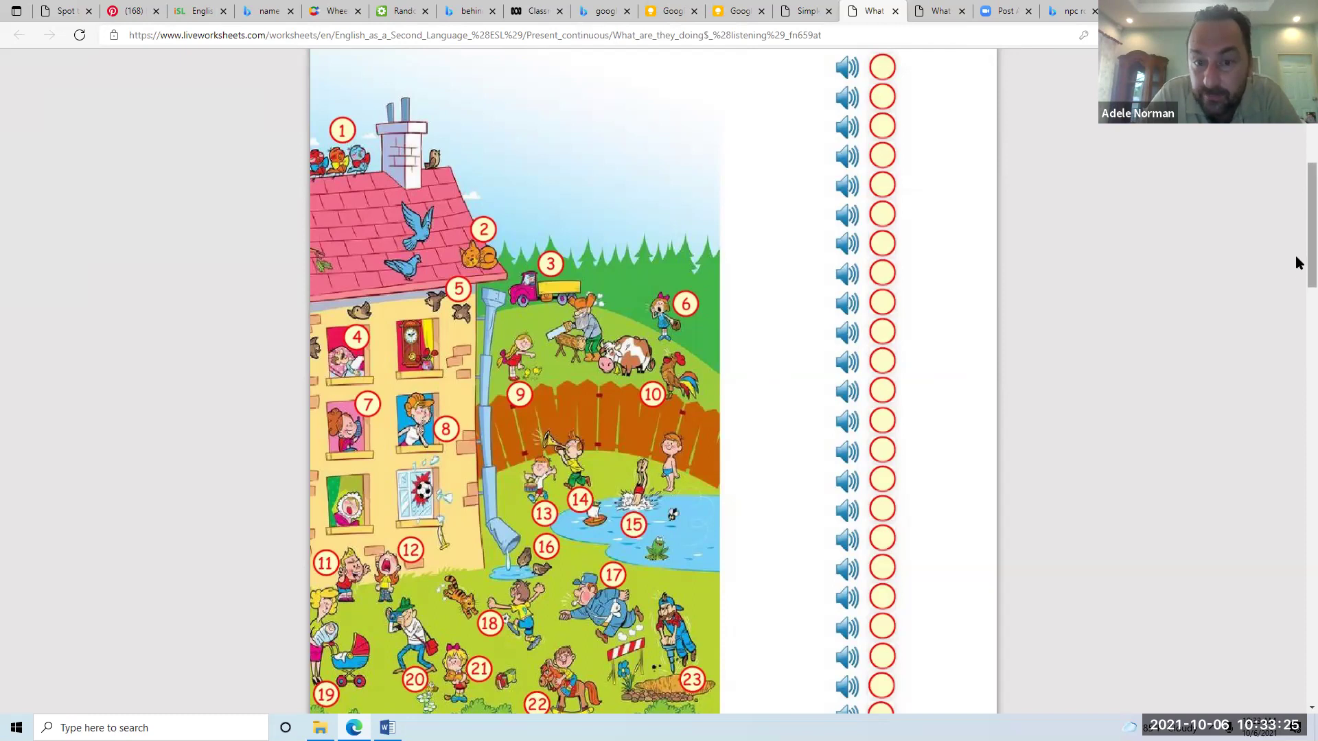
mouse_move(1296, 258)
left_mouse_down()
mouse_move(1296, 282)
mouse_move(1296, 235)
mouse_move(1295, 260)
left_mouse_up()
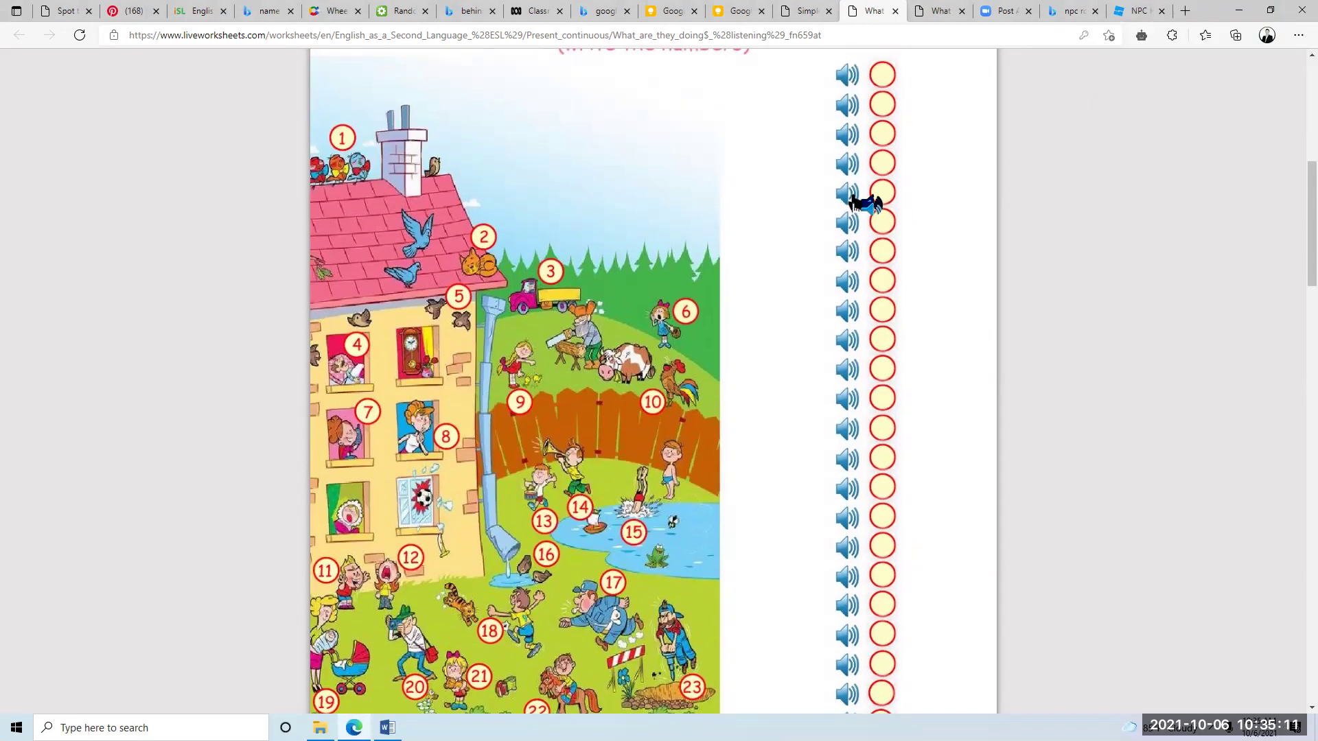
left_click(880, 72)
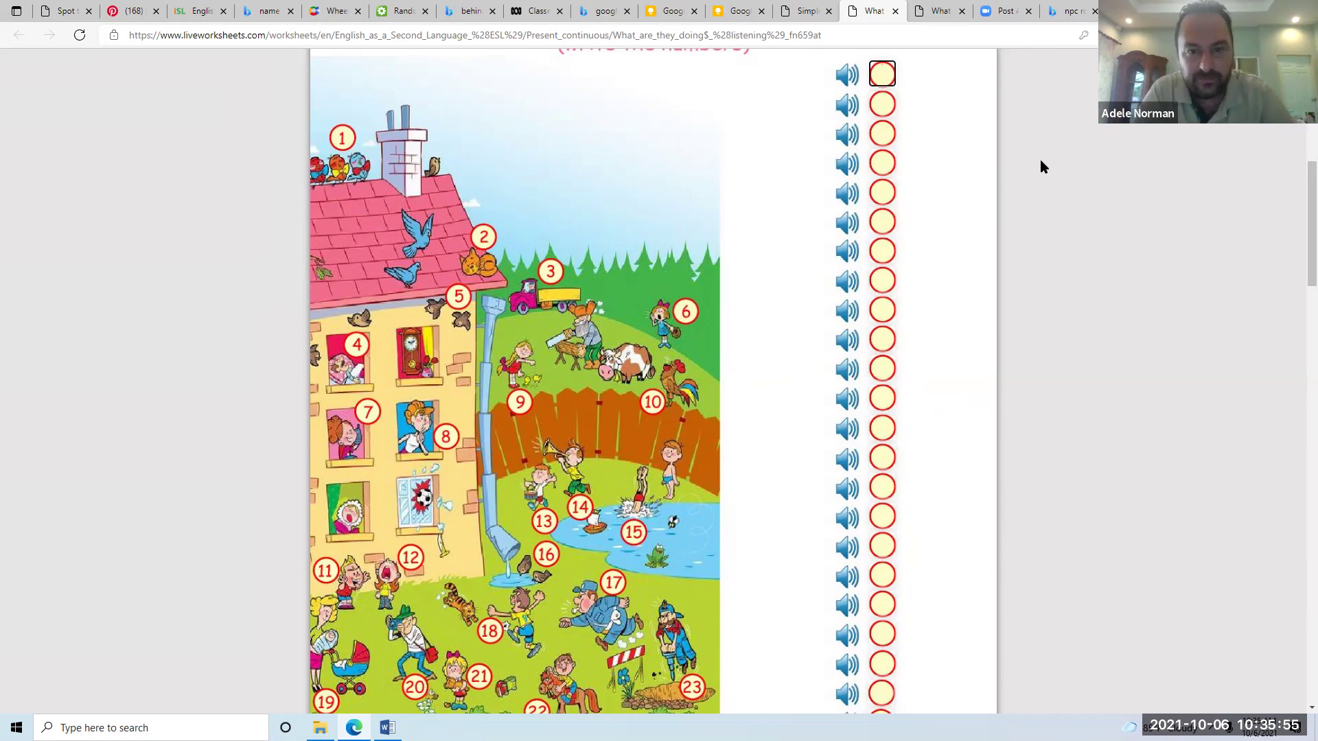
type("3")
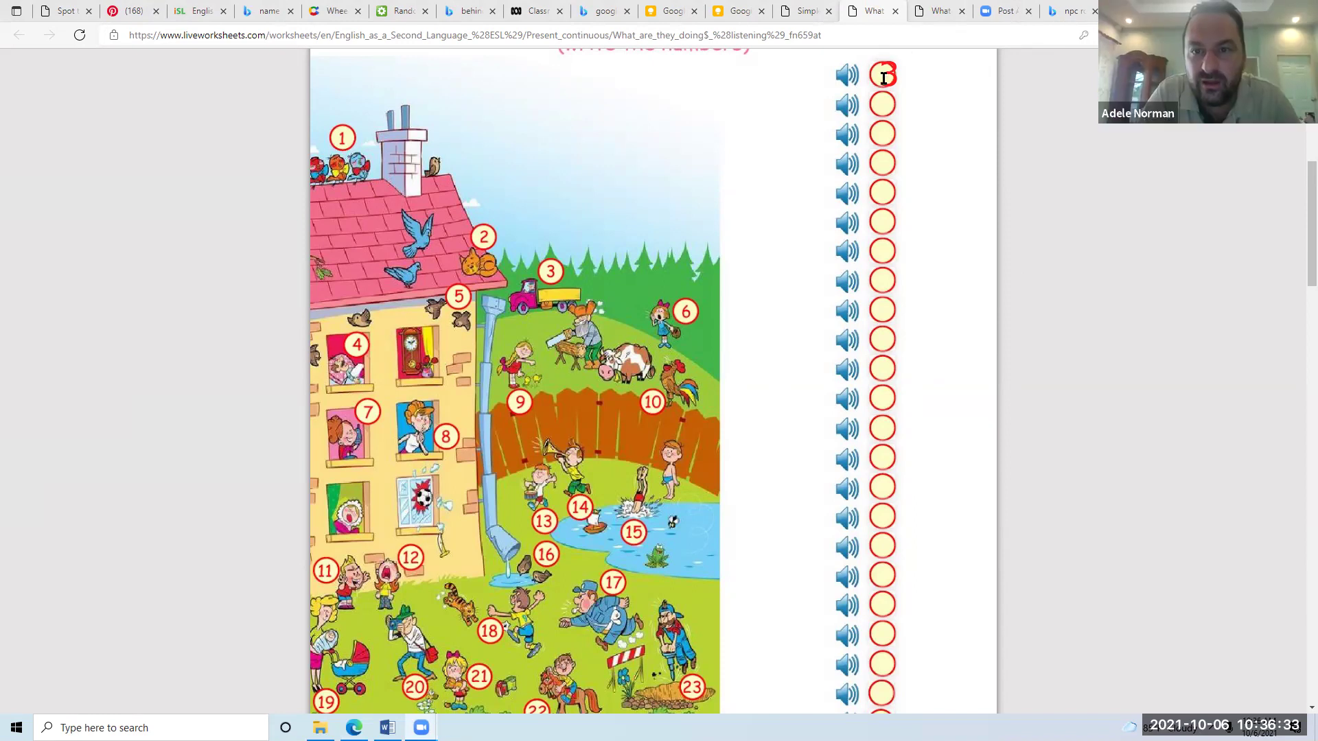
type("3")
key("BackSpace")
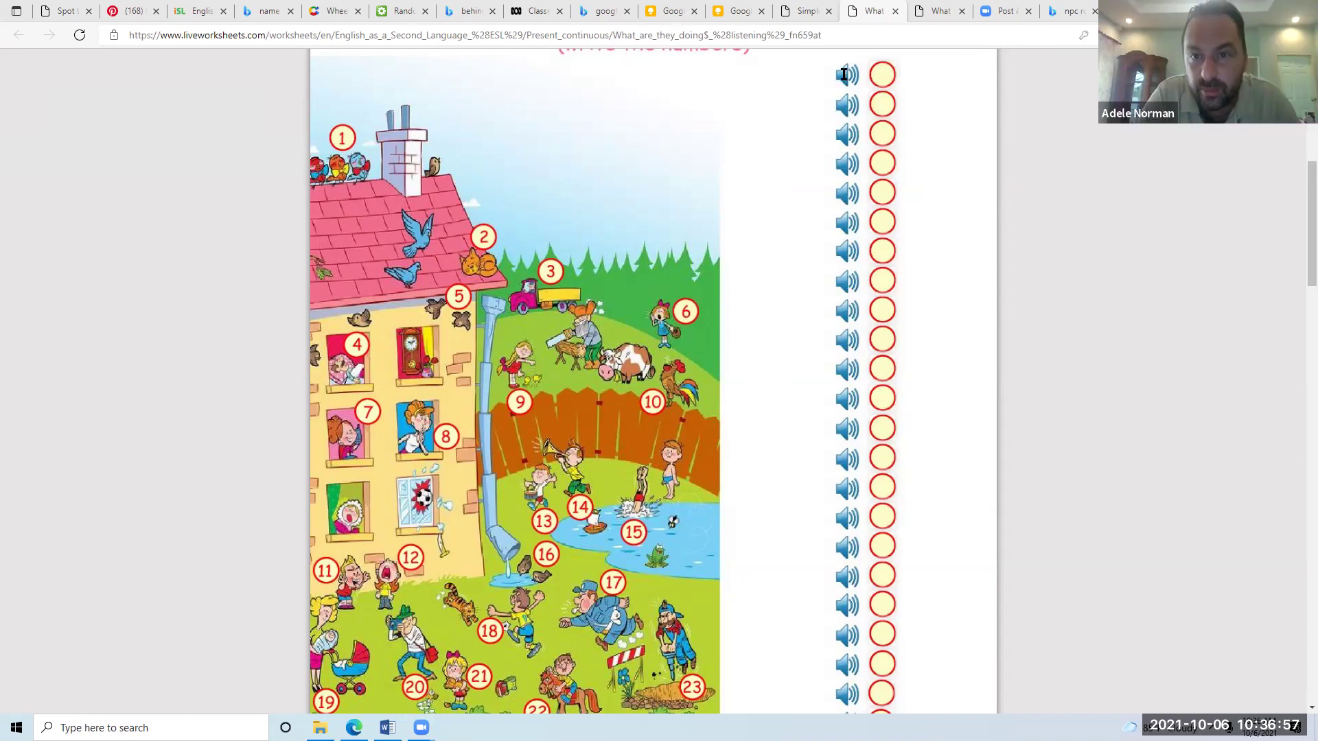
left_click(883, 73)
type("3")
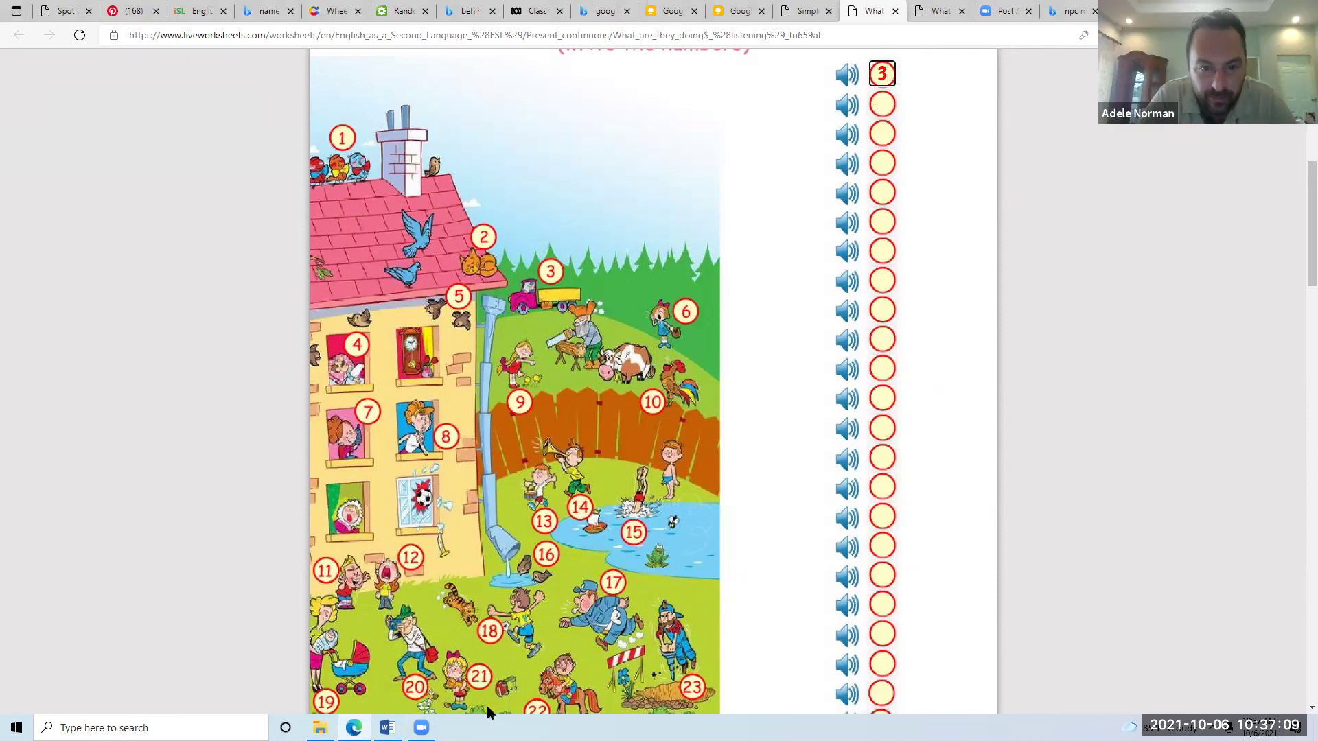
Play the second recording and spin the wheel on wheelofnames.com to pick a student
left_click(851, 112)
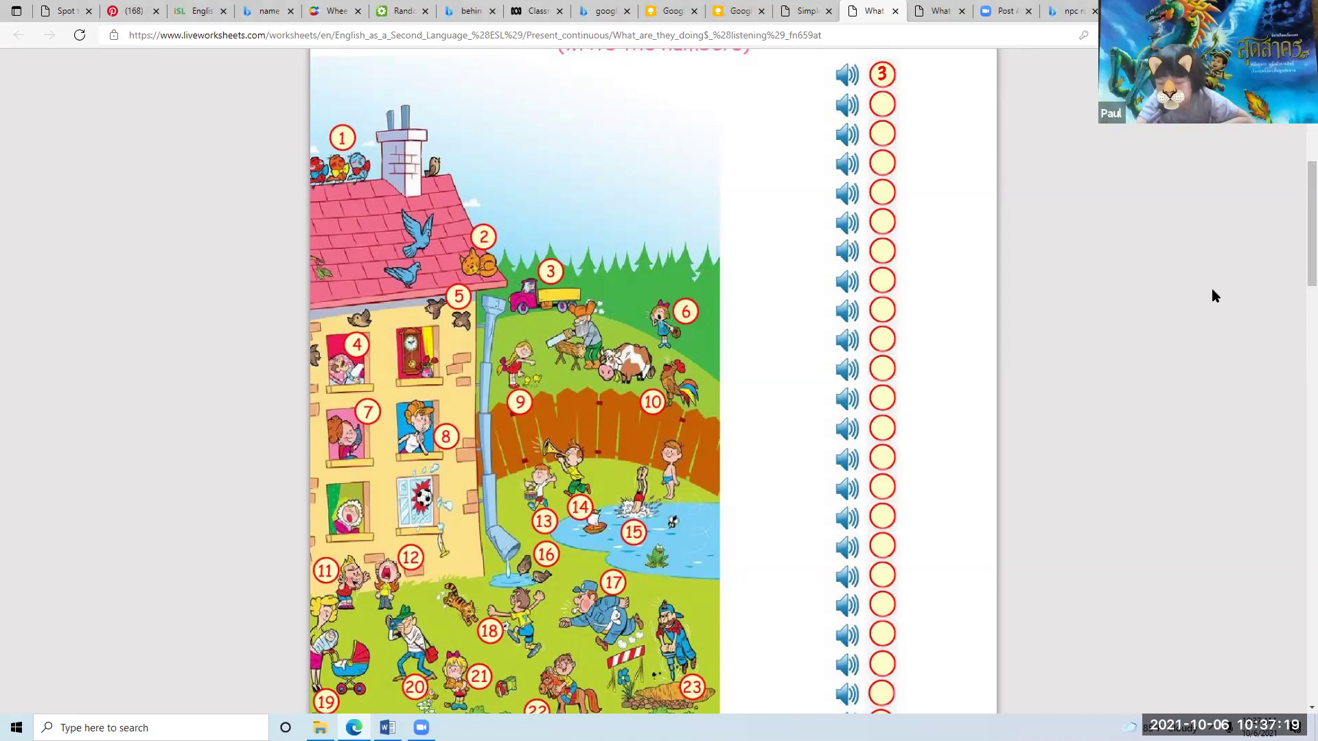
scroll(1296, 240, "down", 3)
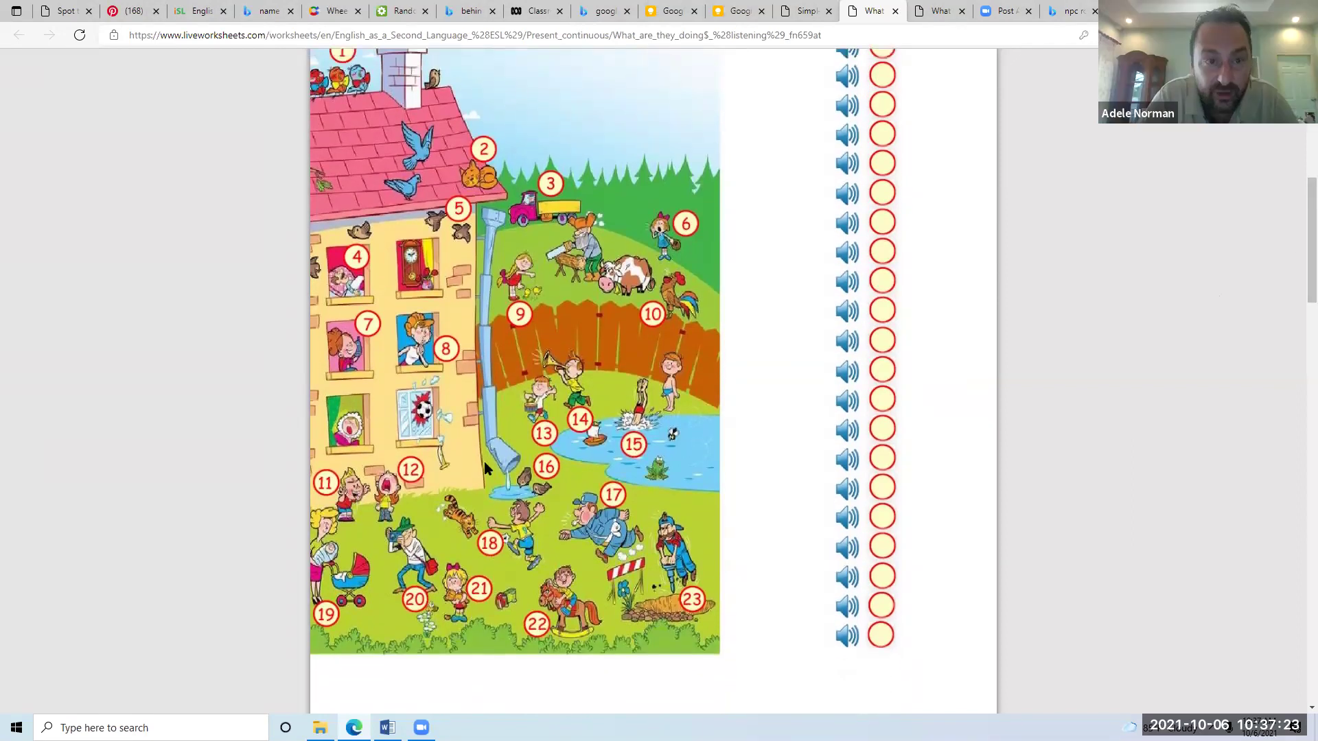
left_click(336, 11)
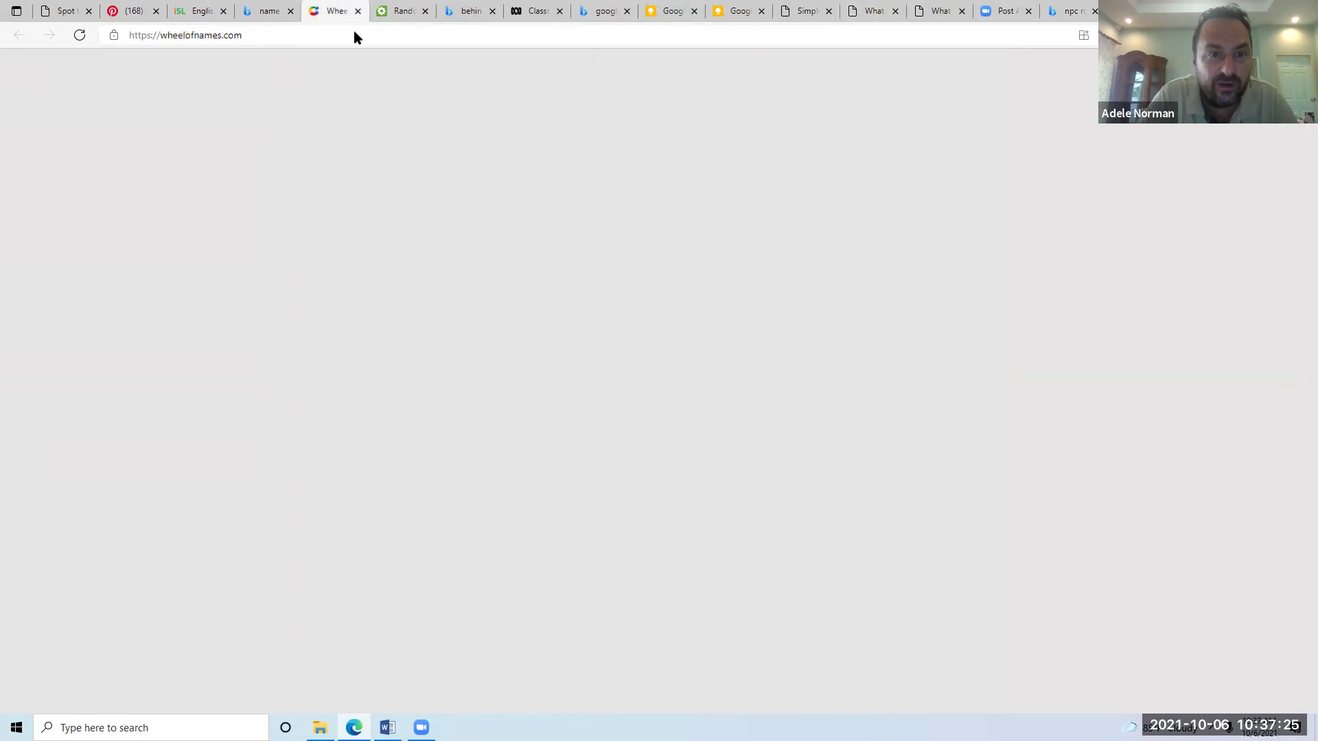
left_click(657, 408)
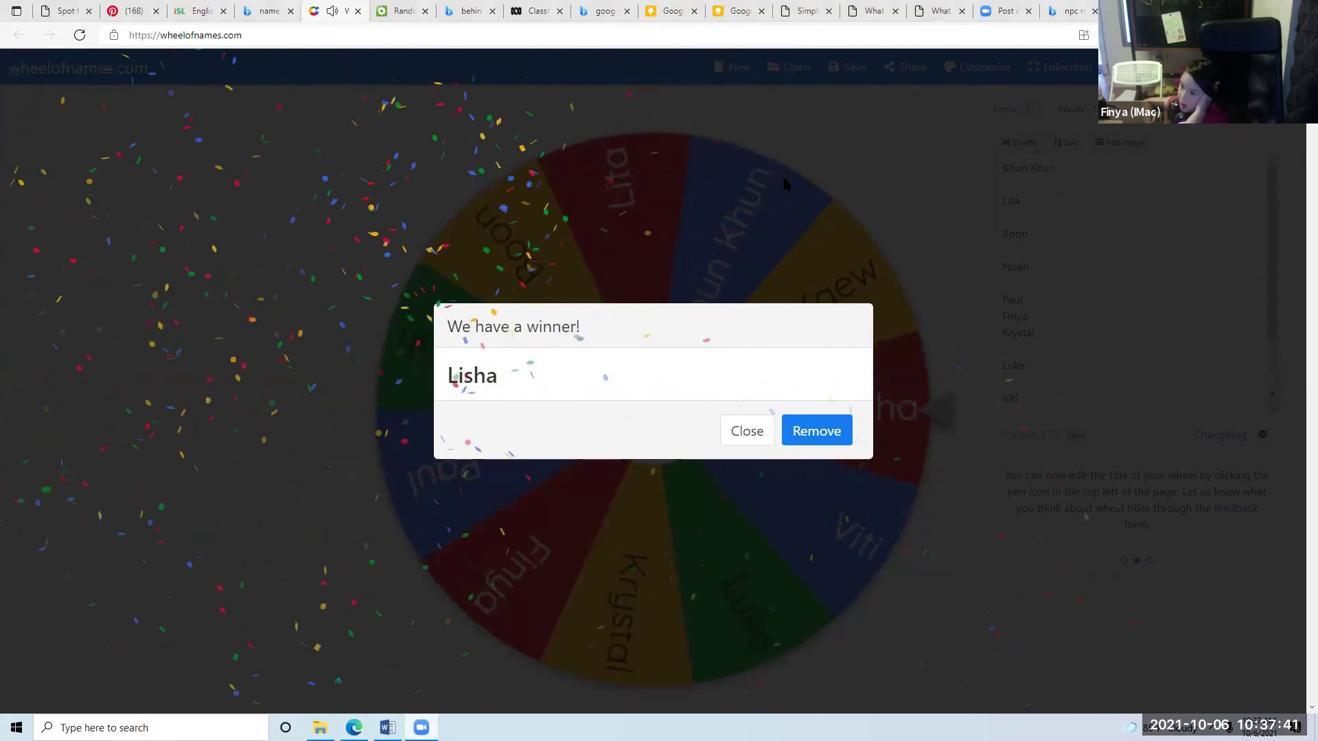
Return to the listening worksheet and enter 9 as the answer to the second recording
left_click(793, 11)
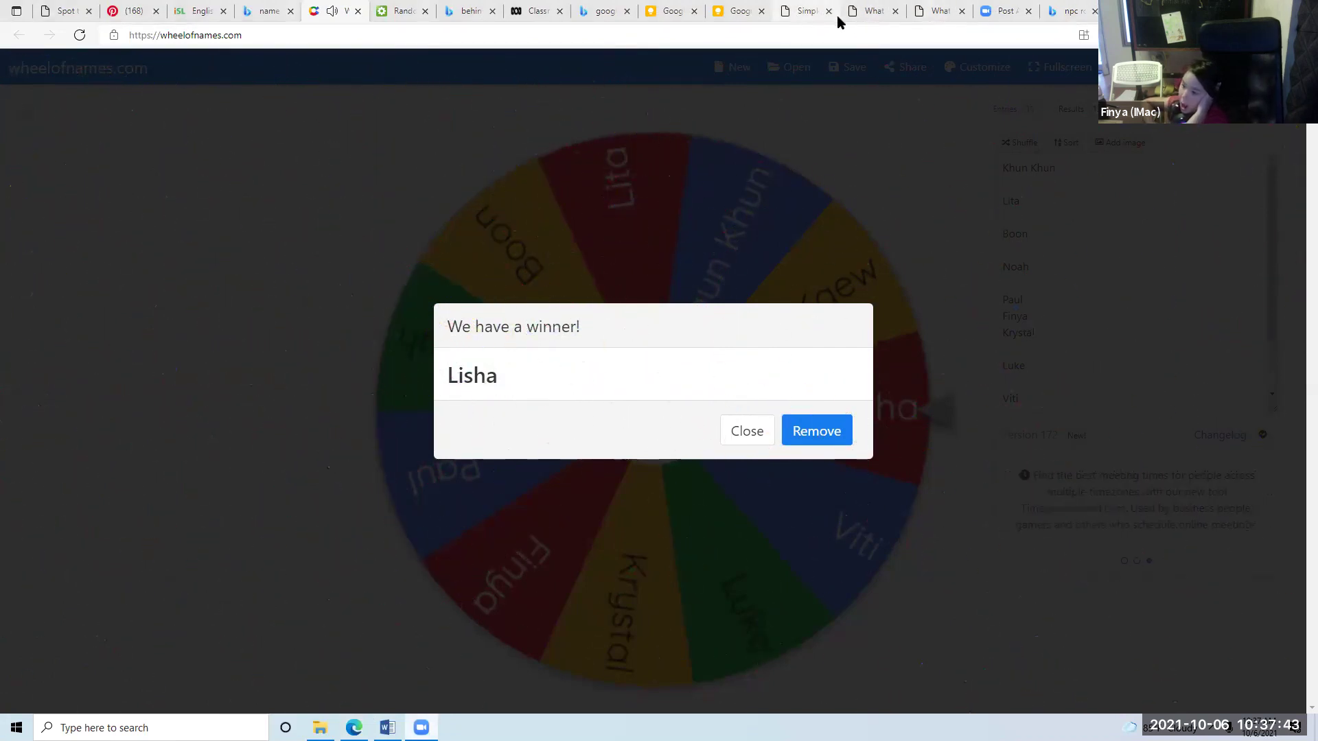
left_click(871, 13)
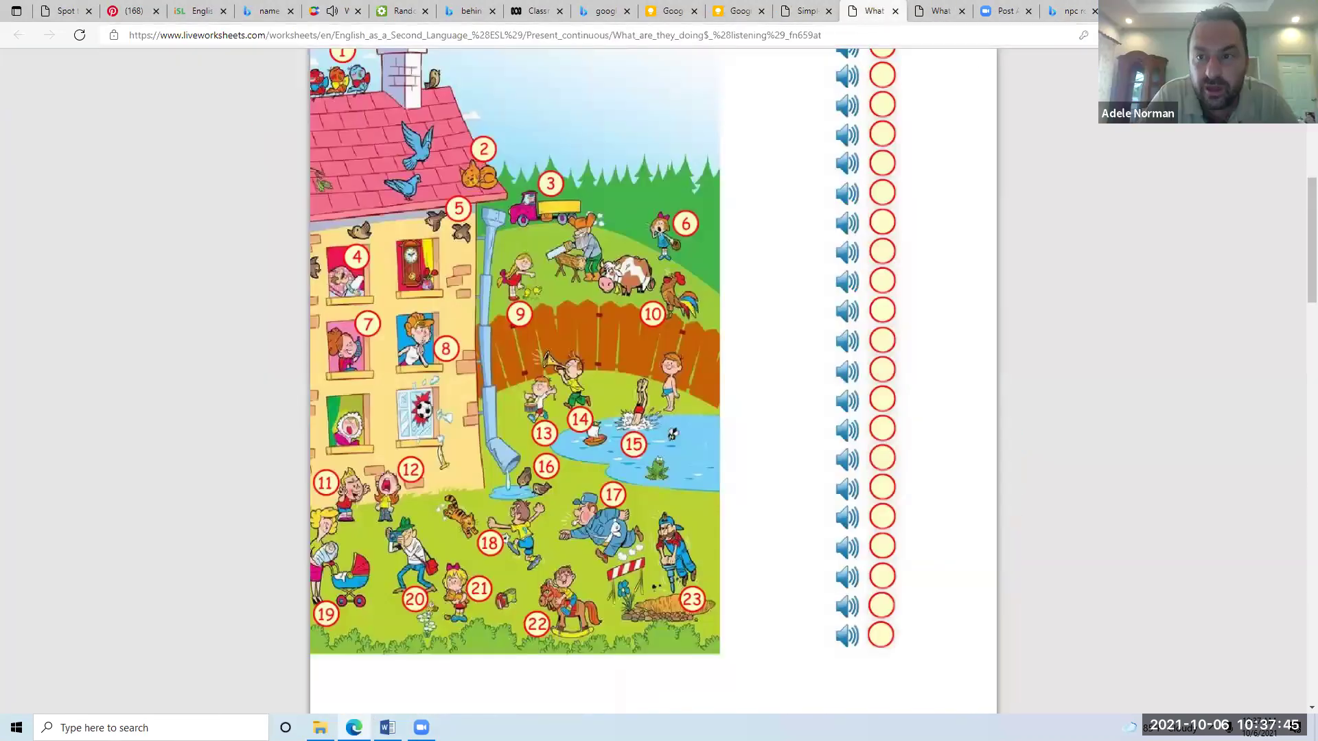
scroll(1297, 188, "up", 2)
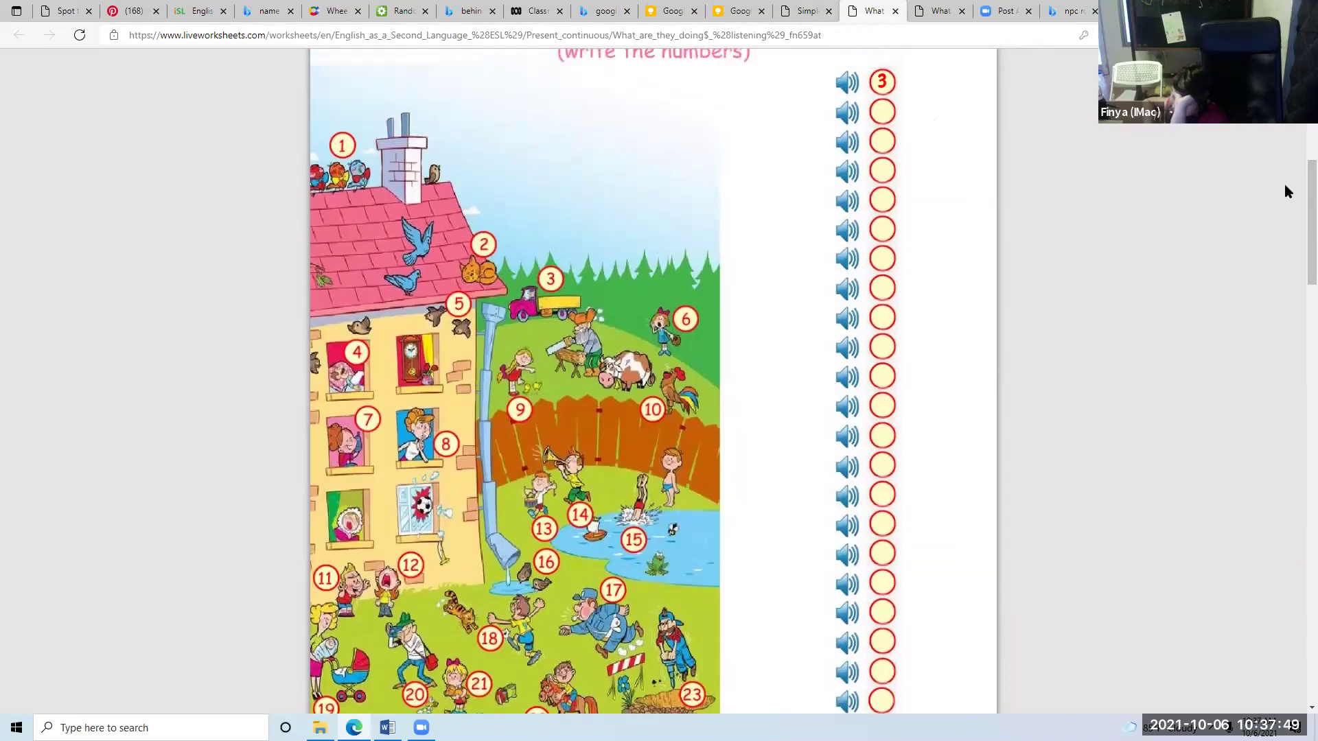
left_click_drag(1298, 180, 1295, 171)
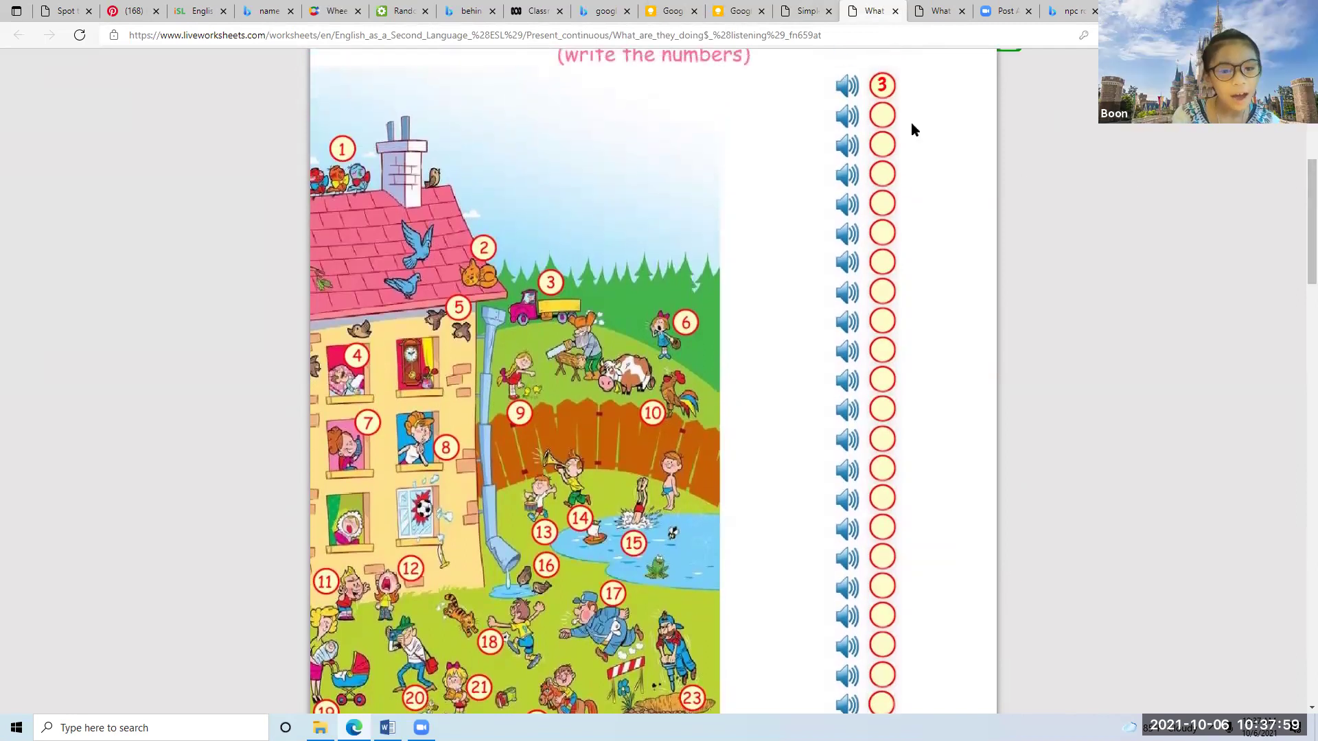
left_click(881, 114)
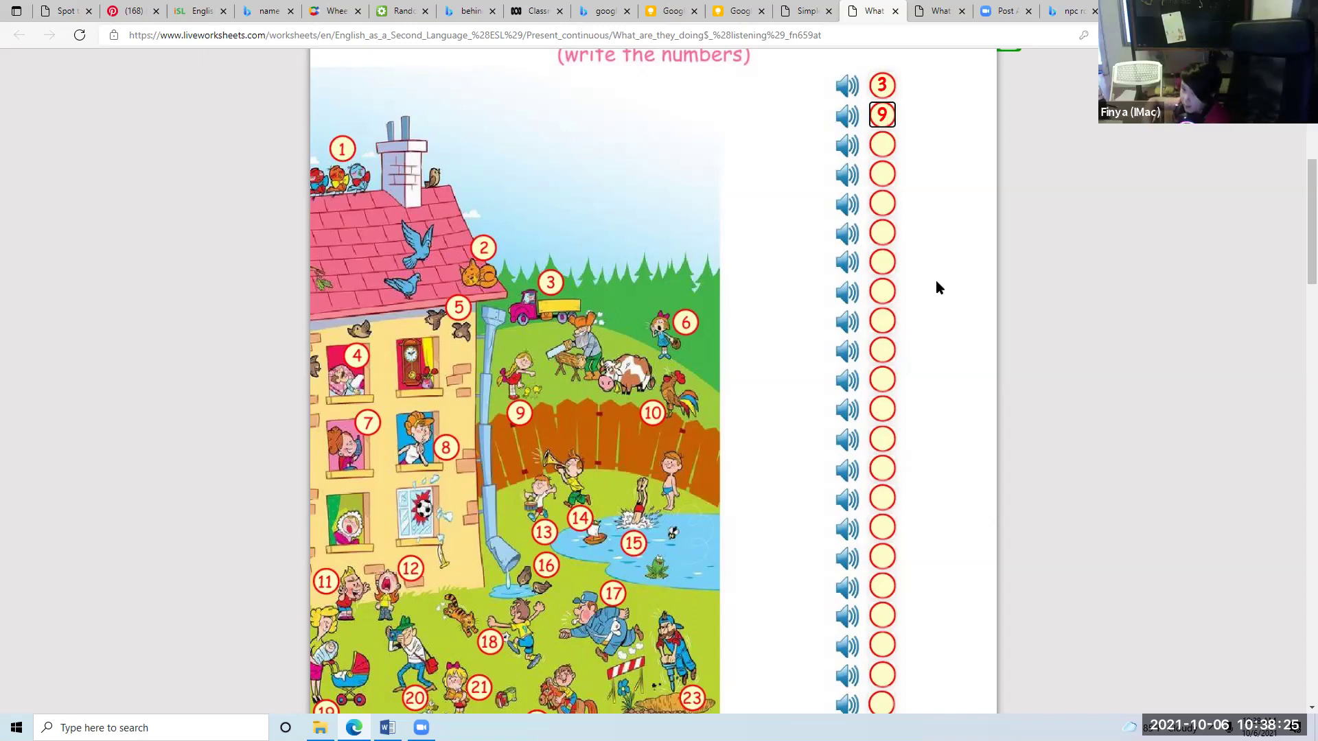
Play the third recording and enter 7 as its answer
left_click(855, 152)
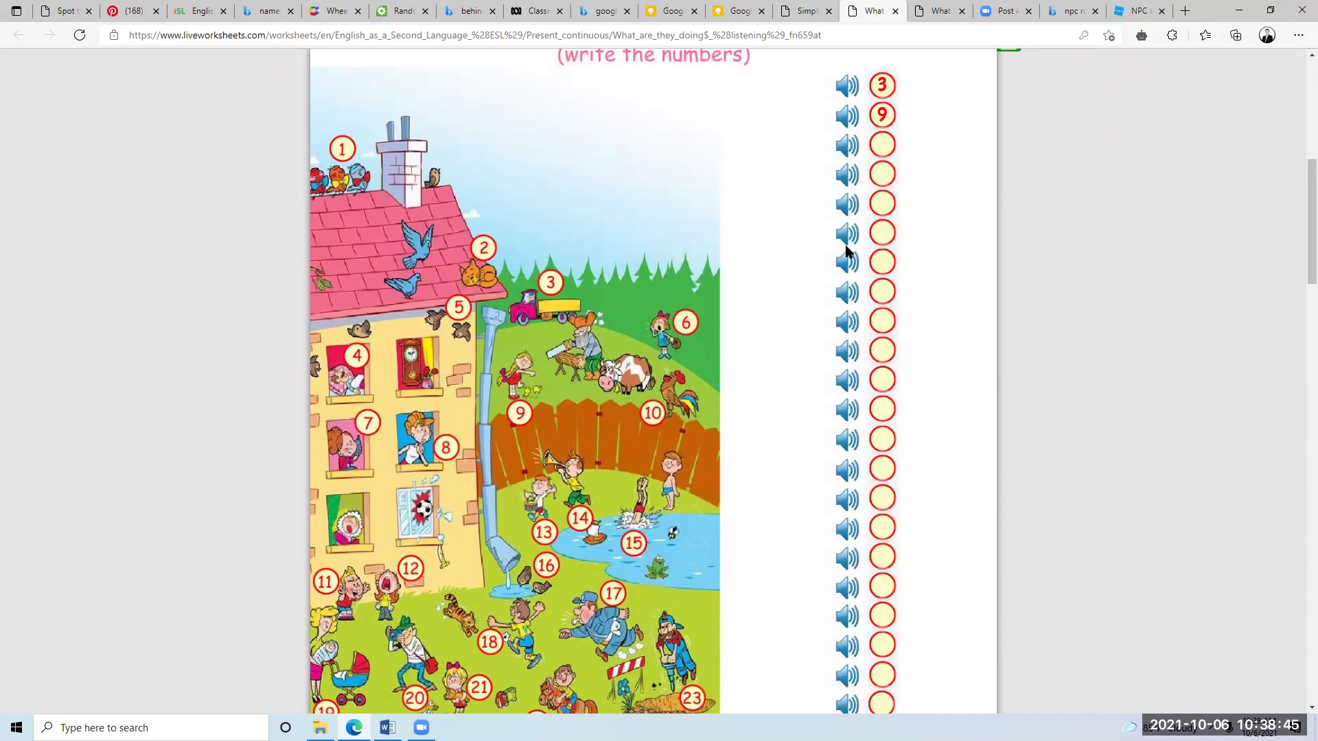
left_click(883, 145)
type("7")
Play the fourth recording, check the numbered scenes in the picture and enter 20 as its answer
left_click(849, 177)
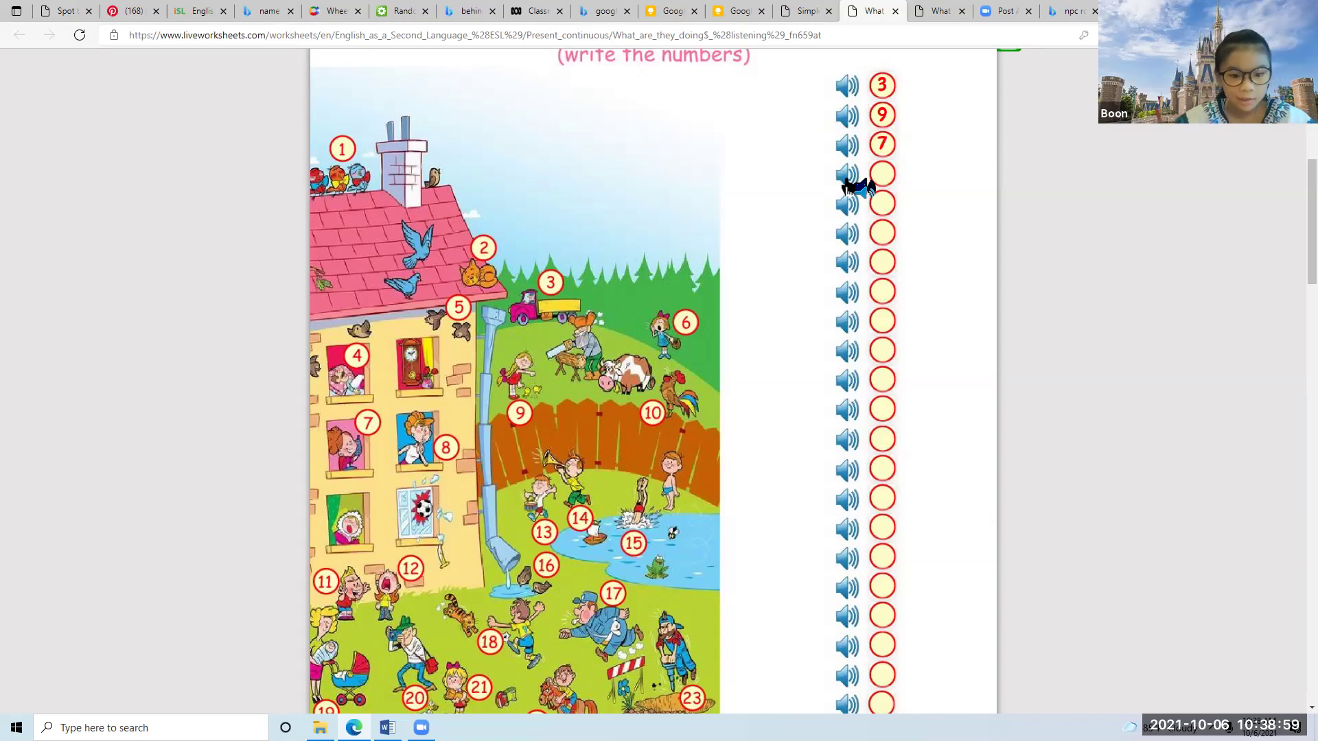
left_click_drag(1297, 182, 1298, 204)
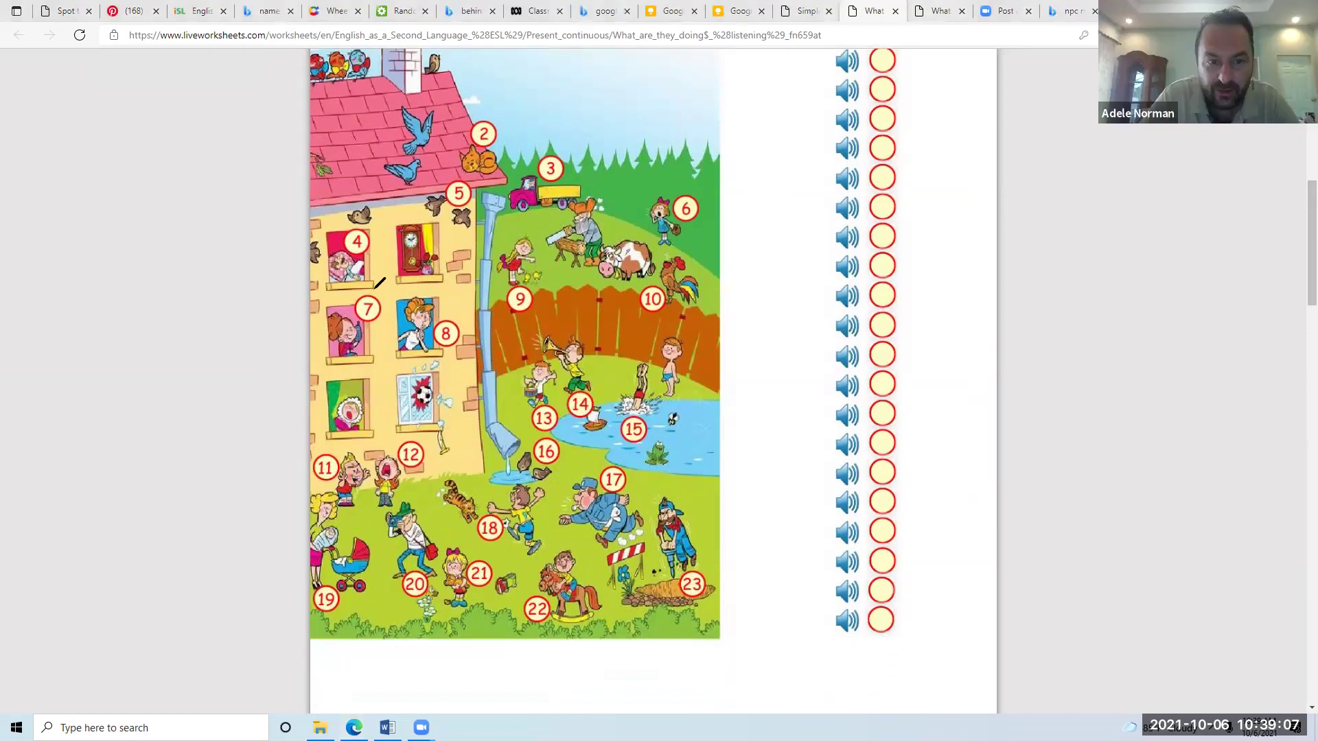
mouse_move(417, 484)
left_mouse_down()
mouse_move(376, 525)
mouse_move(431, 566)
mouse_move(398, 474)
left_mouse_up()
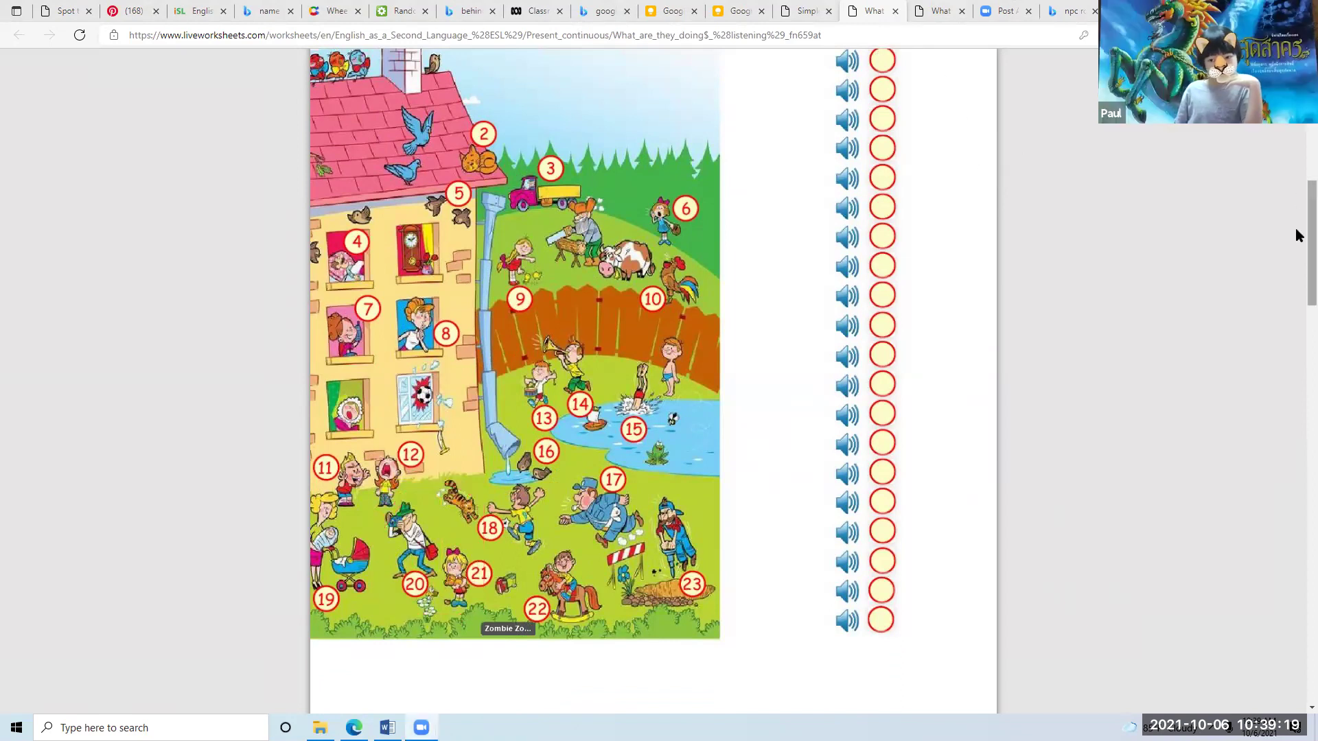
scroll(1295, 199, "up", 1)
scroll(1156, 208, "down", 1)
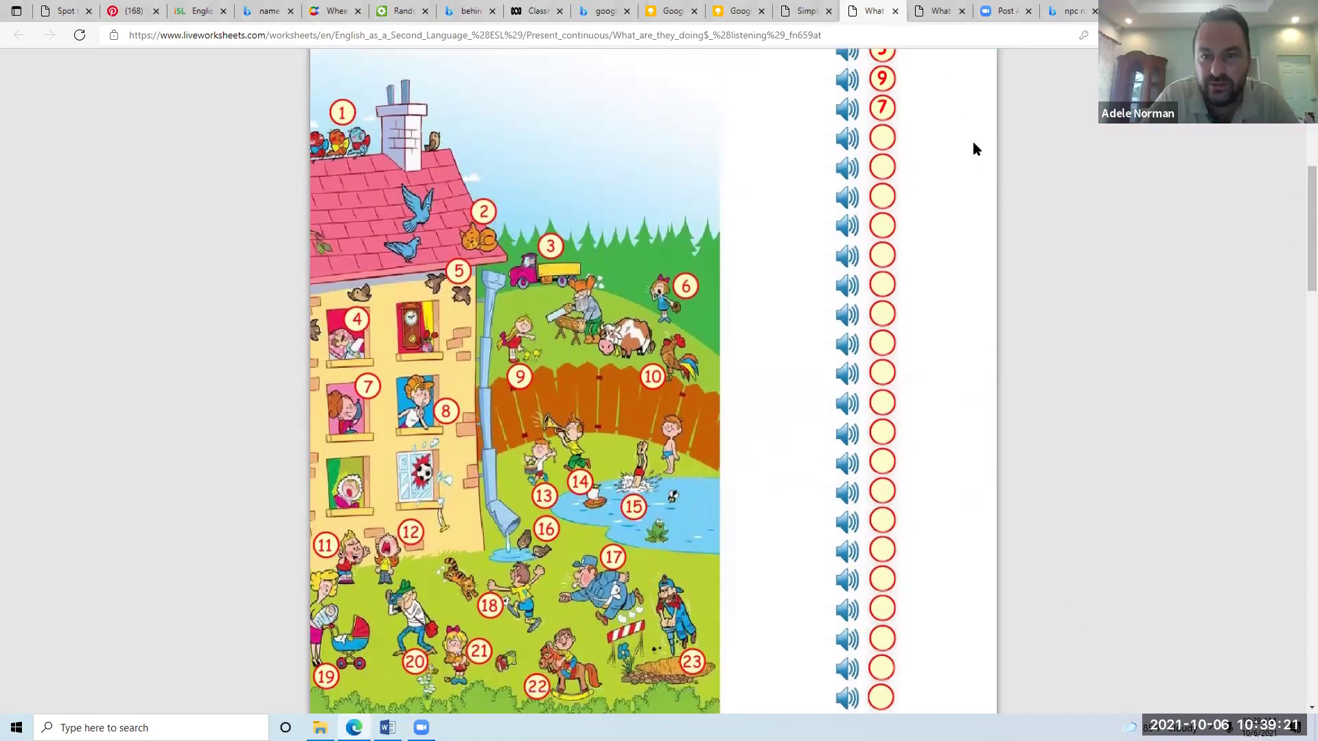
left_click(884, 137)
type("20")
Play the fifth recording and enter 15 as its answer
left_click(851, 172)
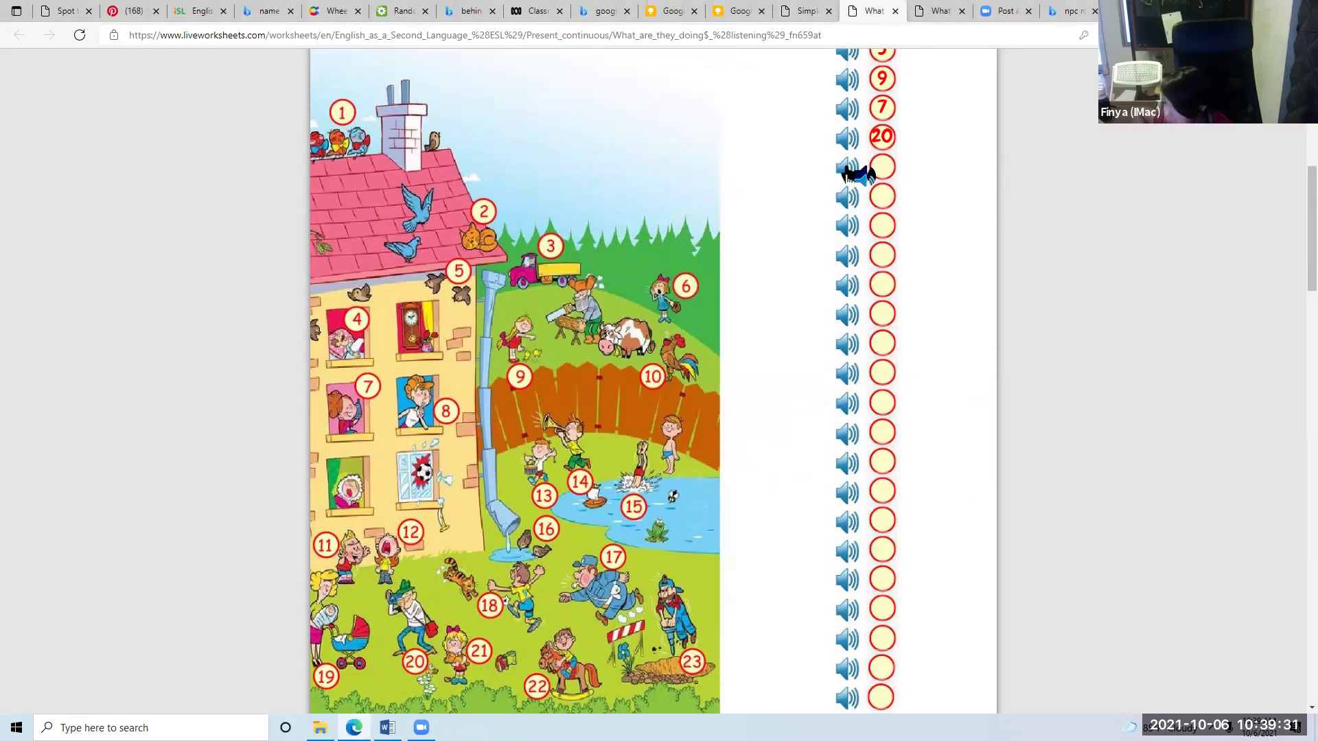
left_click(877, 165)
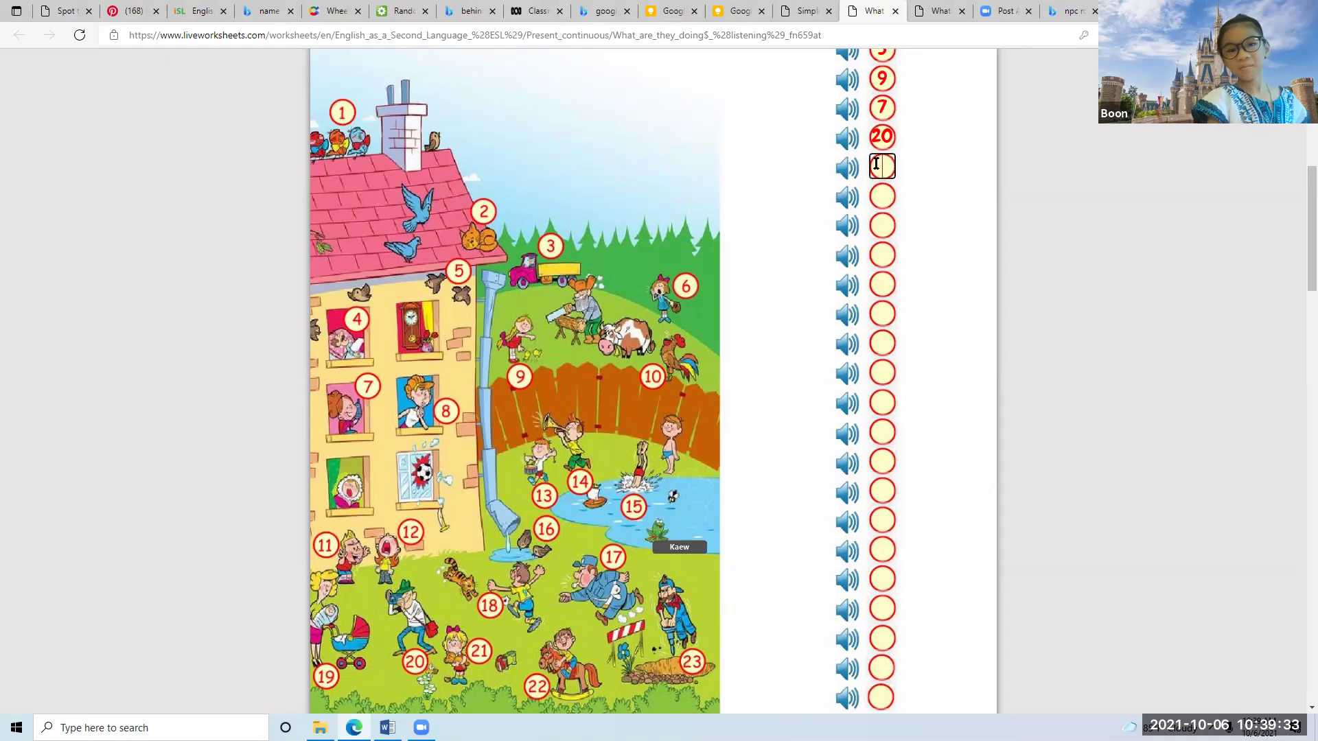
type("15")
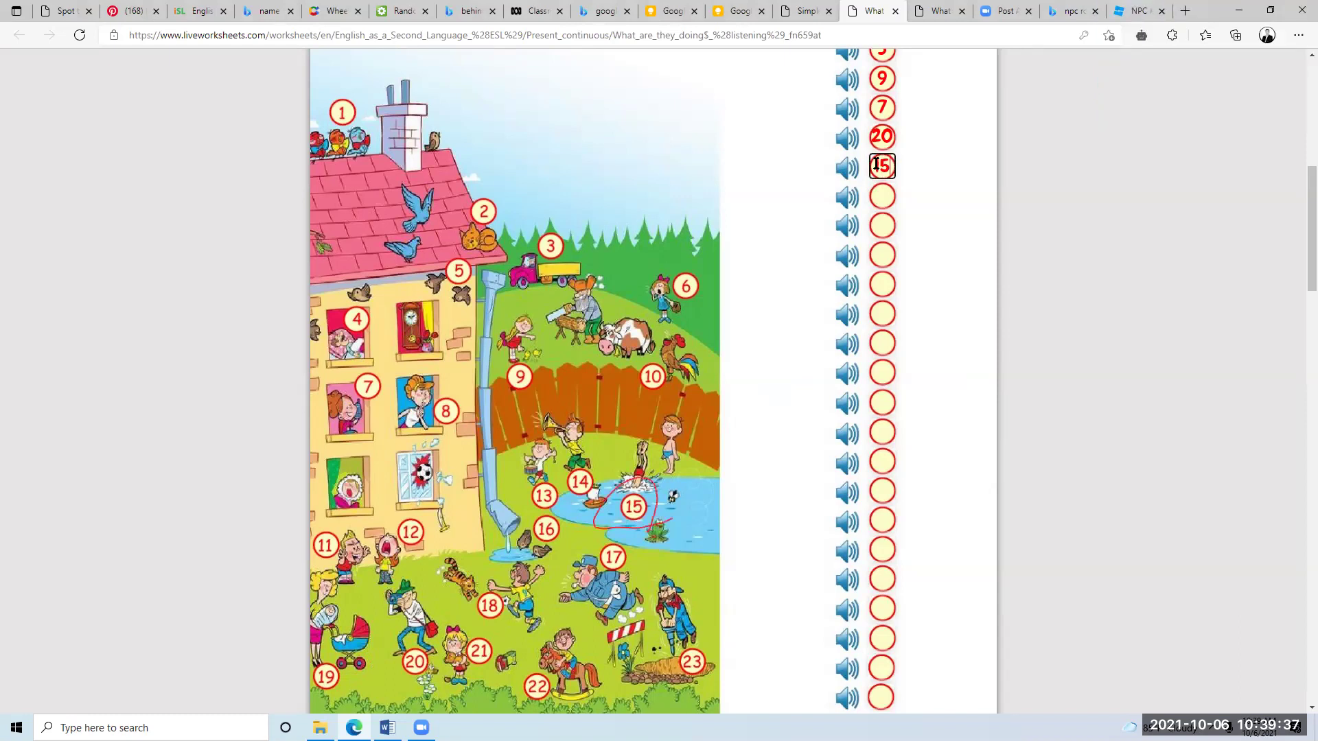
Play the sixth recording, and shuffle and spin the wheel on wheelofnames.com to pick another student
left_click(851, 200)
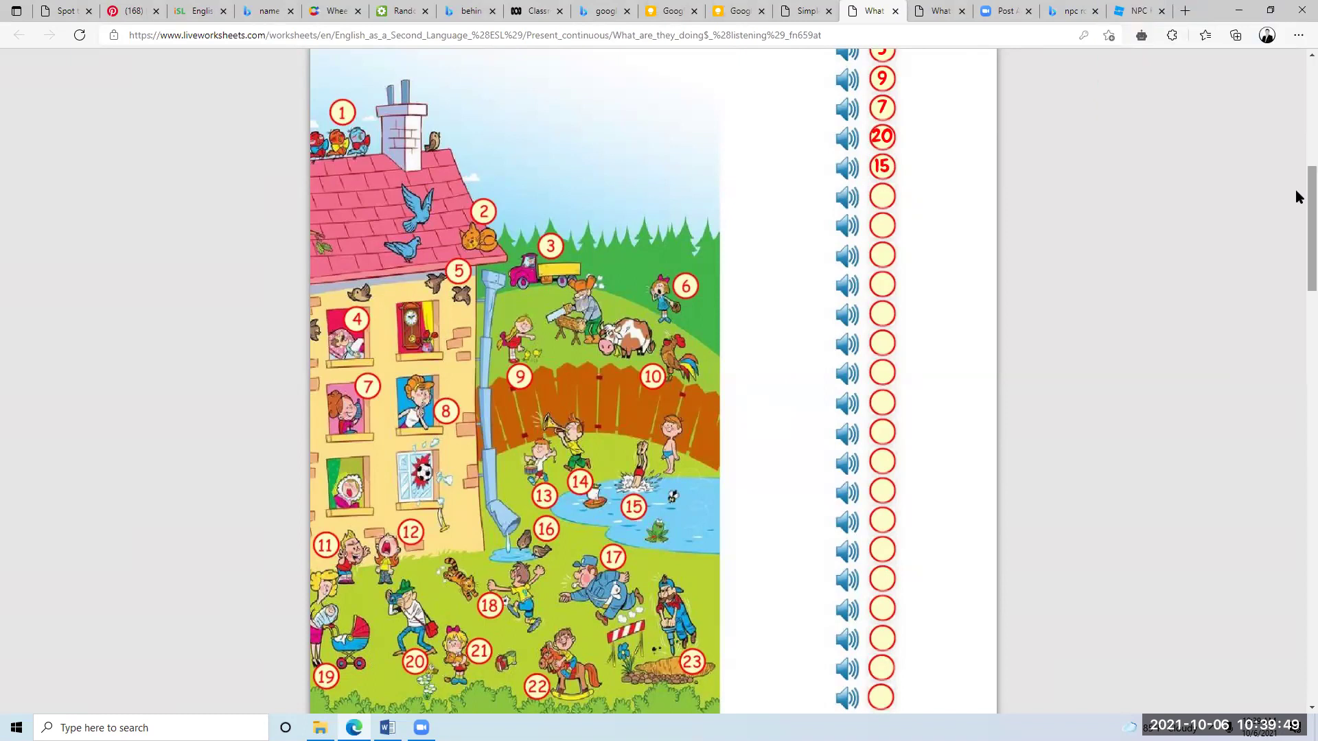
scroll(1295, 196, "down", 1)
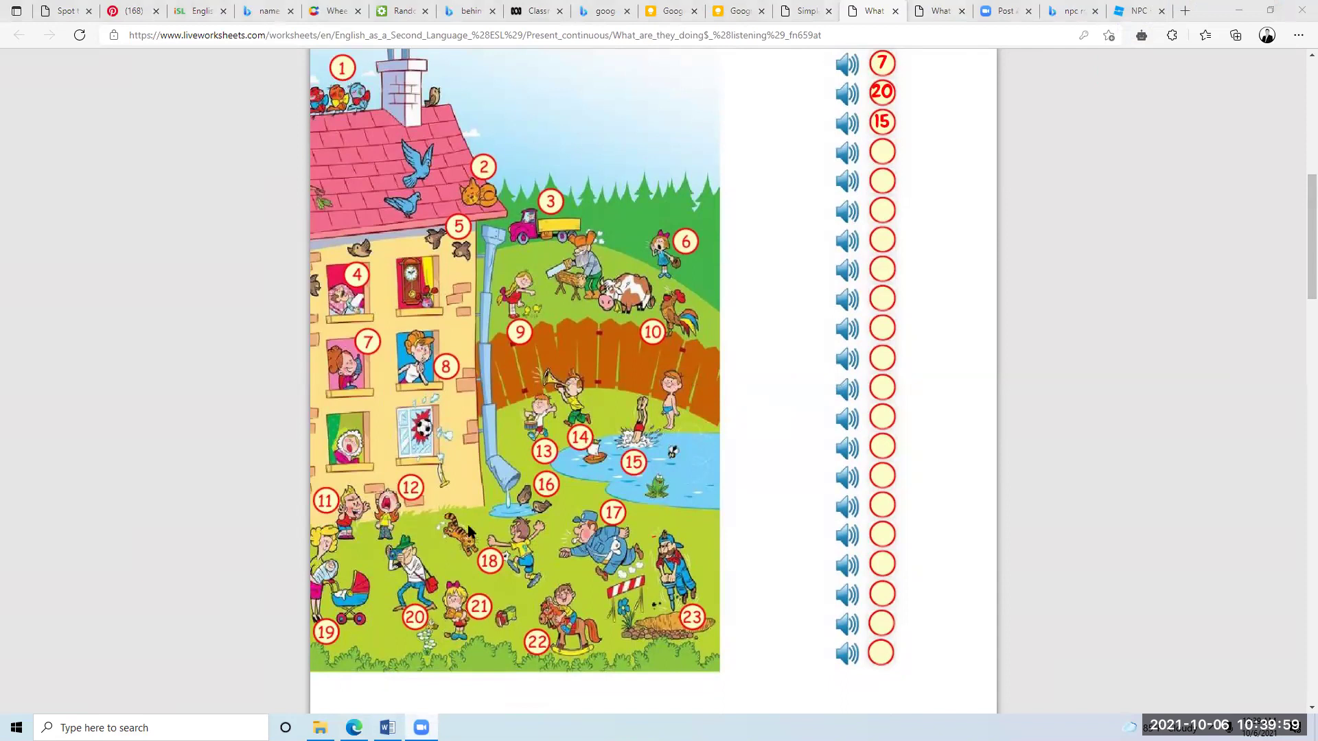
left_click(331, 11)
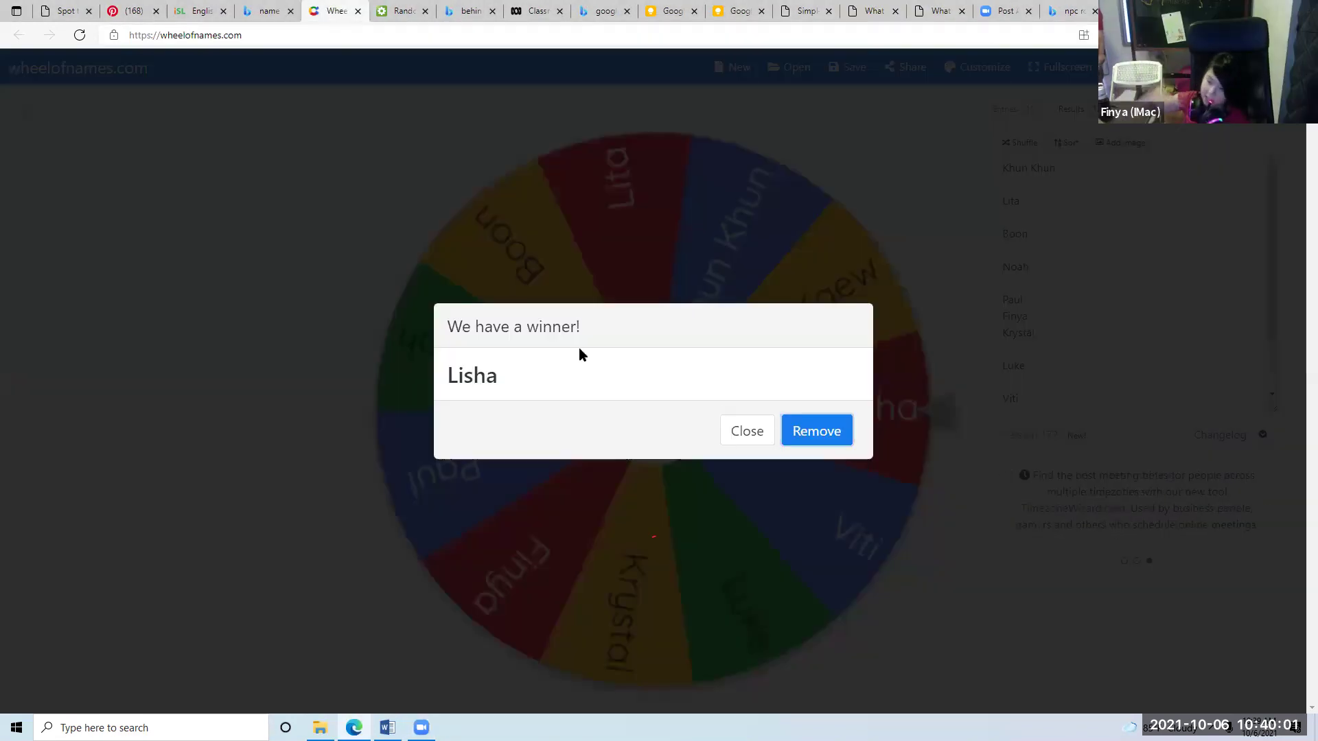
left_click(745, 433)
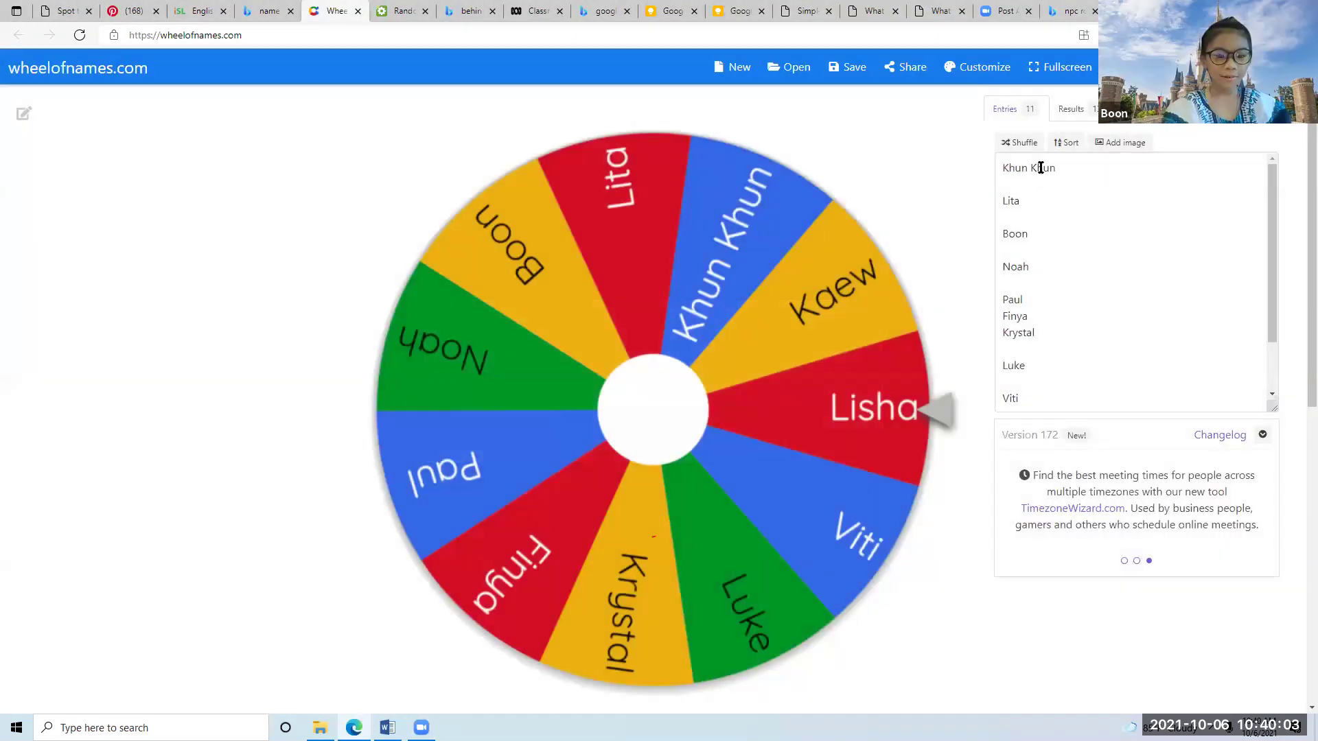
left_click(1019, 142)
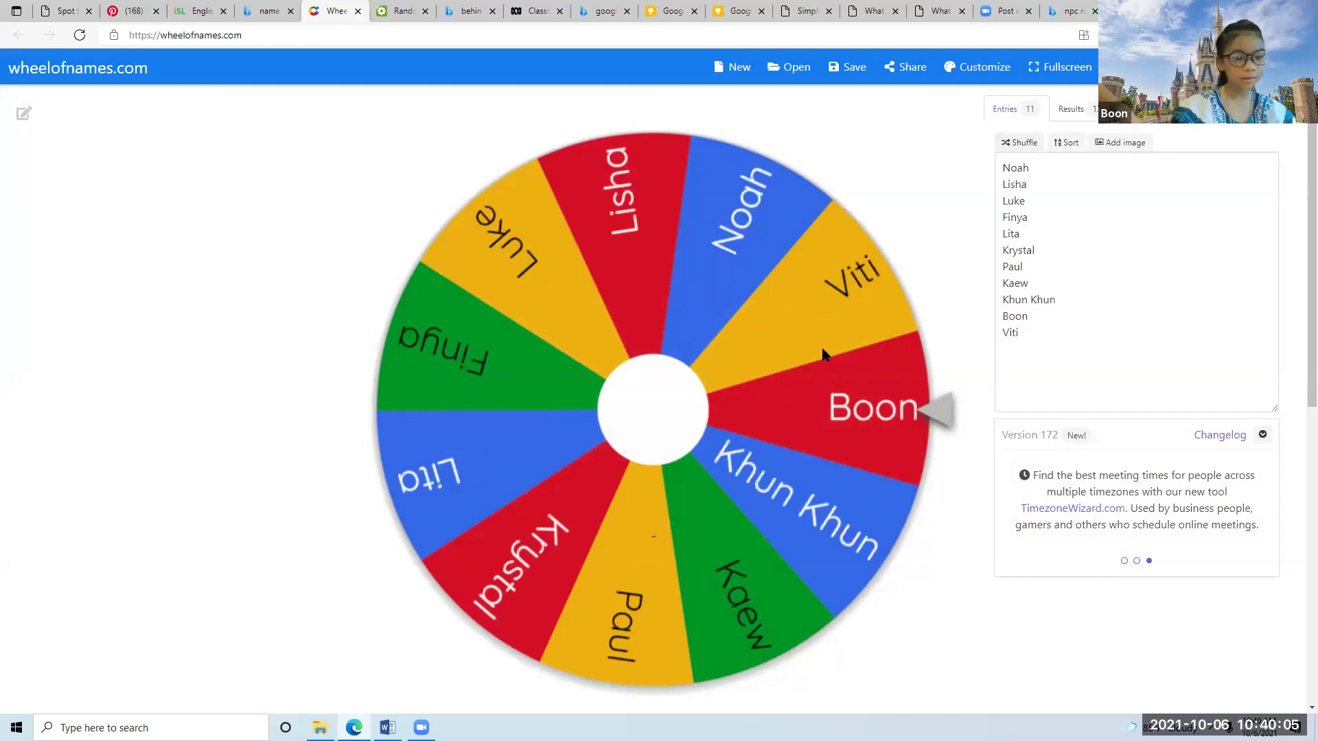
left_click(657, 415)
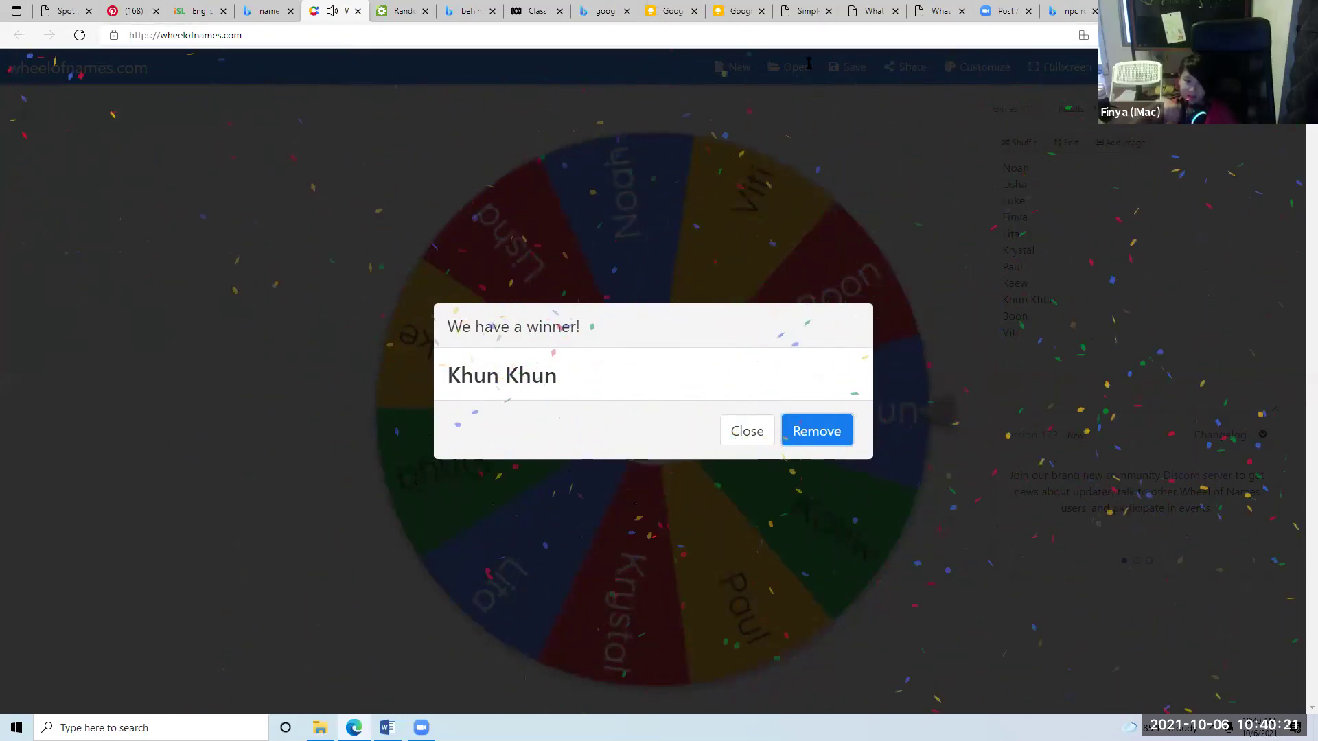
Go back to the listening worksheet and enter 1 as the answer to the sixth recording
left_click(938, 12)
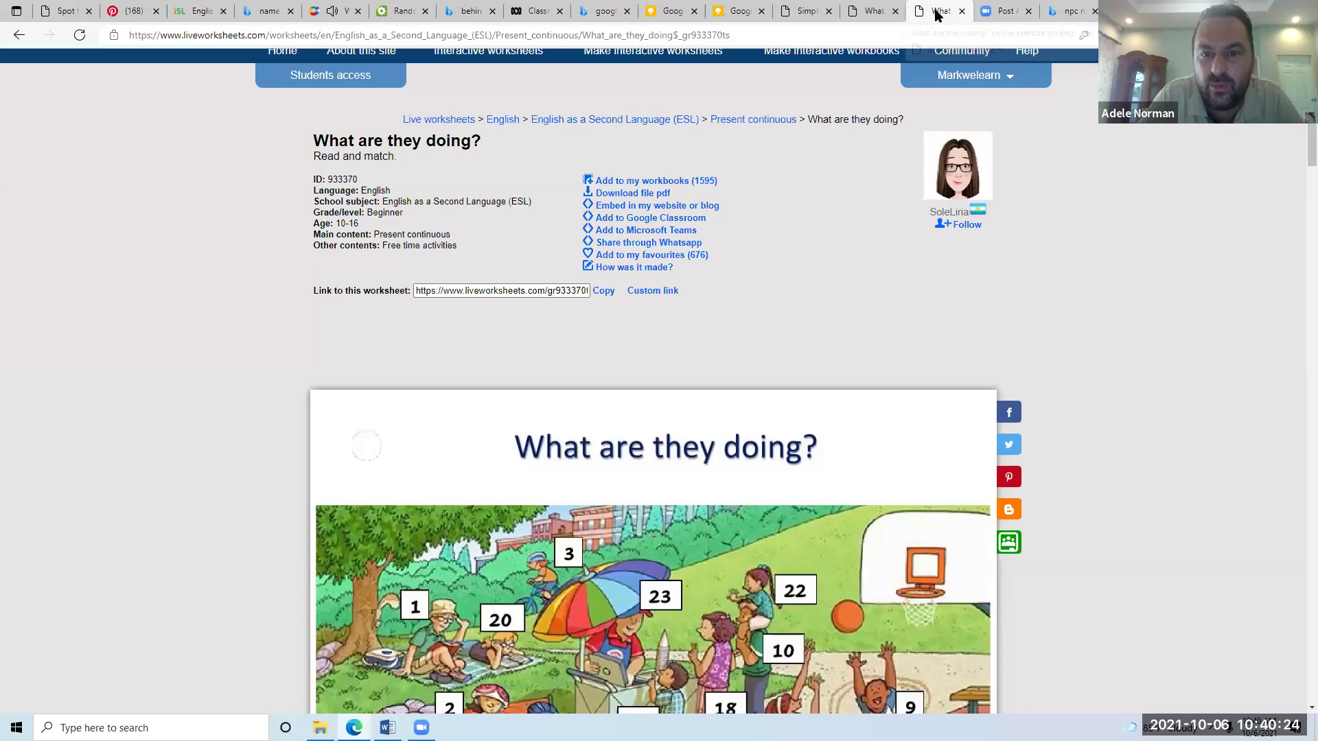
left_click(871, 15)
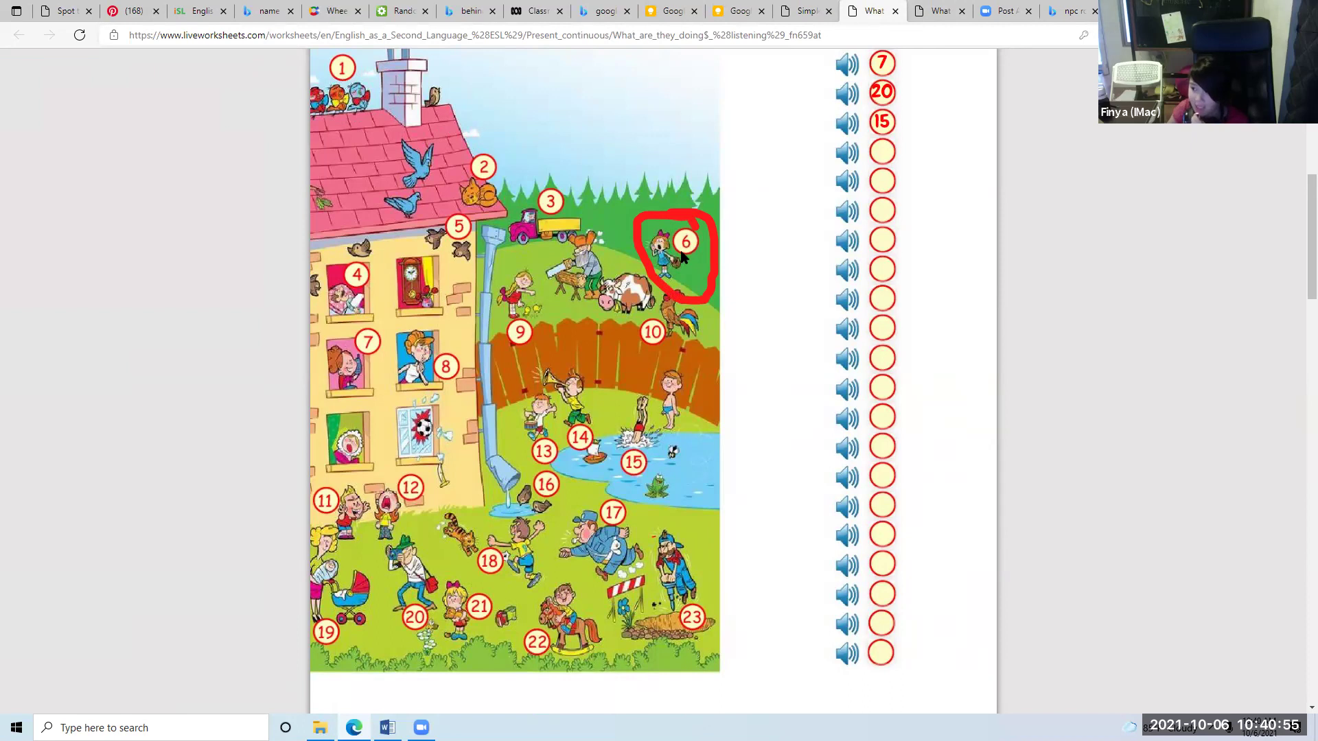
left_click(881, 149)
type("1")
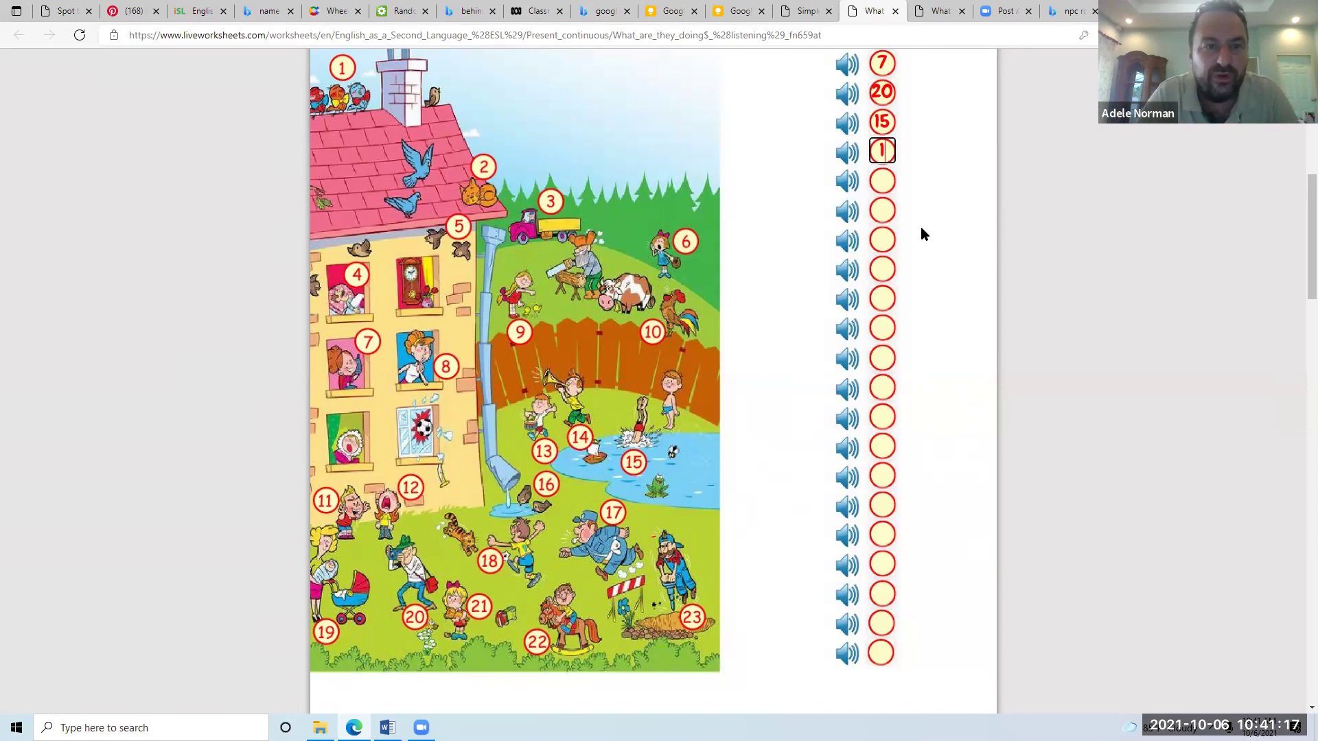
Play the seventh recording and enter 6 as its answer
left_click(850, 184)
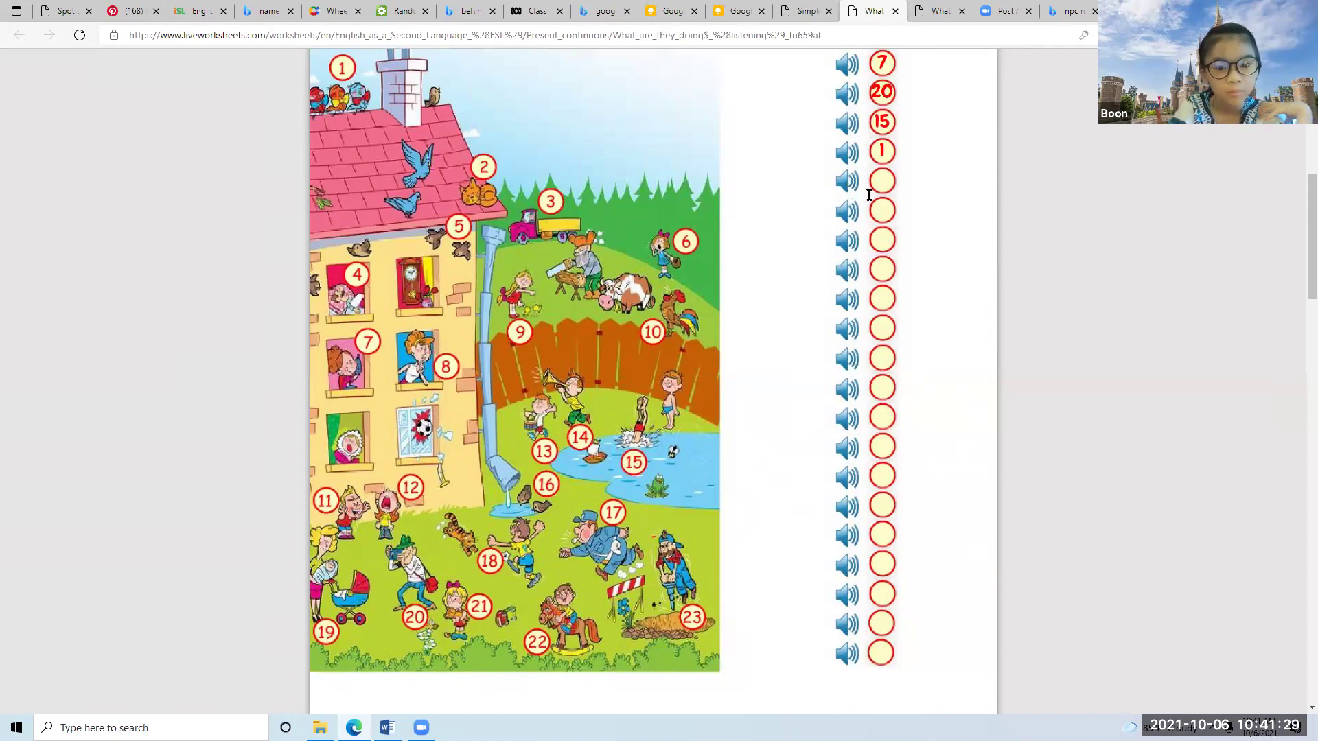
left_click(882, 179)
type("8")
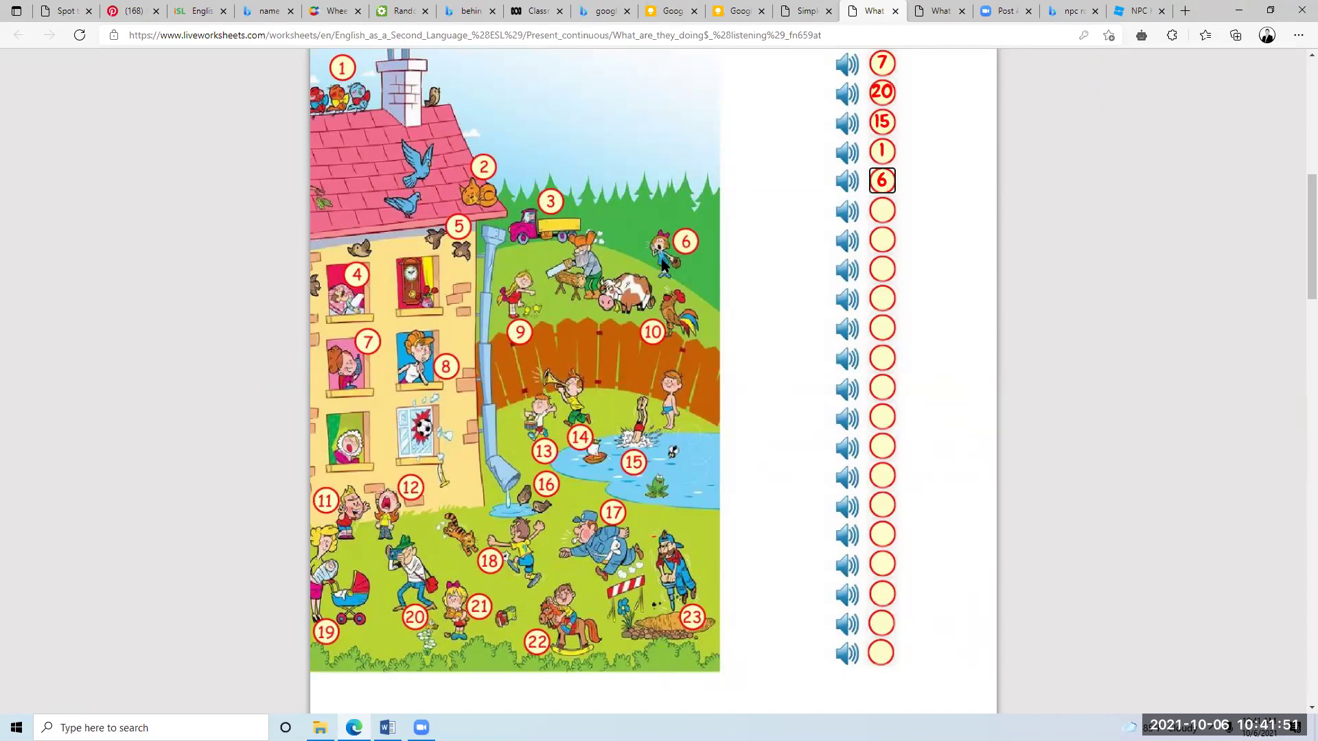
Play the eighth recording, then enter 17 as the eighth answer and 16 as the ninth
left_click(857, 221)
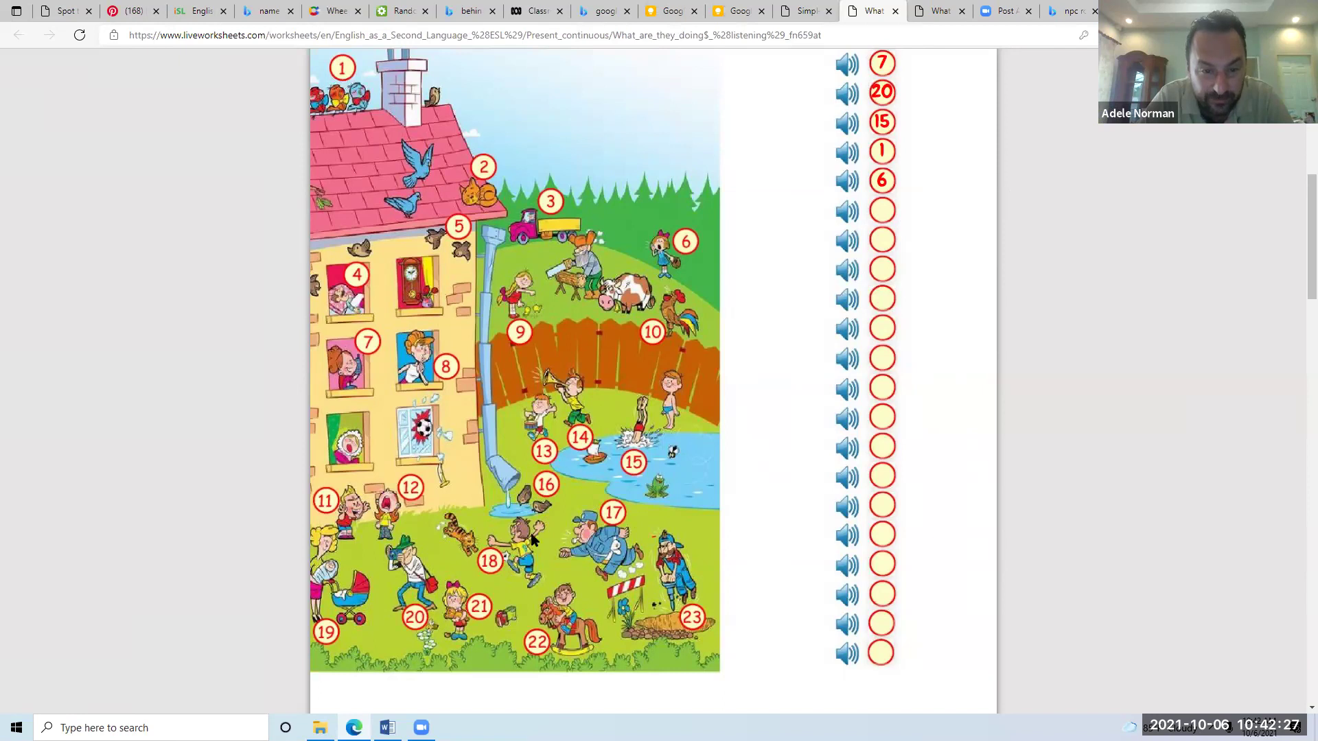
left_click(880, 211)
type("17")
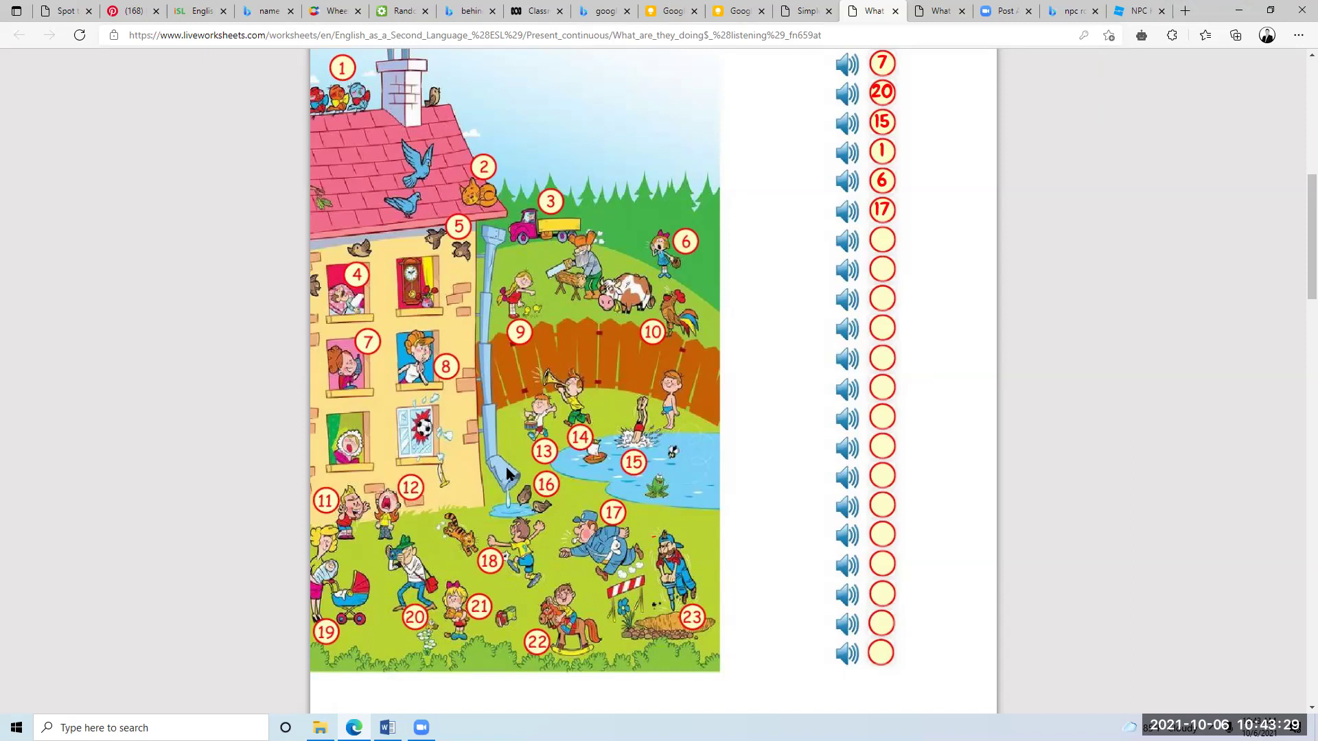
left_click(880, 239)
type("16")
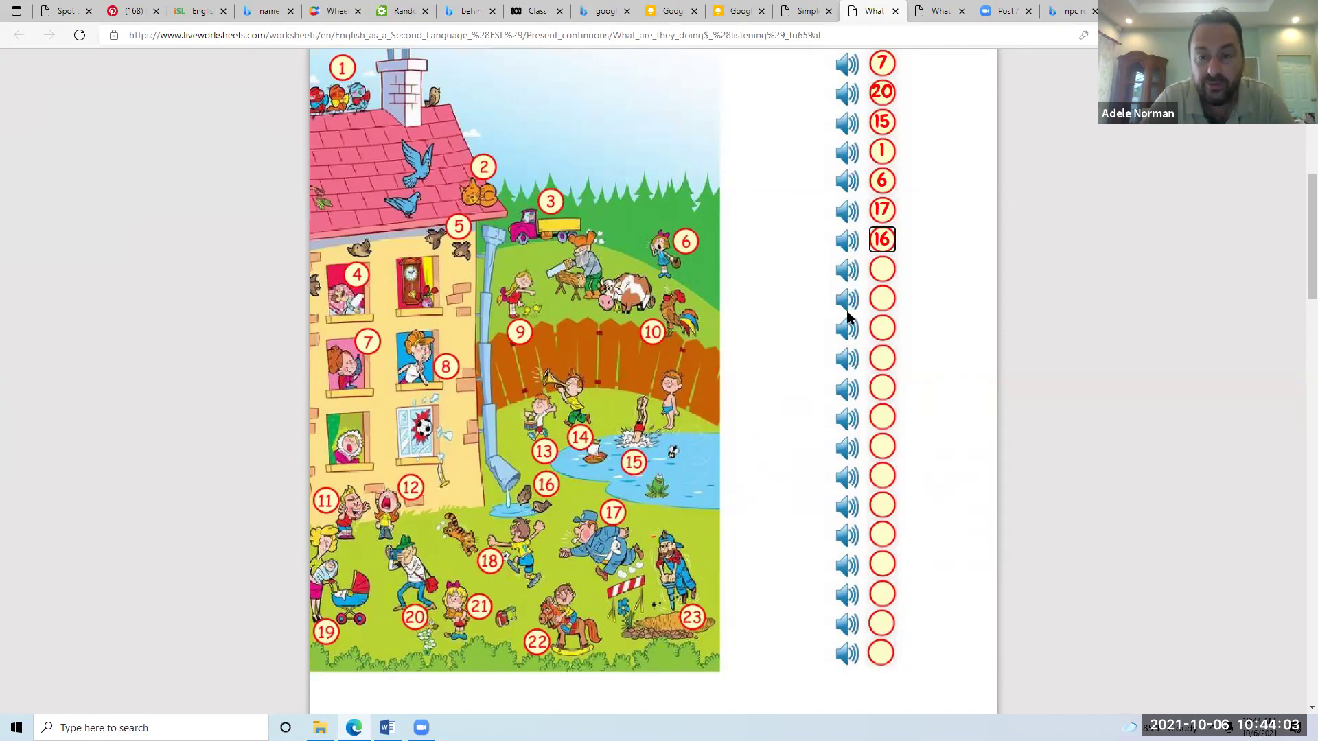
Play the tenth and eleventh recordings and enter 18 and 10 as their answers
left_click(848, 272)
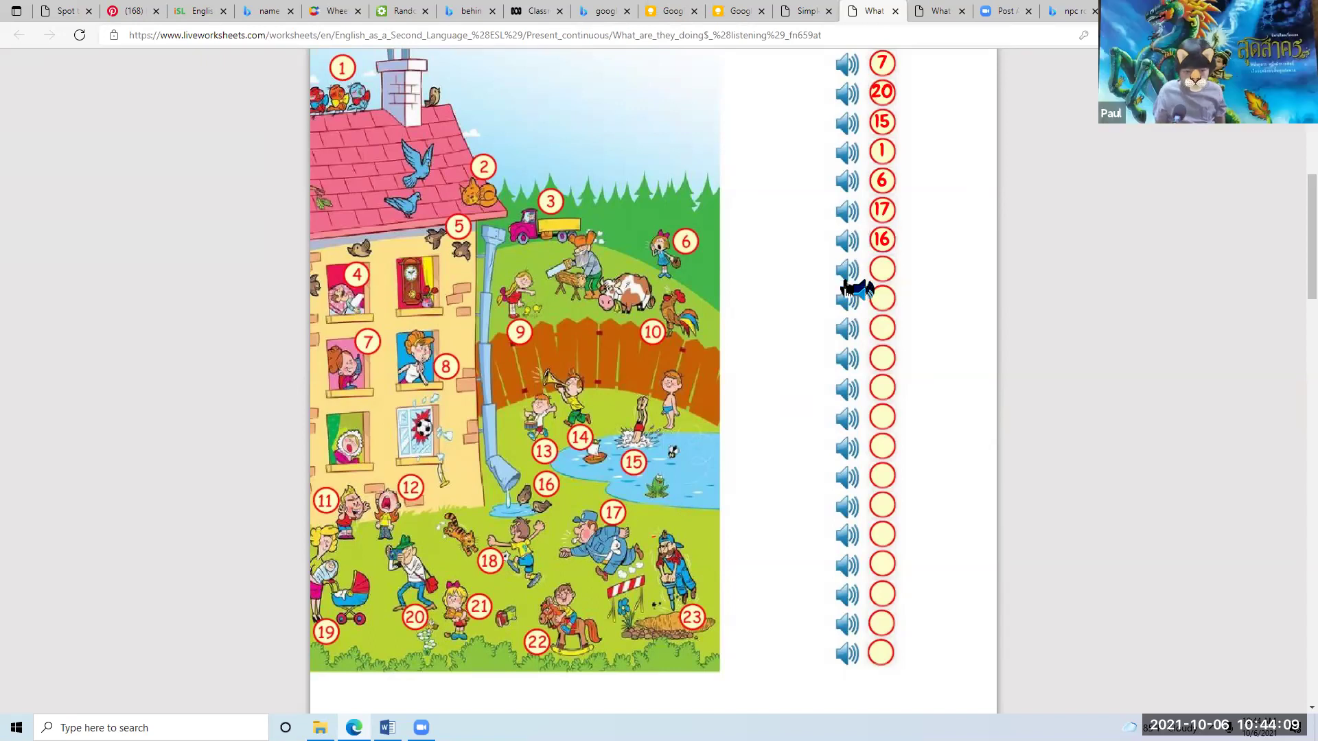
left_click(883, 269)
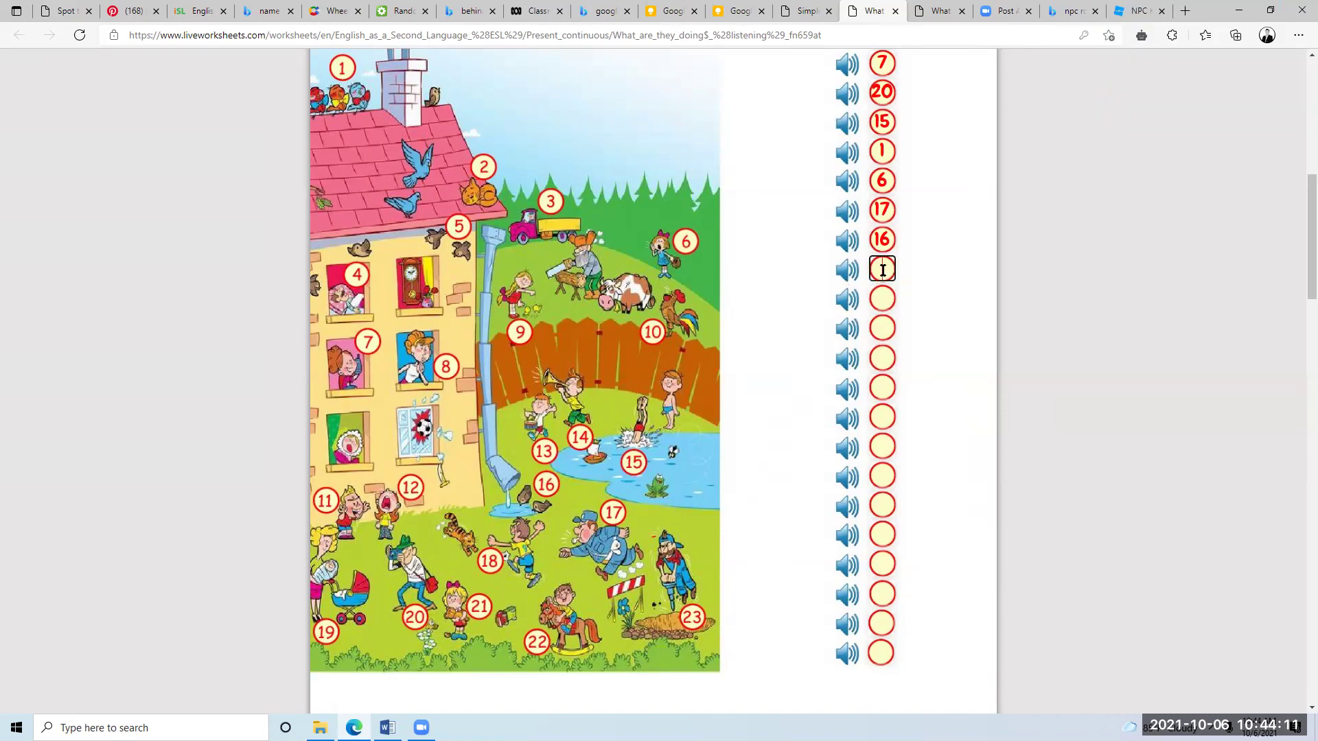
type("18")
left_click(851, 302)
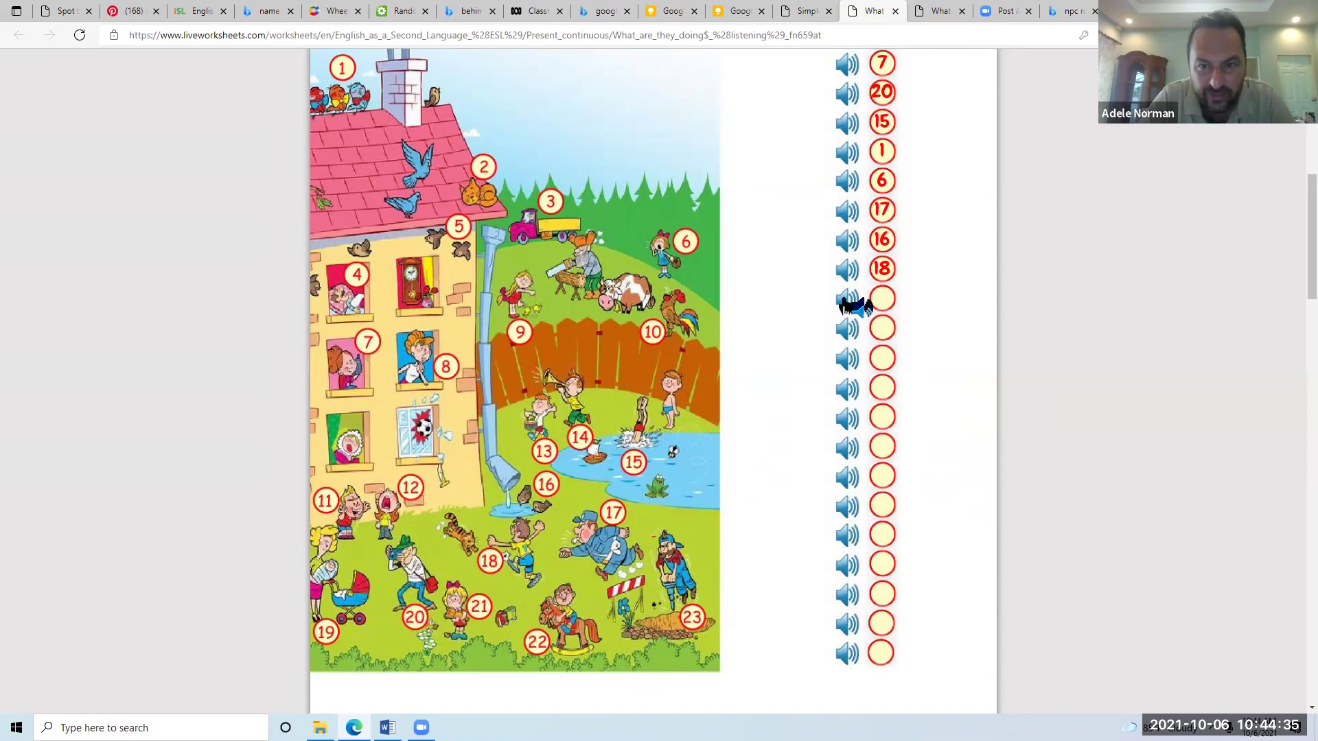
left_click(884, 298)
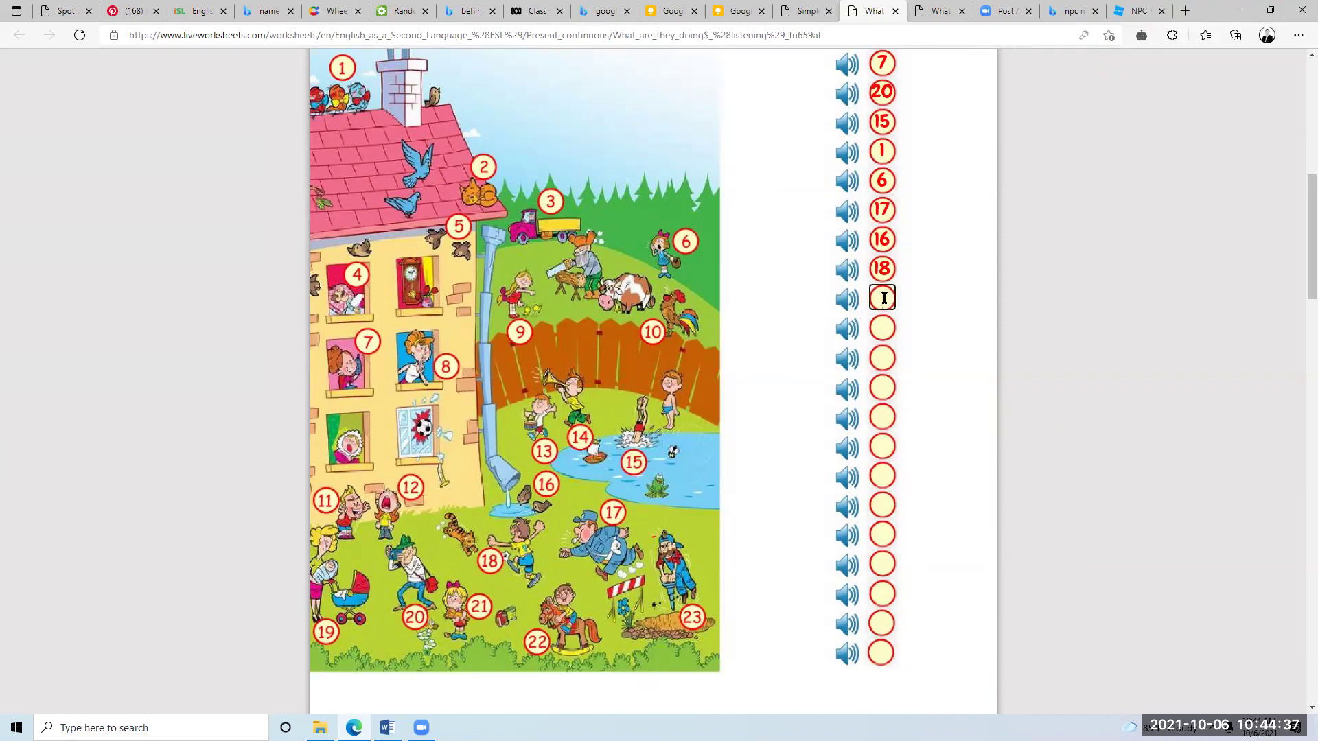
type("10")
Play the twelfth recording and enter 23 as its answer
left_click(855, 331)
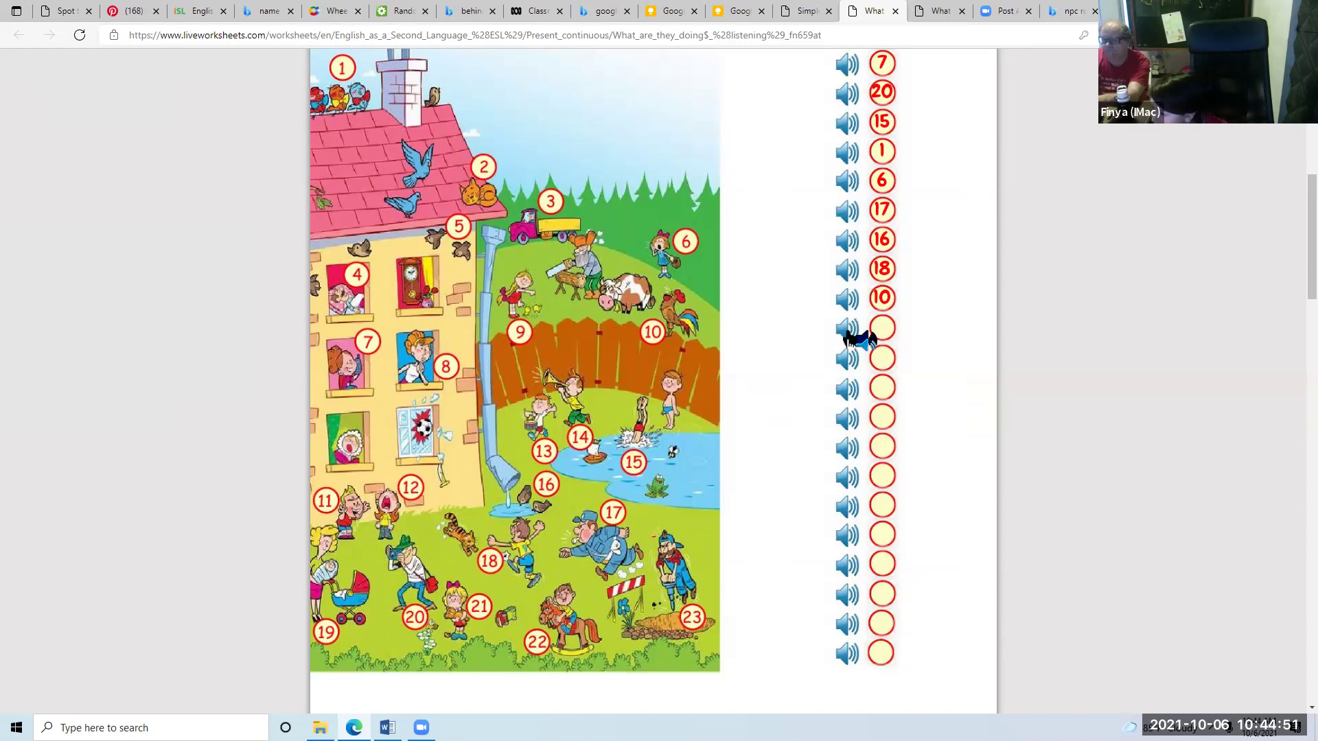
left_click(882, 327)
type("23")
left_click_drag(849, 332, 850, 337)
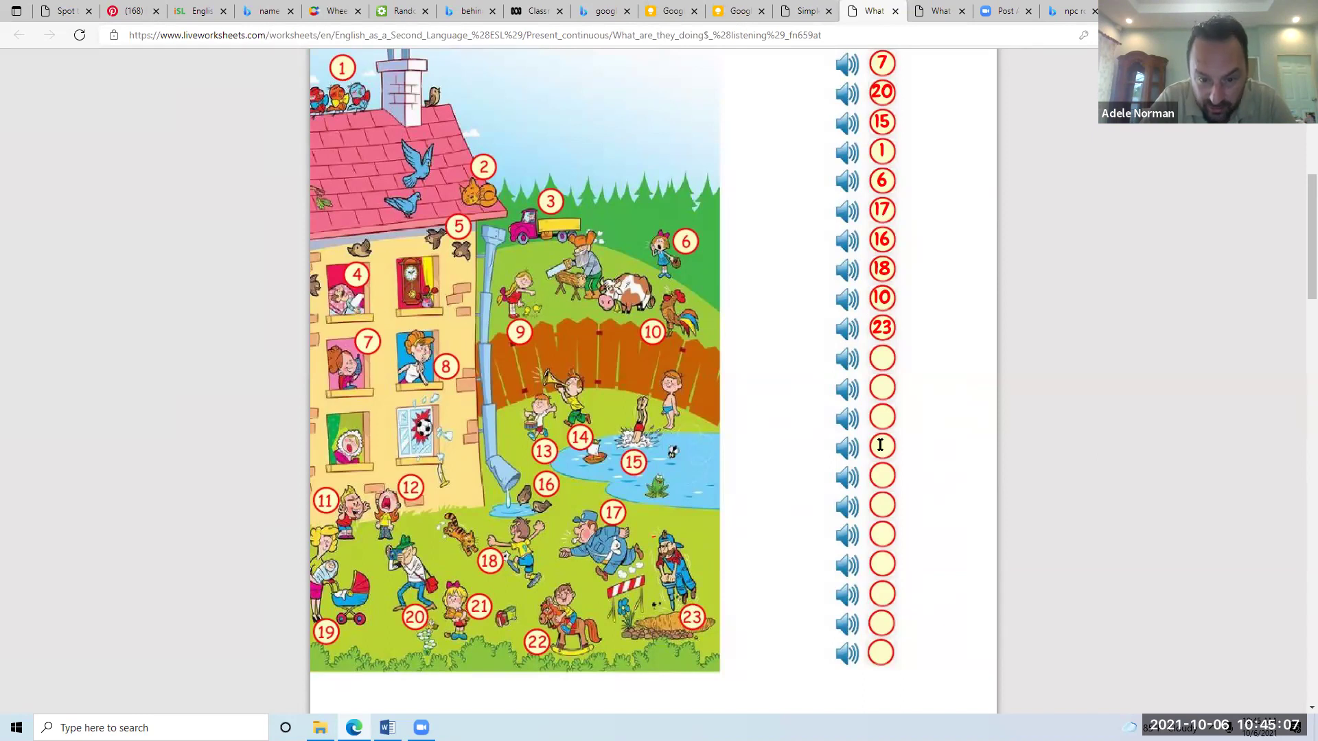
Play the thirteenth and fourteenth recordings and enter 4 and 21 as their answers
left_click(849, 359)
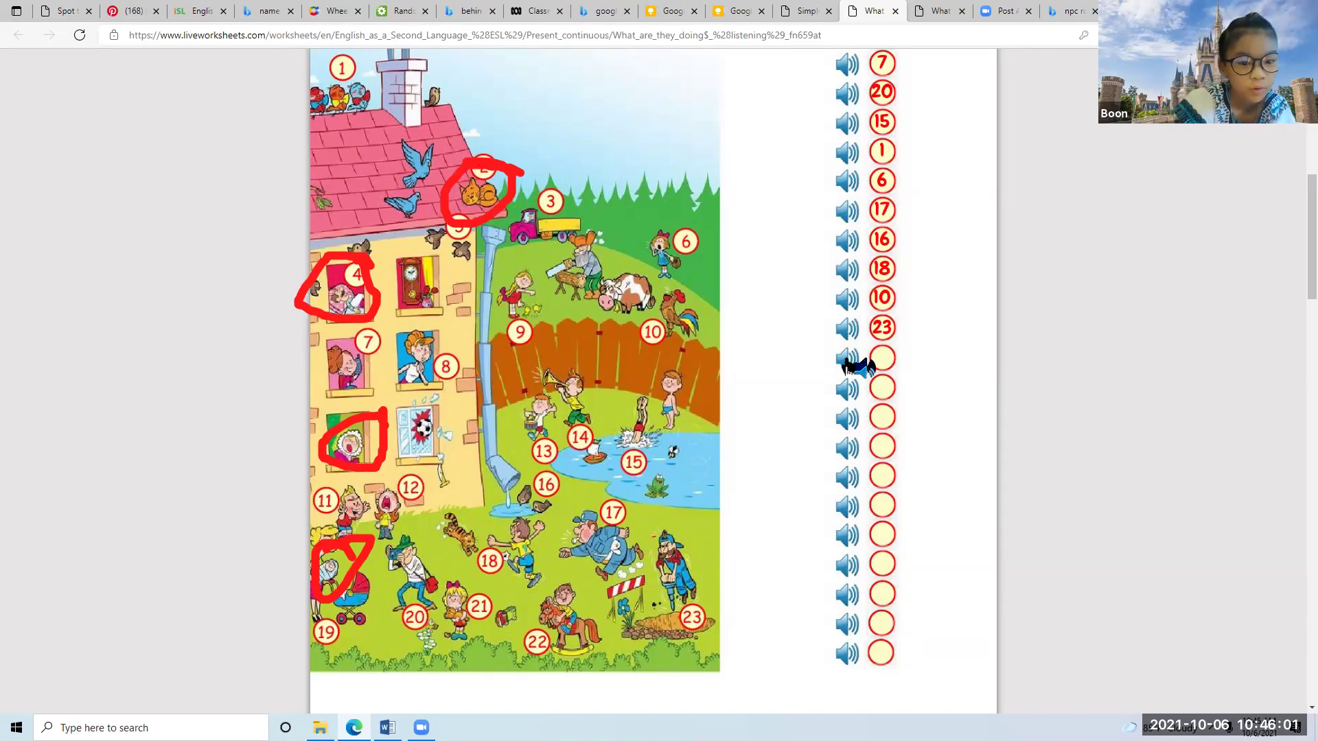
left_click(881, 360)
type("4")
left_click(854, 394)
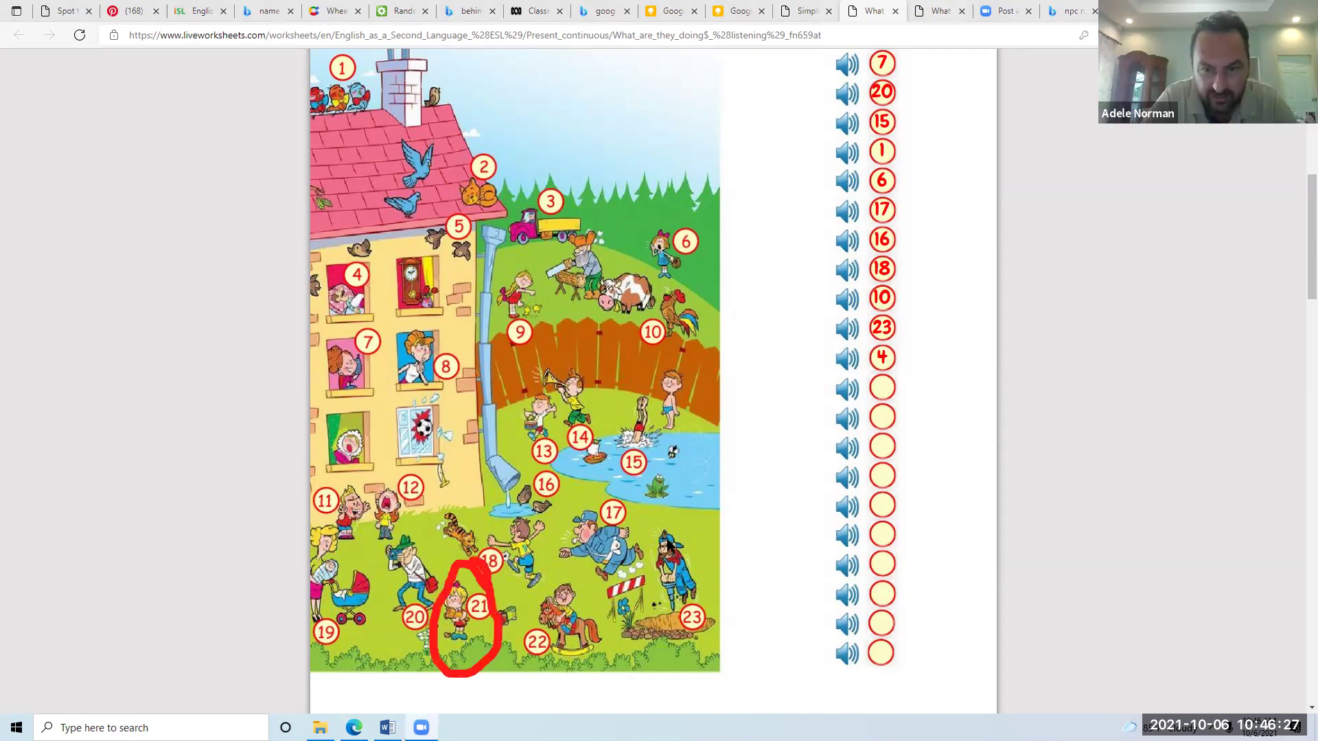
left_click(881, 386)
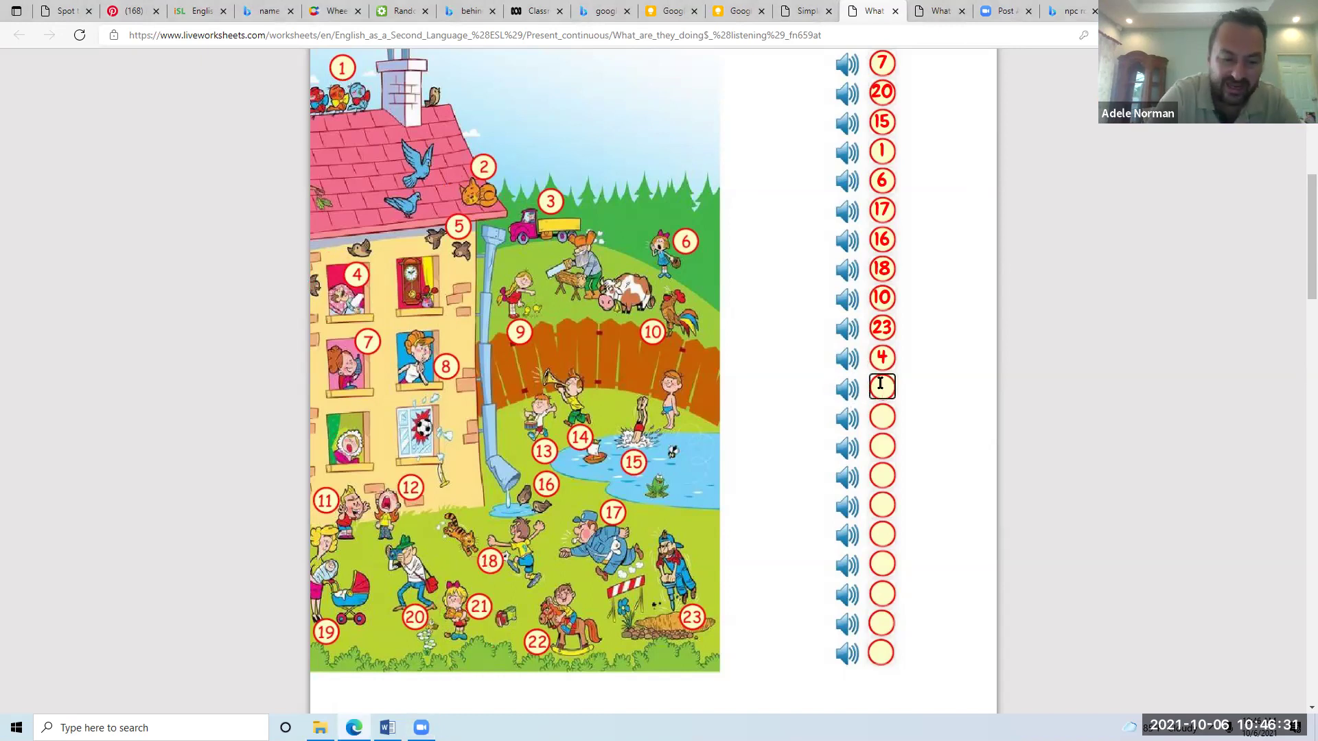
Play the fifteenth recording, and in the Word document complete the "Mocking – Teasing" line with "He was mocking the girl."
left_click(848, 418)
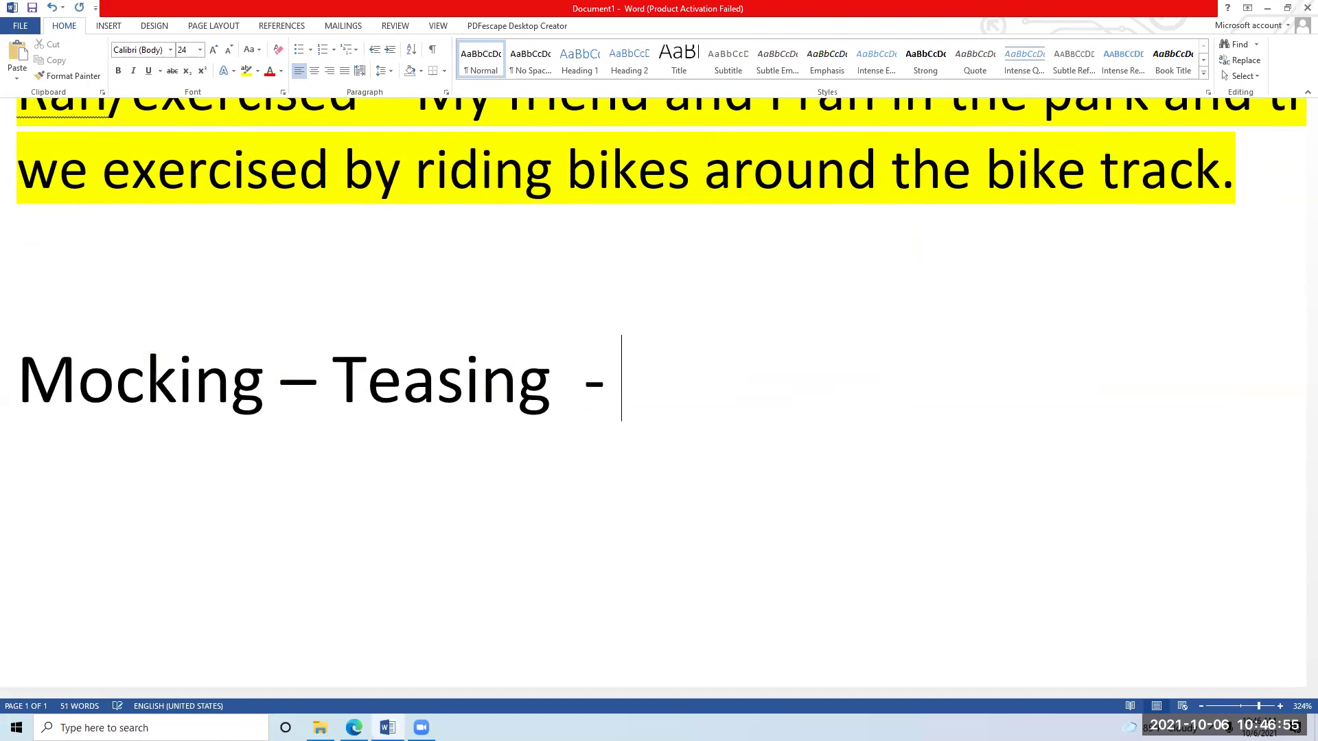
type("He was ")
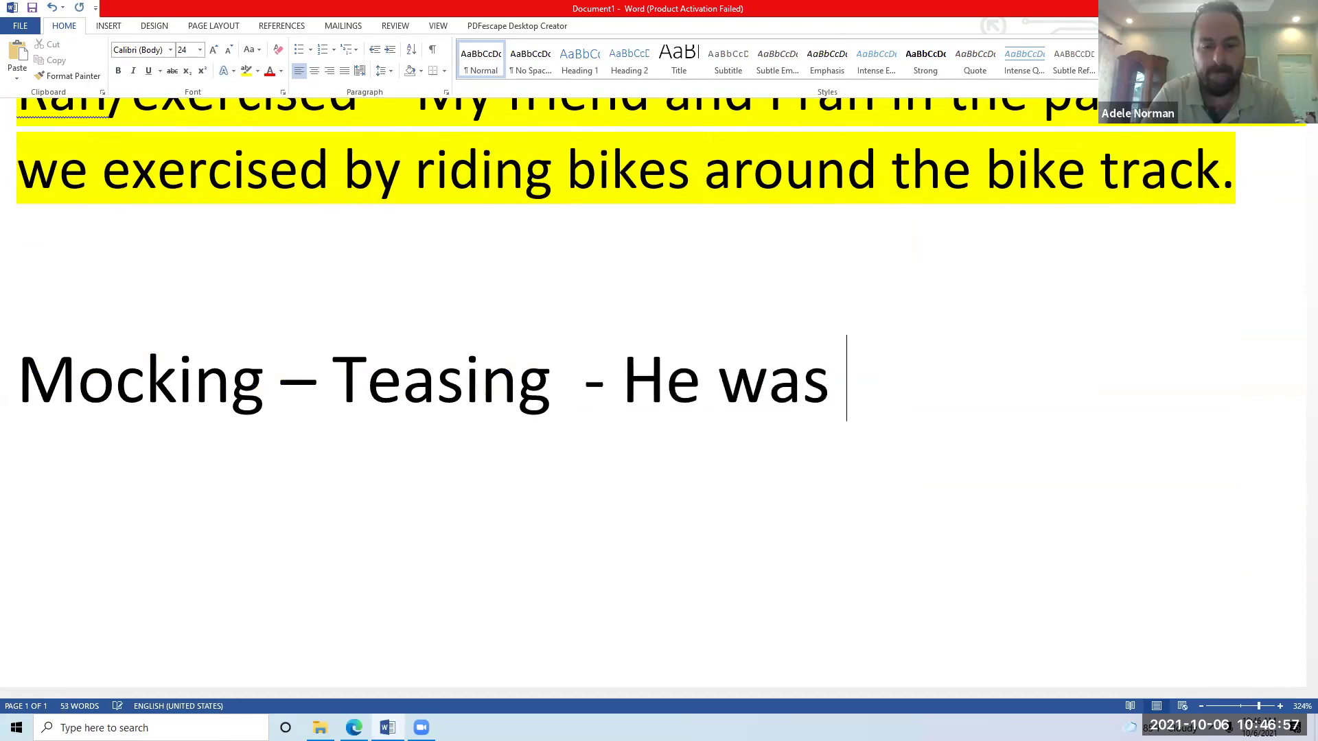
type("mocing")
key("BackSpace")
key("BackSpace")
key("BackSpace")
key("BackSpace")
type("kig ")
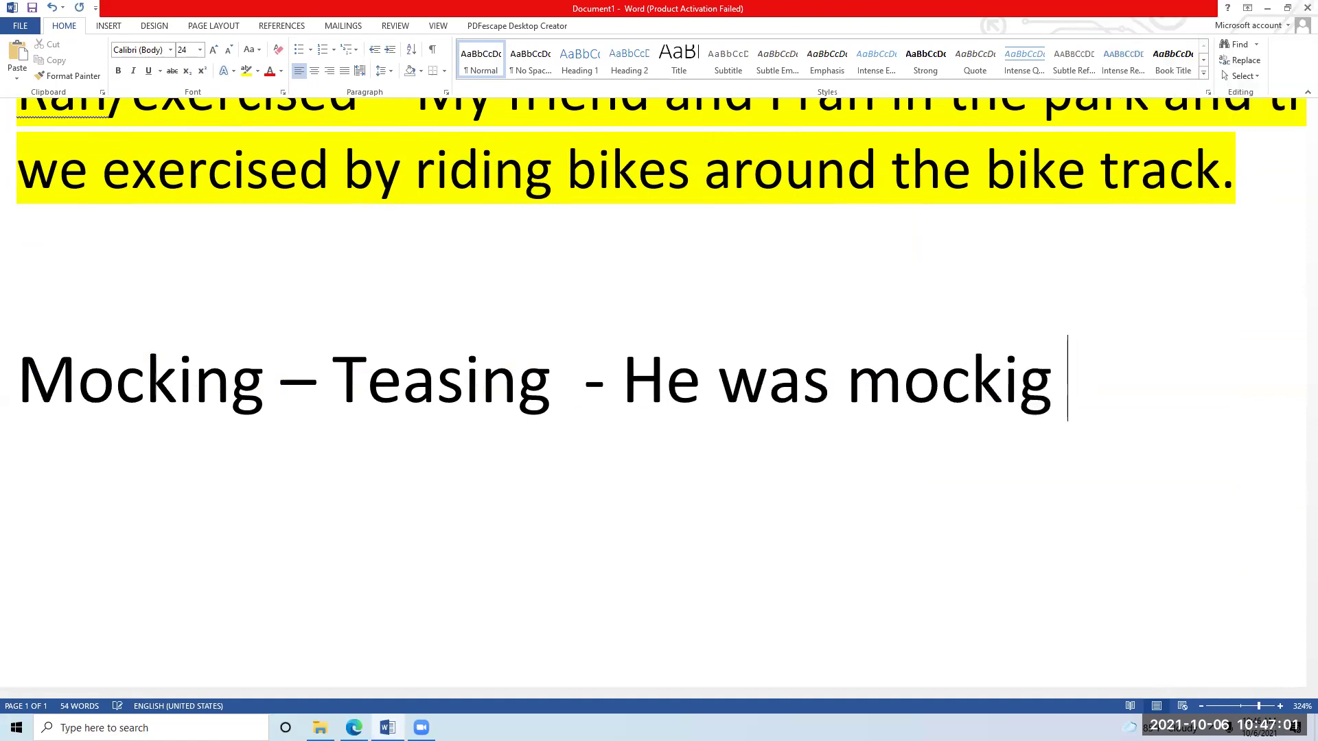
type("th")
key("BackSpace")
key("BackSpace")
key("BackSpace")
key("BackSpace")
type("ng he")
key("BackSpace")
key("BackSpace")
key("BackSpace")
type("the girl.")
key("Left")
key("Left")
key("Left")
key("Left")
key("Left")
key("Left")
key("Left")
key("Left")
key("Left")
key("Left")
key("Left")
key("Left")
key("Left")
key("Left")
key("Left")
key("Left")
key("Left")
key("Left")
key("Left")
key("Left")
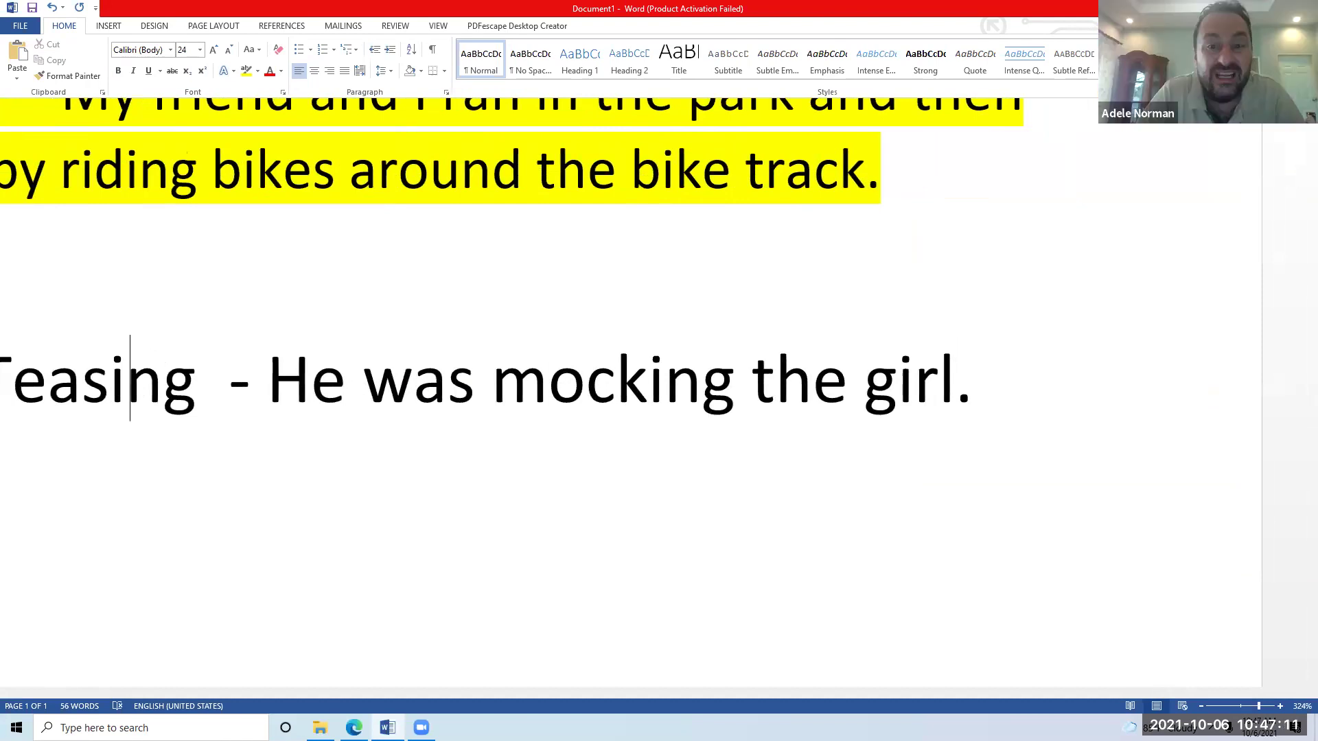
key("Left")
key("Left")
key("Left")
key("Left")
key("Left")
key("Left")
key("Left")
key("Left")
key("Left")
key("Left")
key("Left")
left_click(1100, 169)
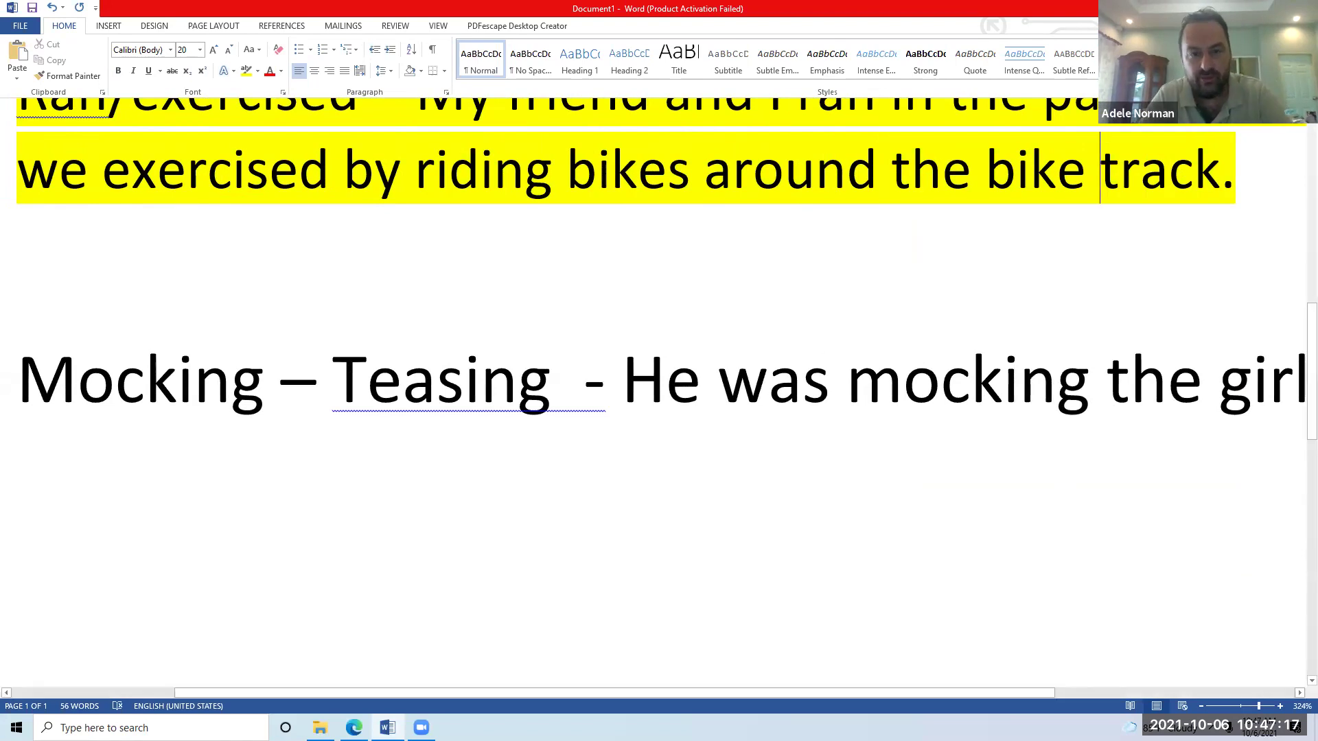
Go back to the listening worksheet, enter 11 for the fifteenth recording, and play the sixteenth and answer it with 13
key("alt+Tab")
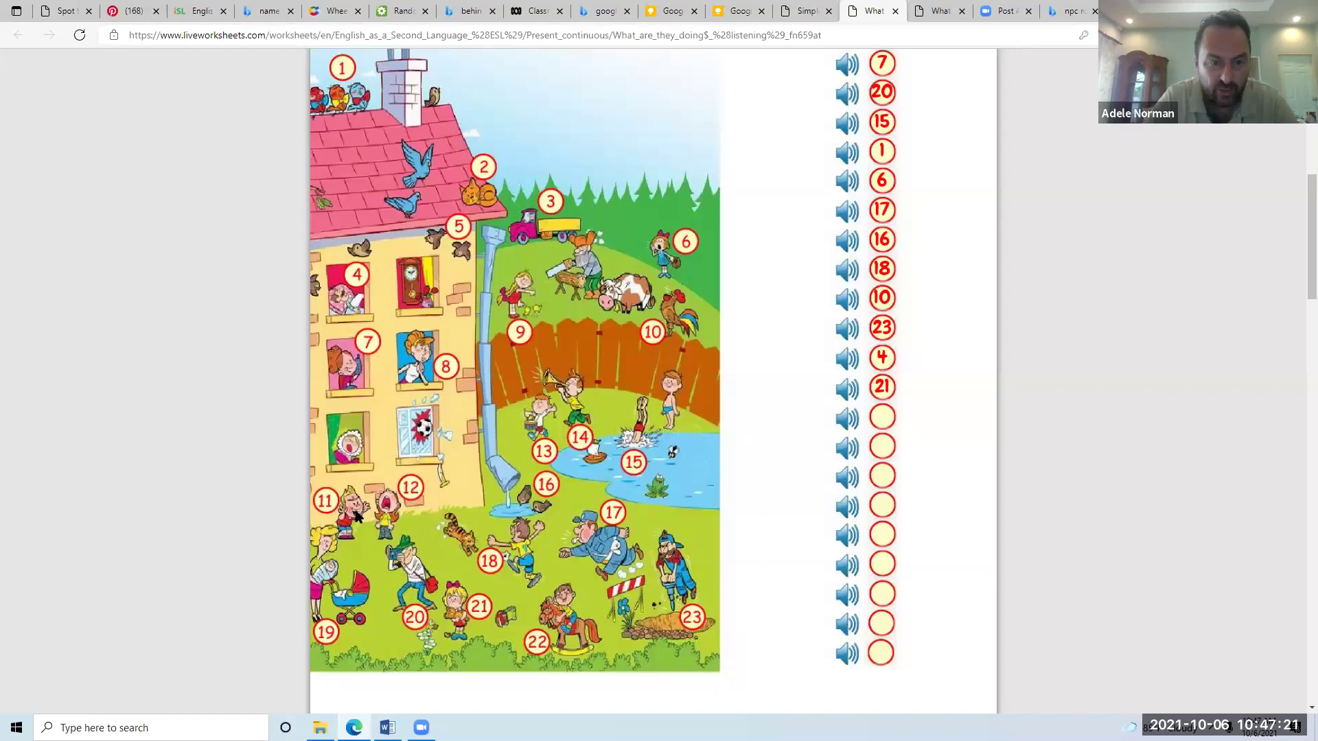
left_click(887, 413)
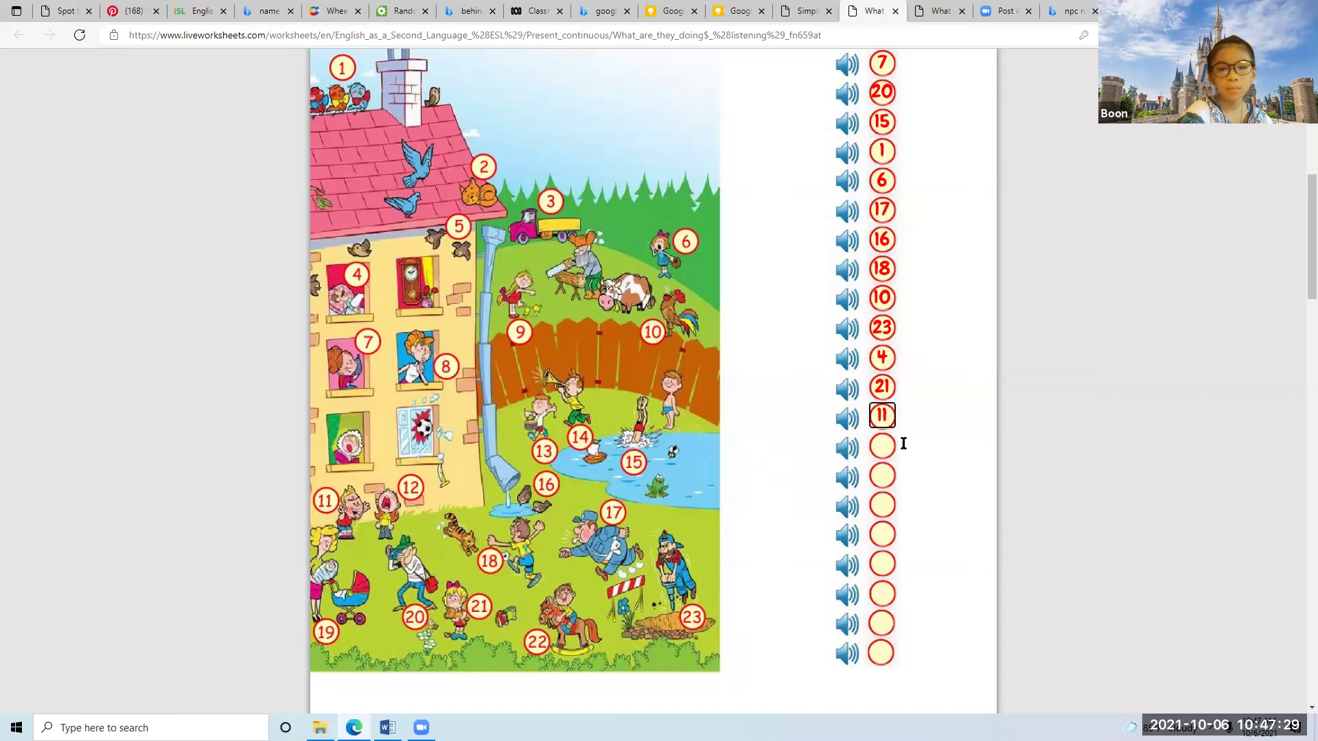
left_click(853, 450)
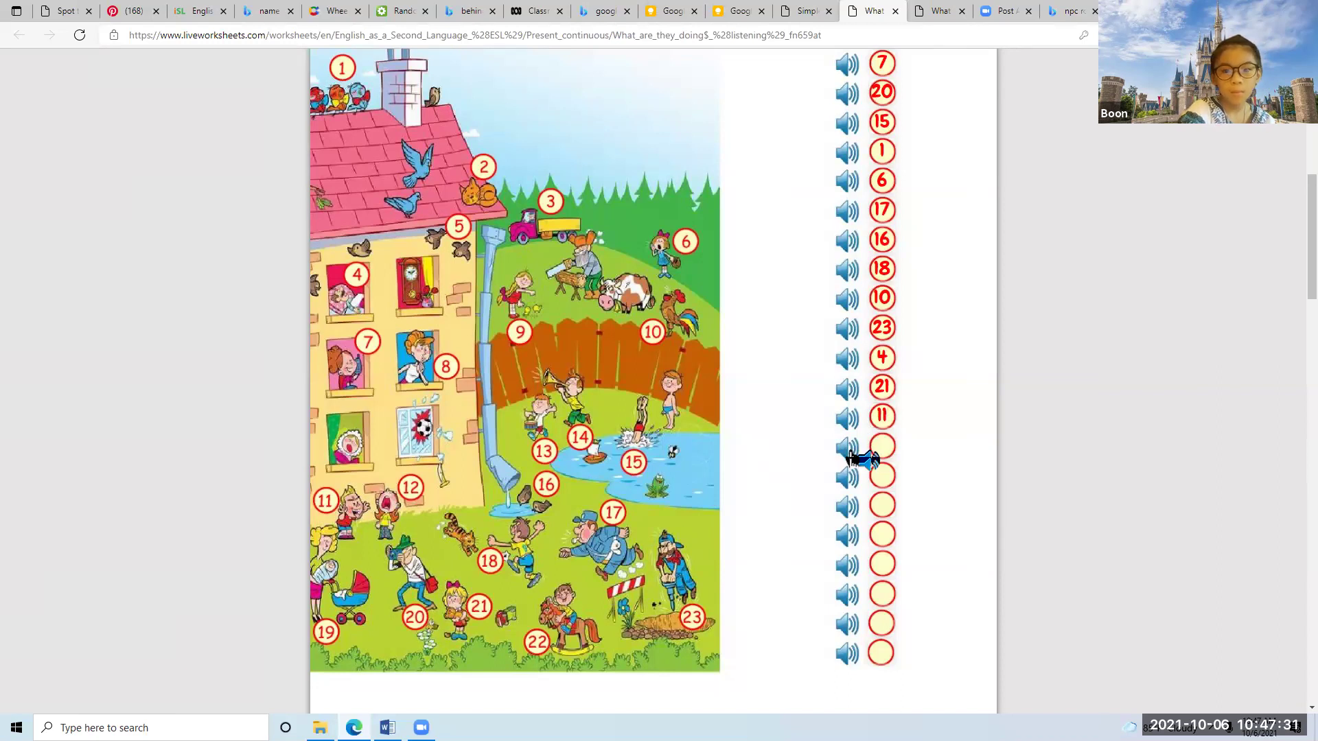
left_click(851, 454)
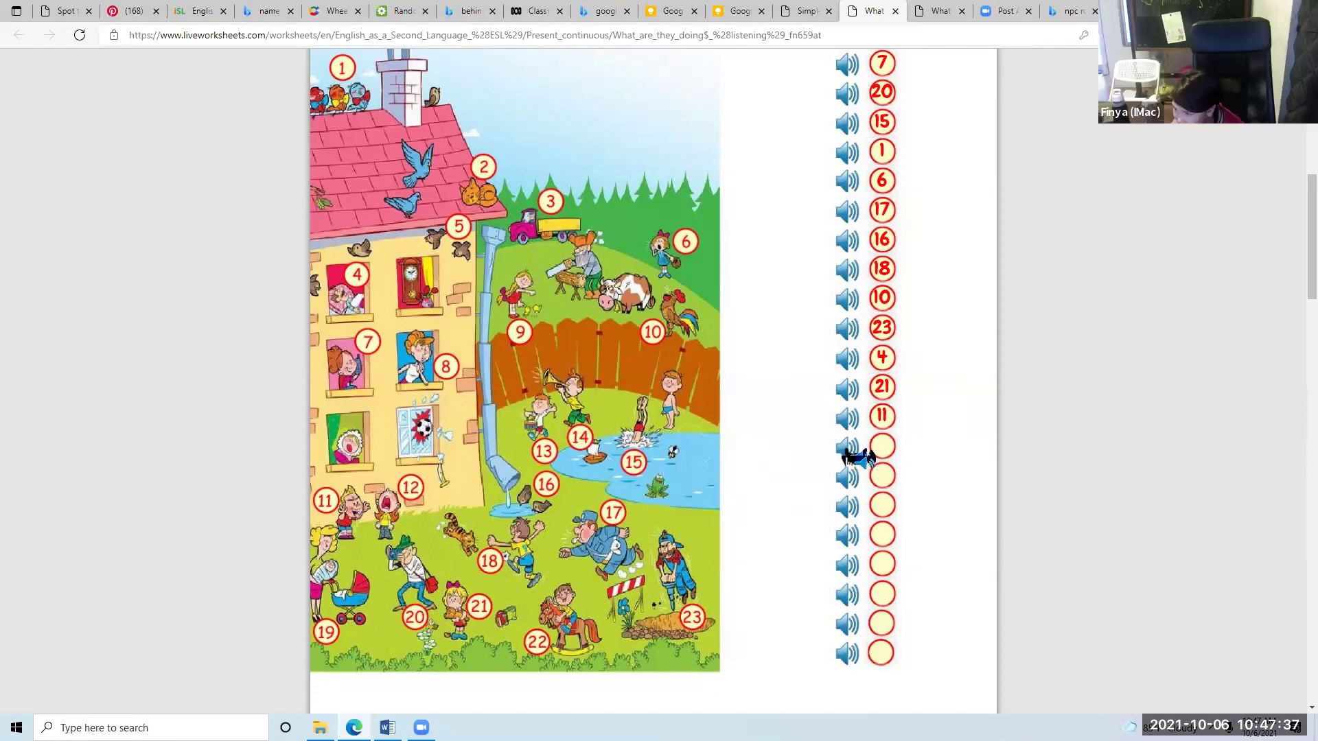
left_click(882, 444)
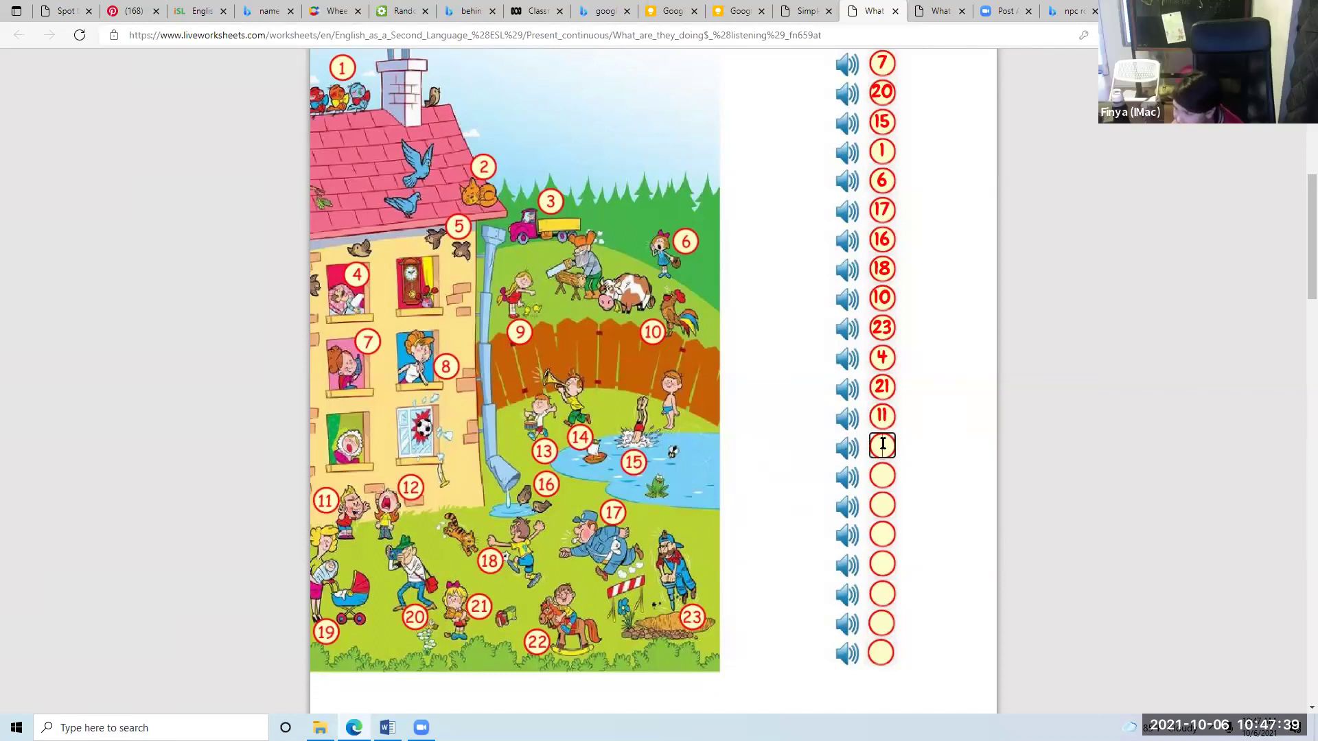
type("13")
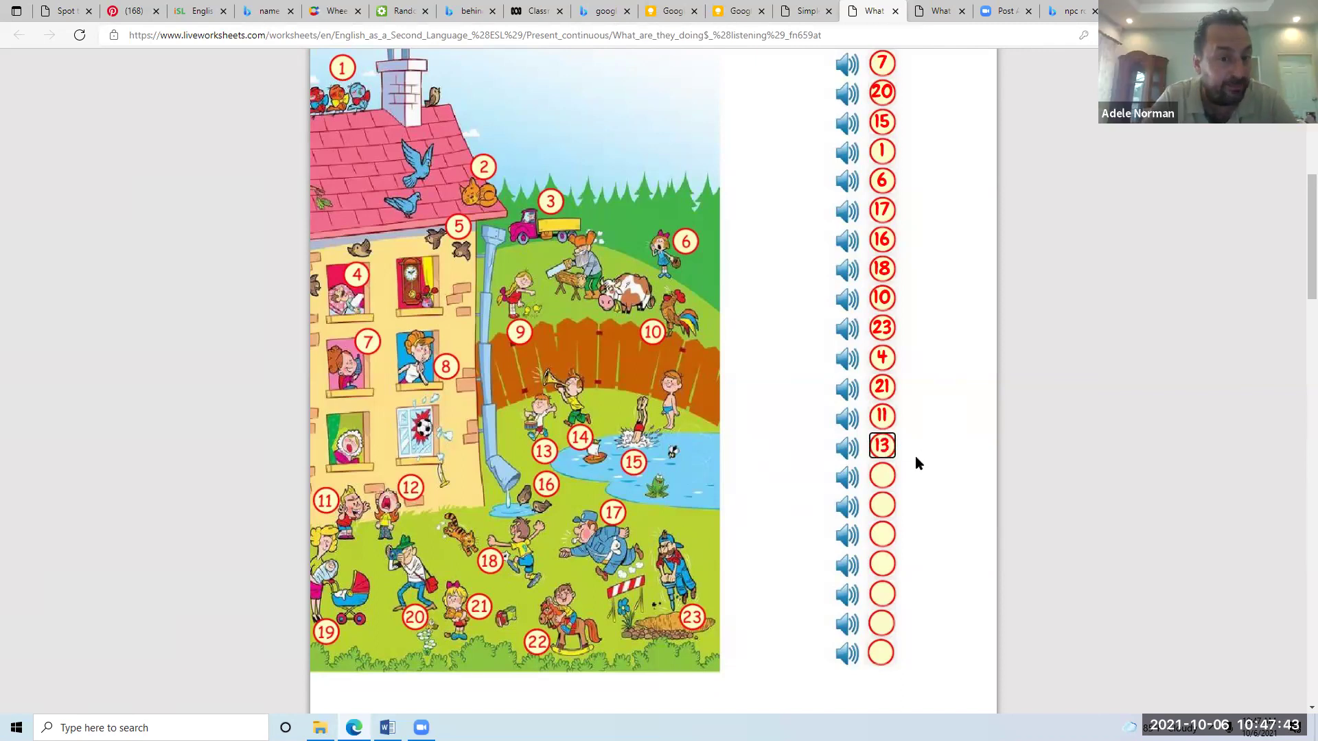
Play the seventeenth recording and enter 22 as its answer
left_click(850, 480)
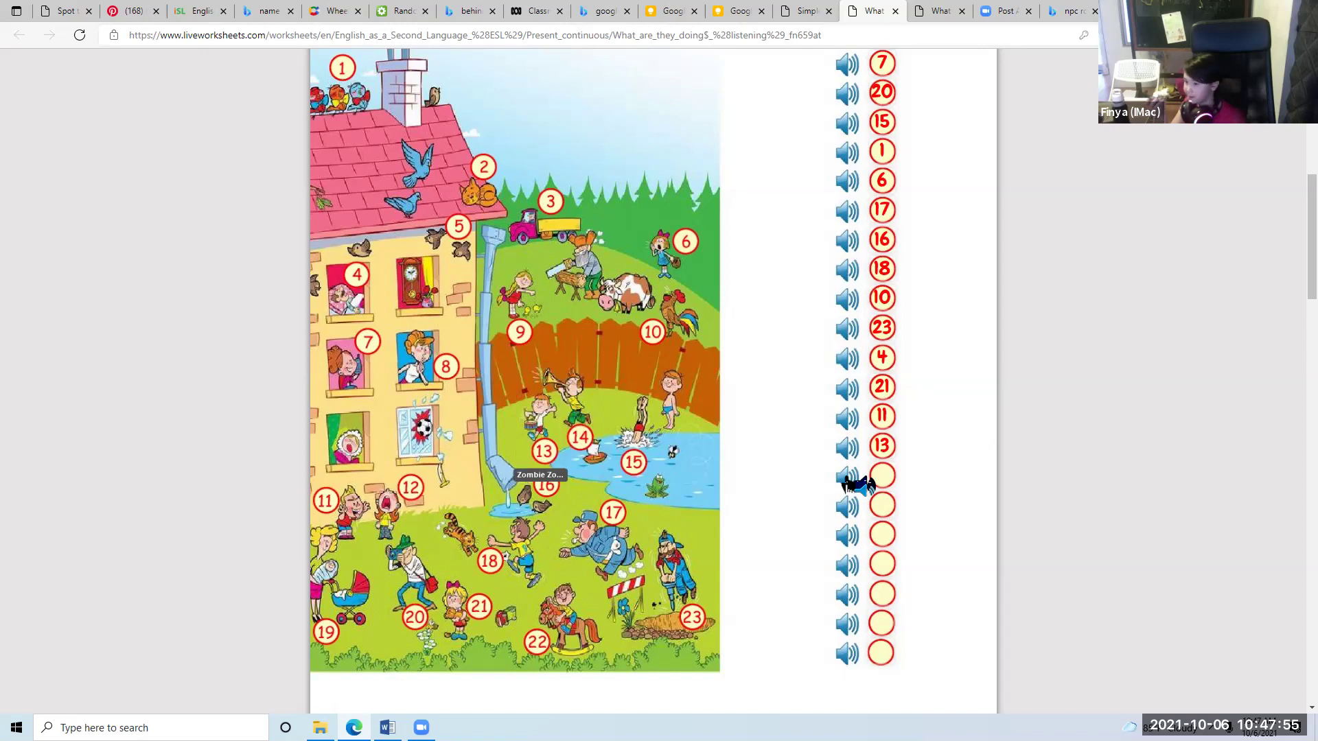
left_click(882, 474)
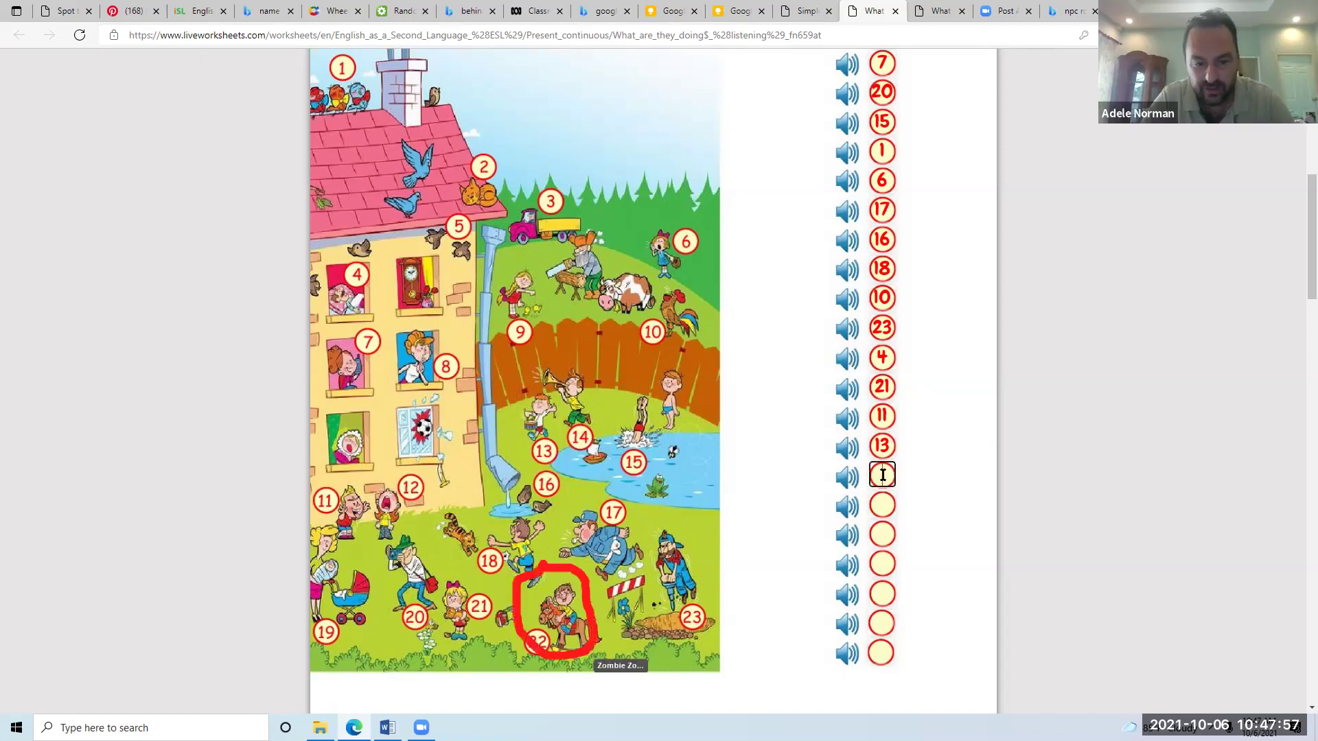
type("22")
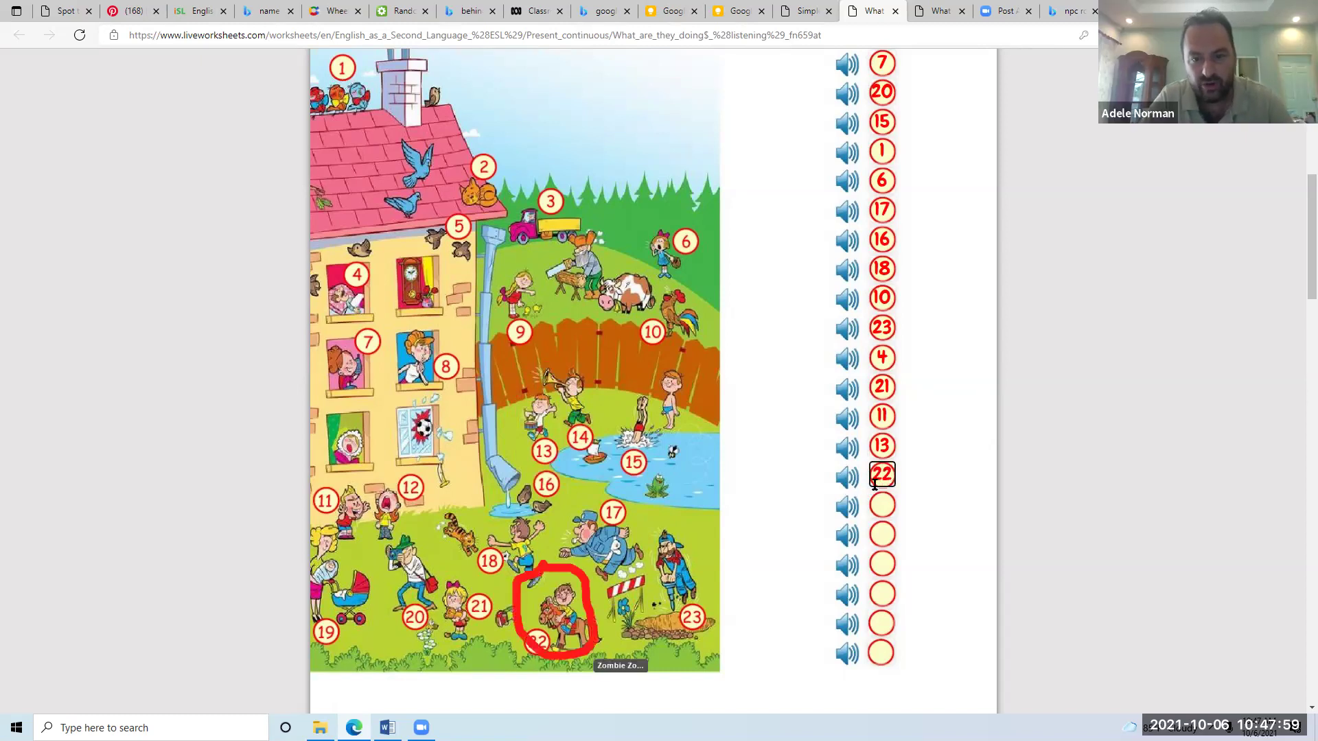
Play the eighteenth recording, and in the Word document add the line "Silence – She is asking for silence." below the mocking example
left_click(849, 509)
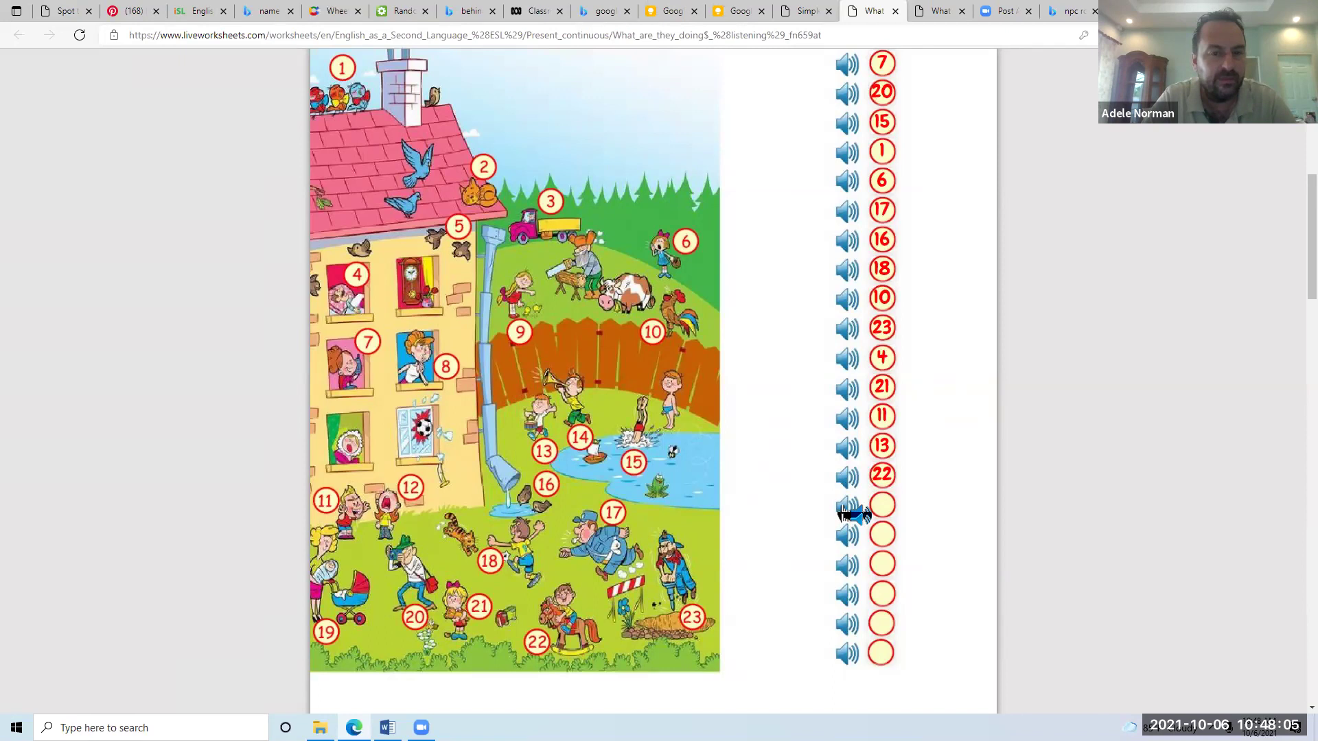
mouse_move(387, 727)
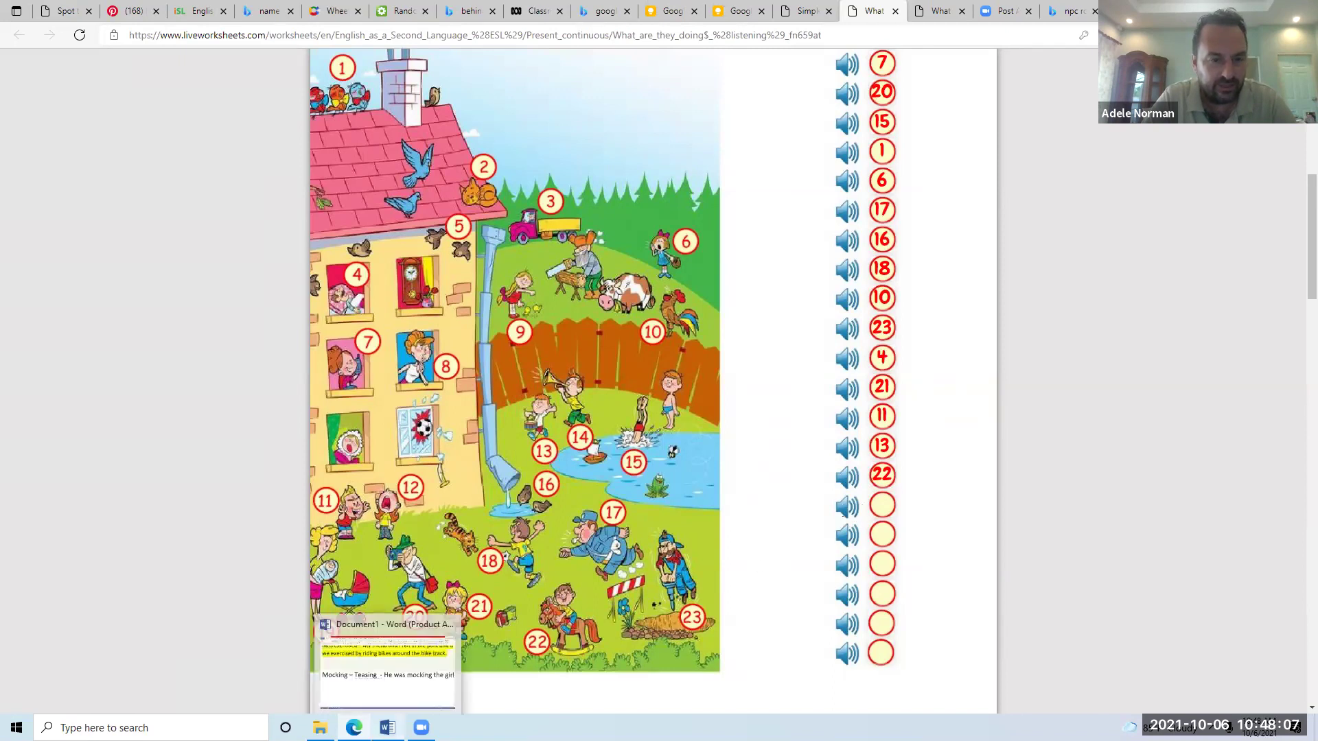
left_click(388, 662)
left_click(192, 515)
type("S")
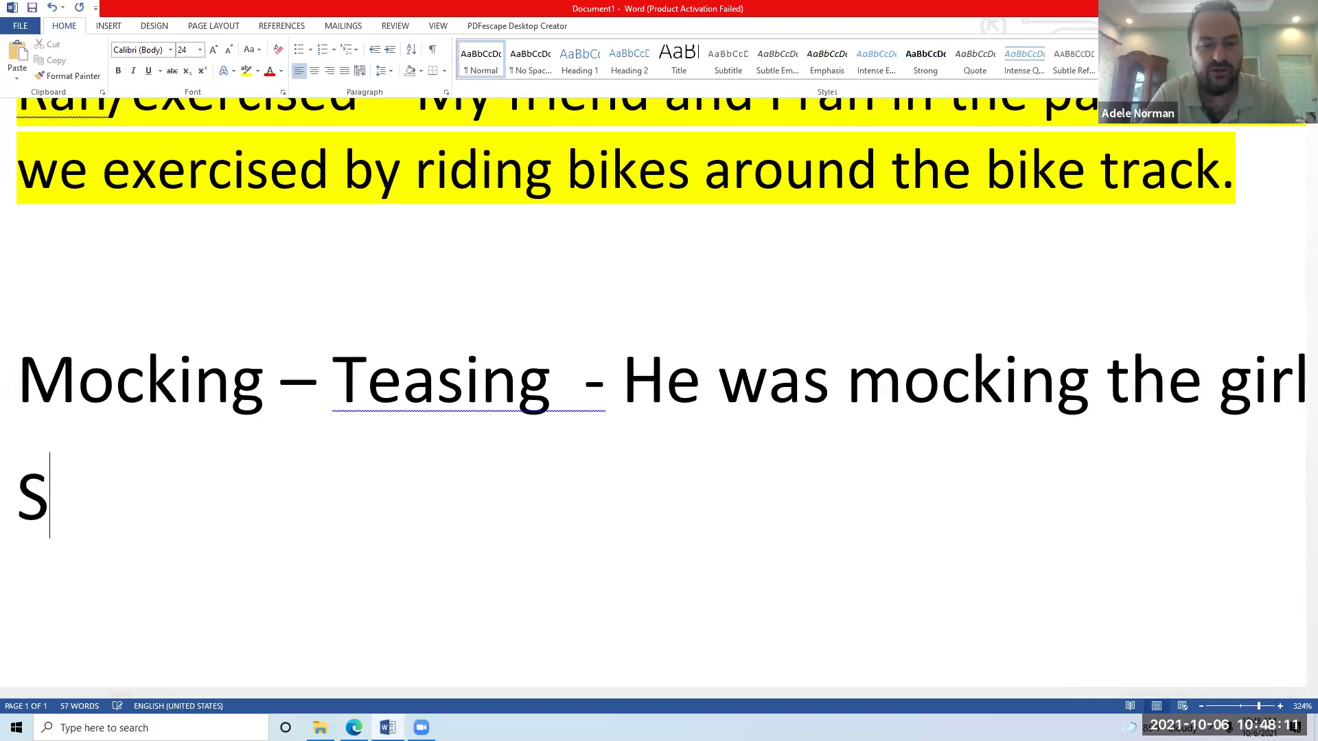
type("ilence")
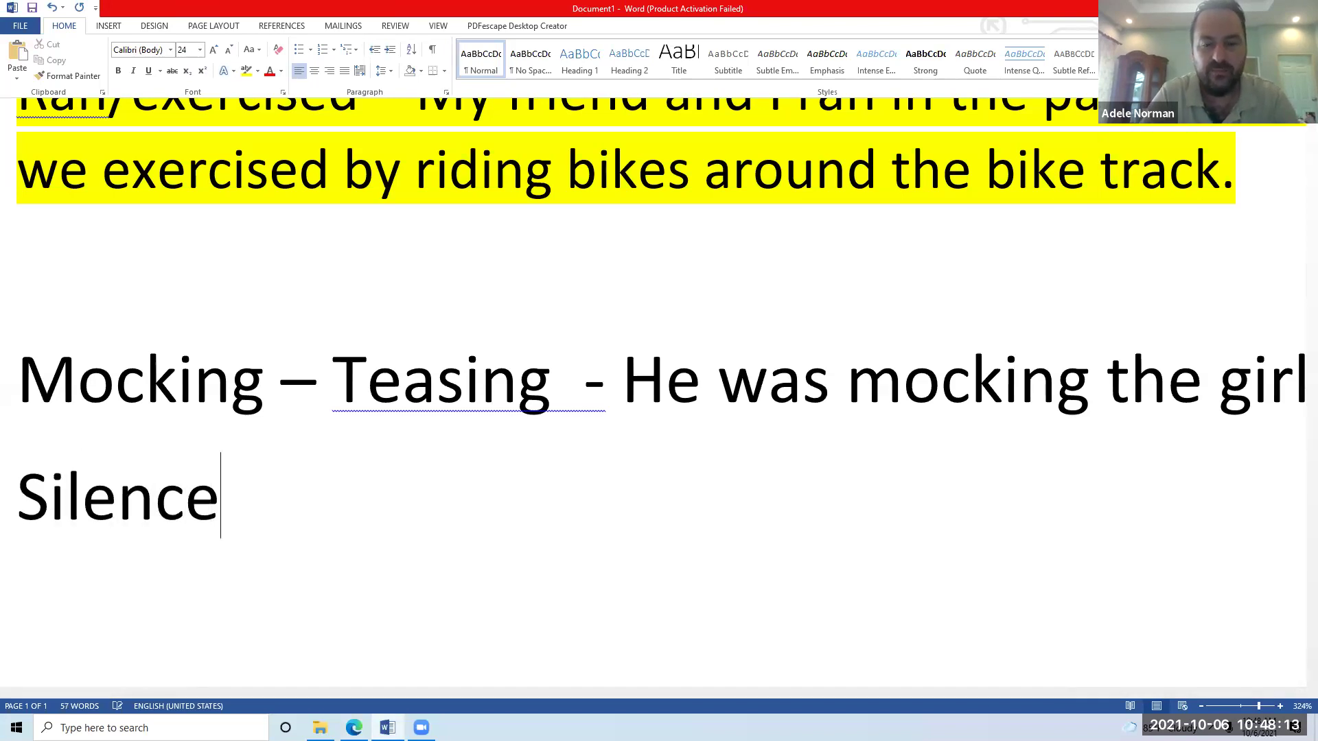
type(" - She is")
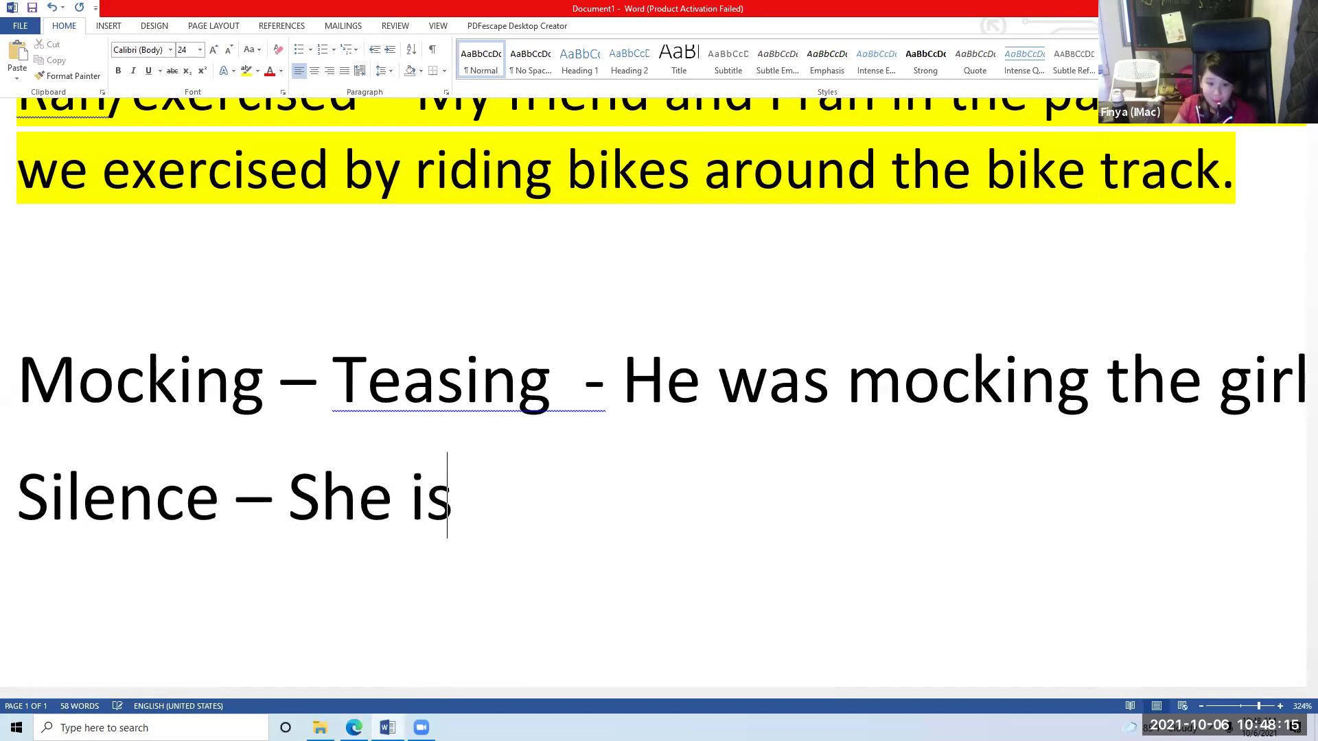
type(" asking f")
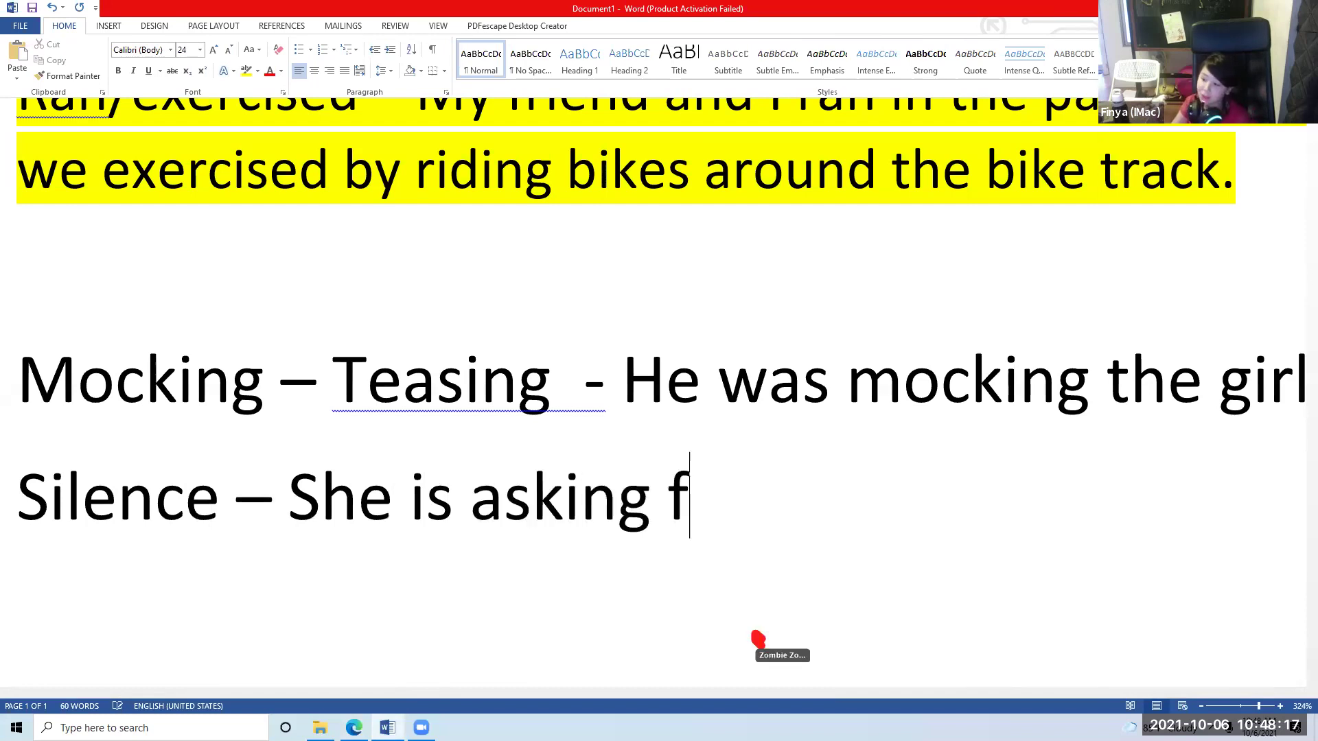
type("or silence.")
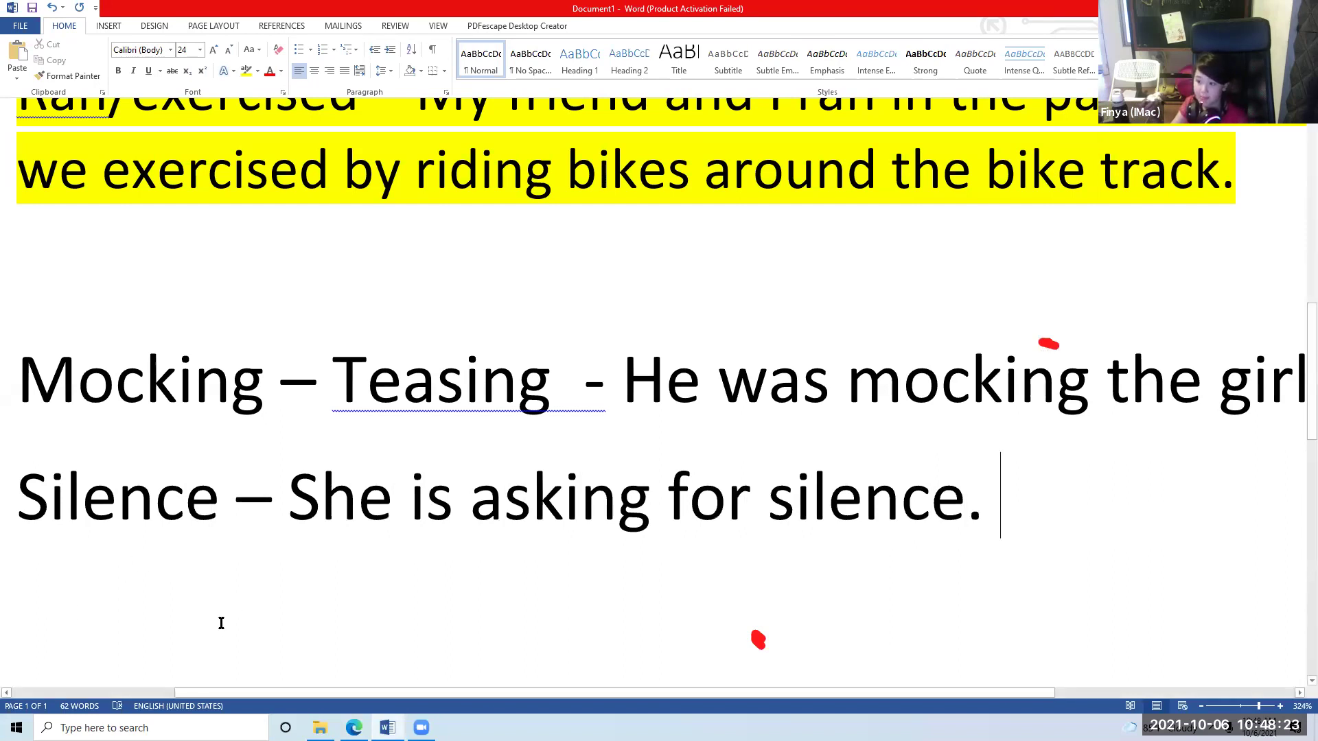
Go back to the listening worksheet and enter 8 as the answer to the eighteenth recording
key("alt+Tab")
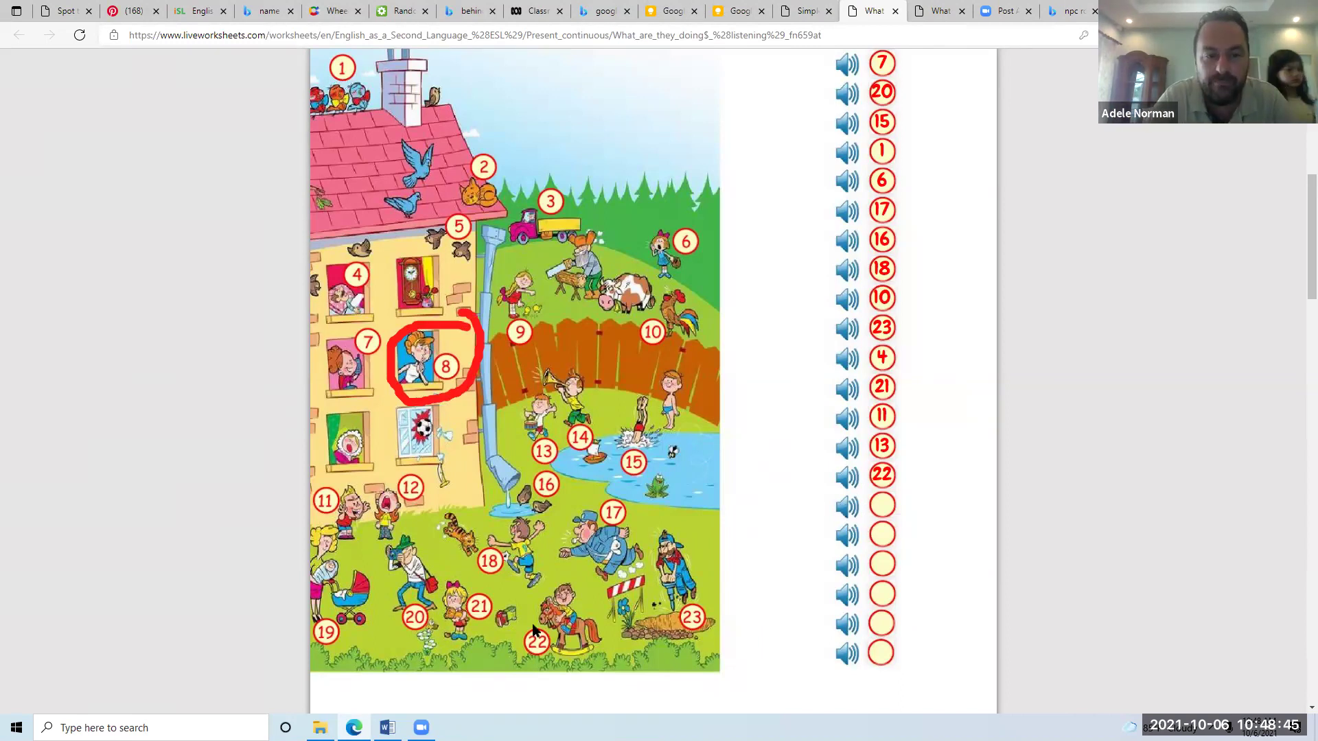
left_click(884, 508)
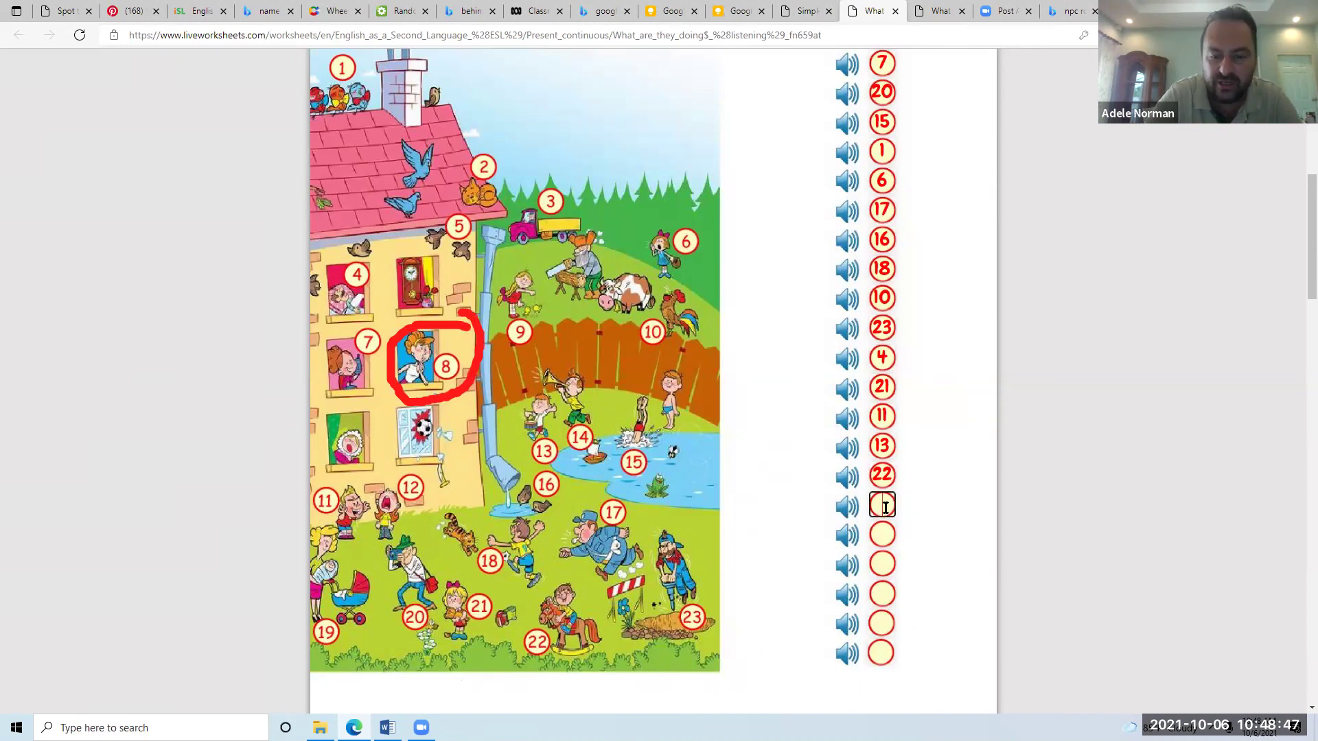
type("8")
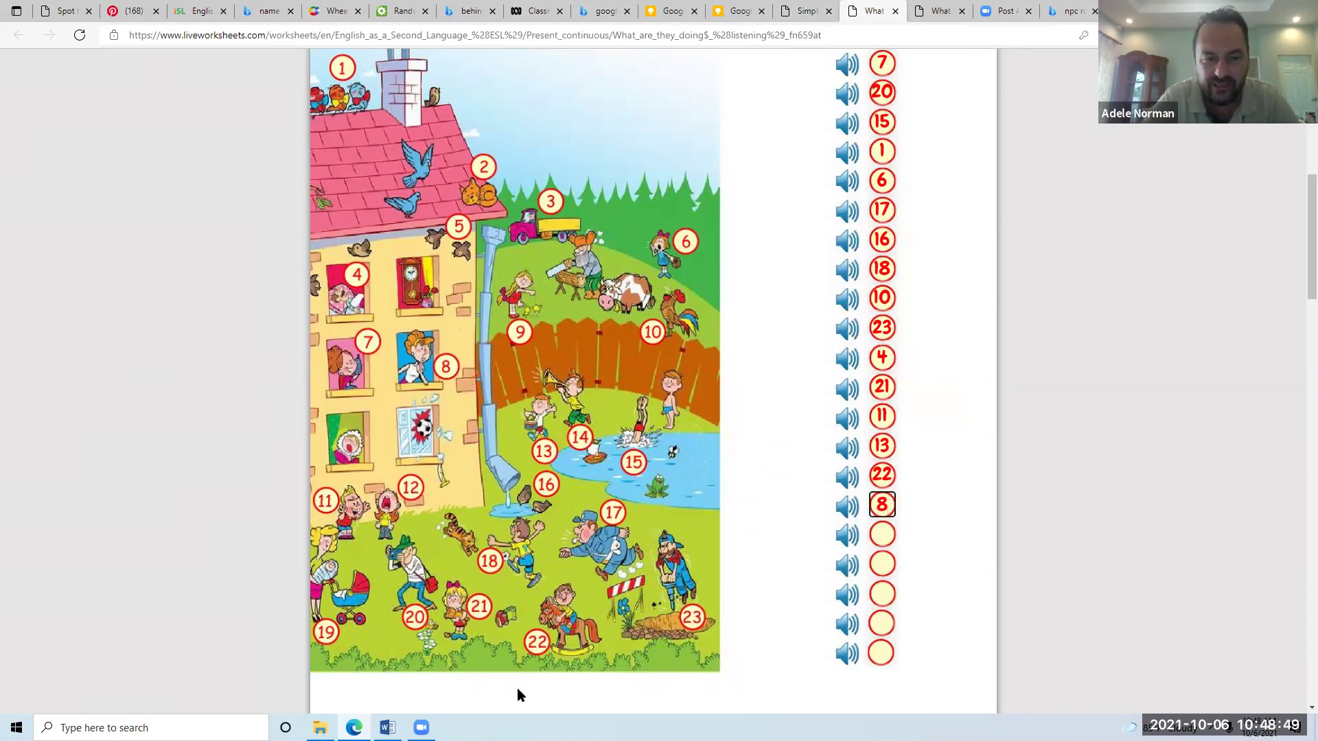
Switch to the Word document with the vocabulary examples
left_click(387, 727)
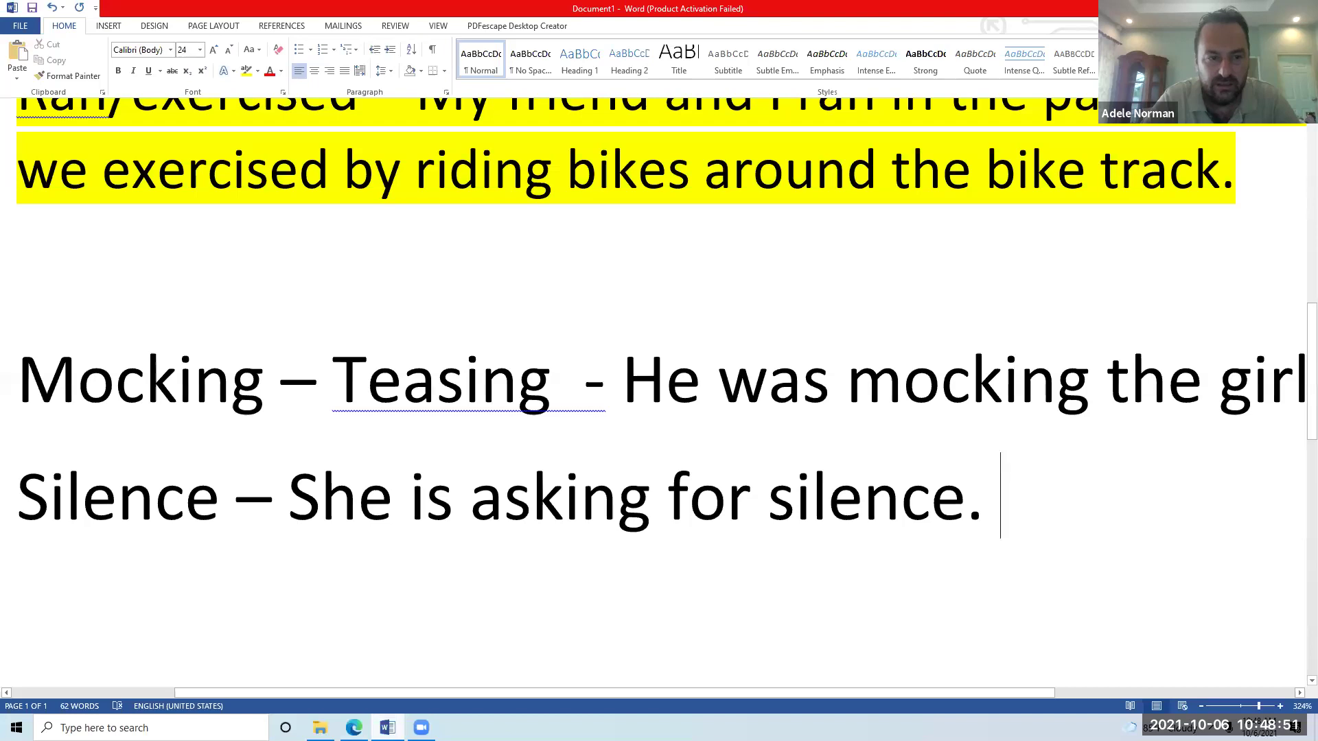